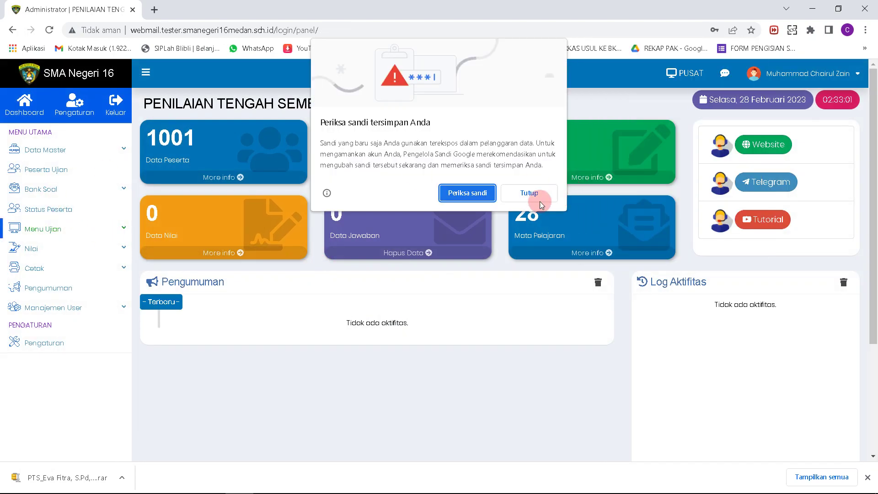
Step: Dismiss the browser's password prompts and open the Daftar Soal list under Bank Soal
click(529, 191)
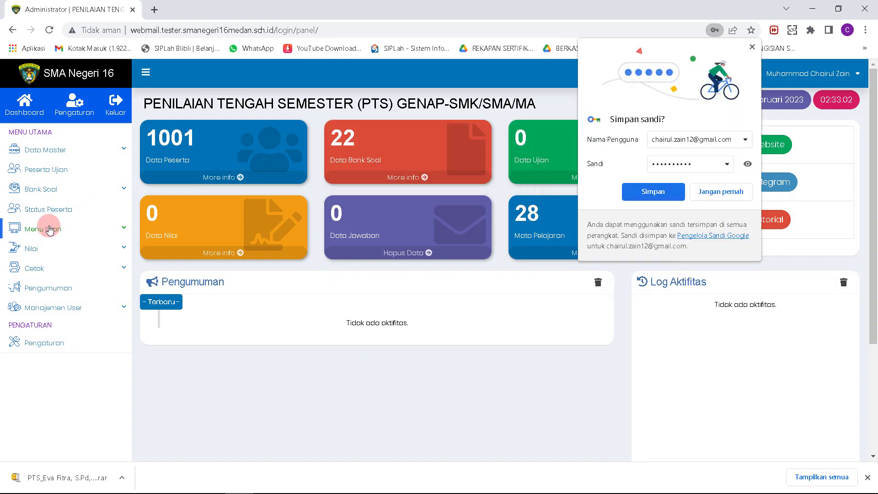
click(48, 190)
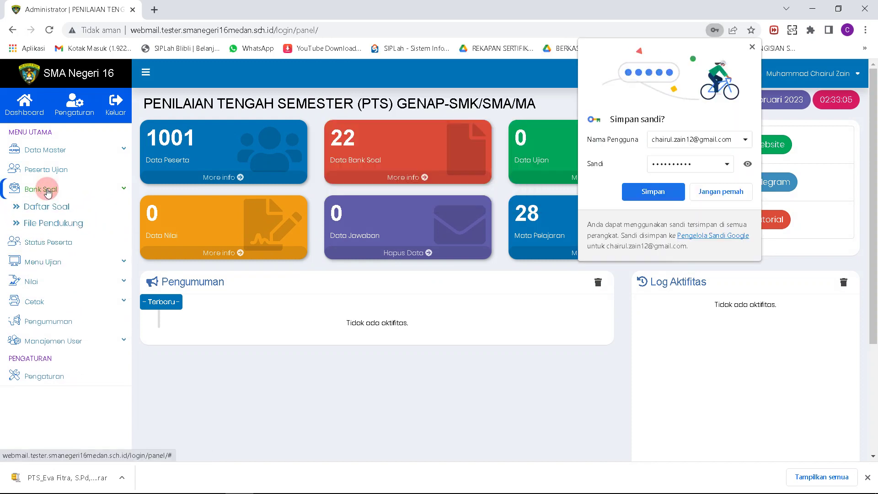
click(51, 206)
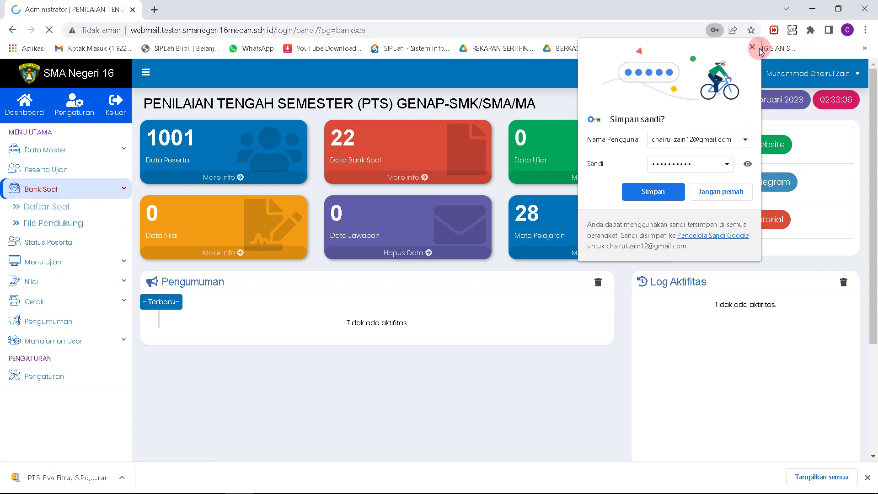
click(753, 47)
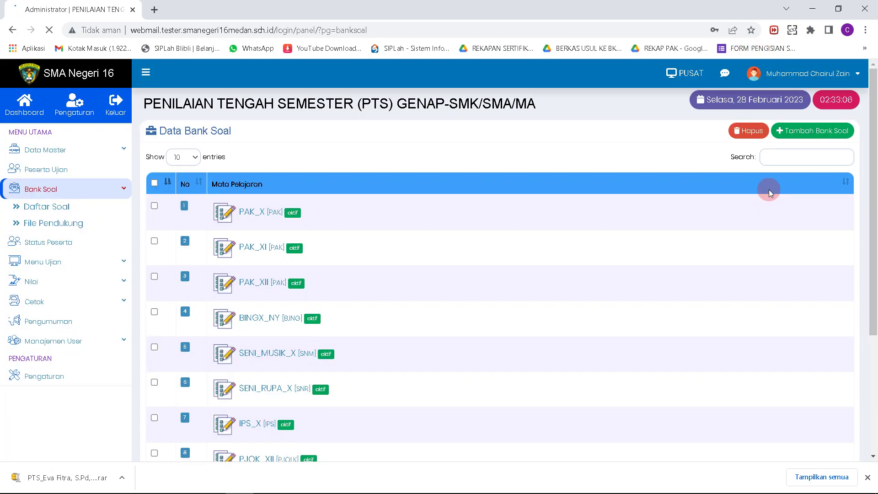
Step: Start a new question bank with code MTK_XI and the subject MATEMATIKA
click(825, 130)
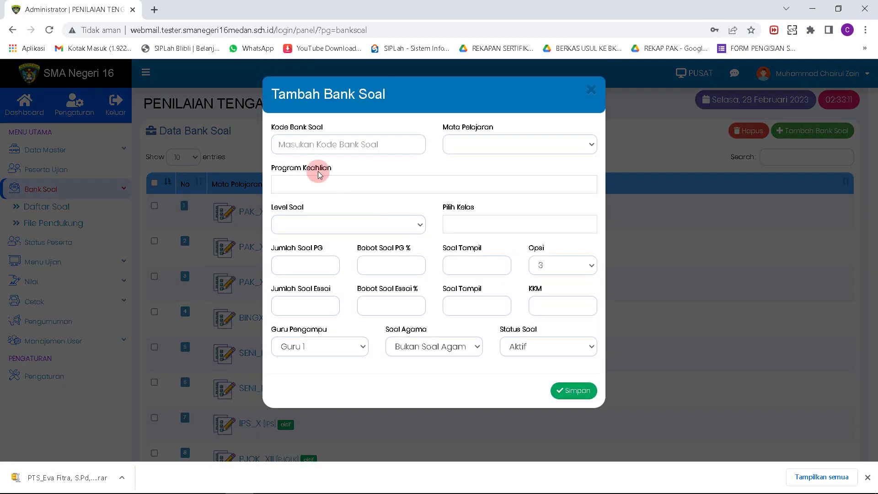
click(325, 143)
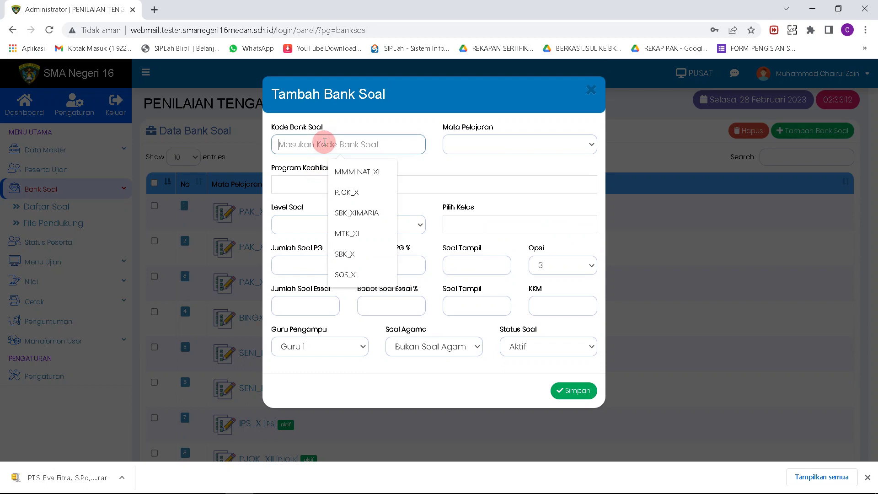
text(M)
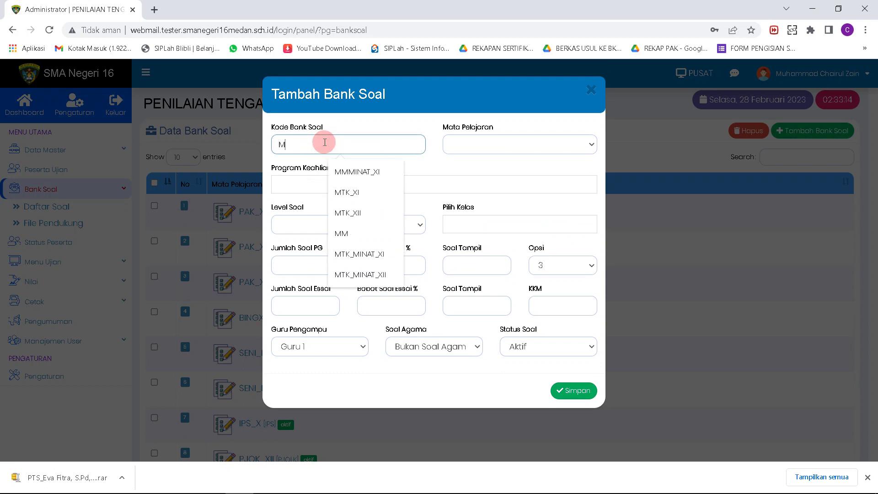
key(Down)
key(Down)
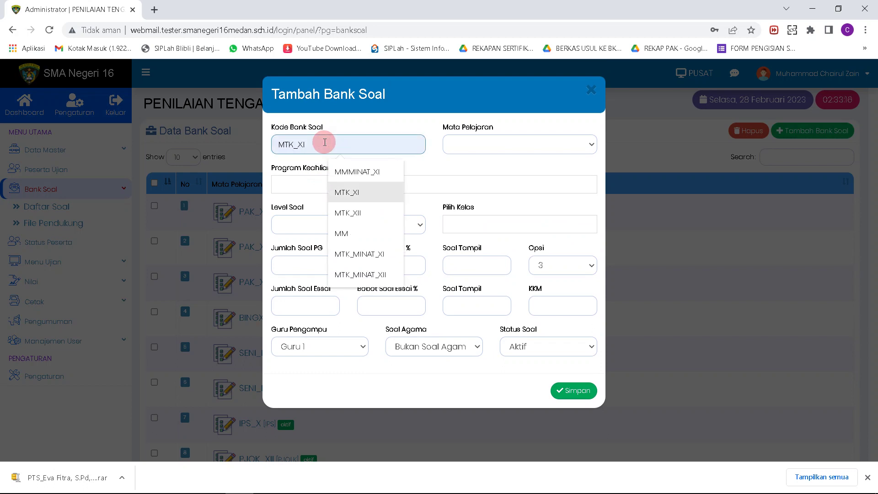
click(358, 191)
click(487, 147)
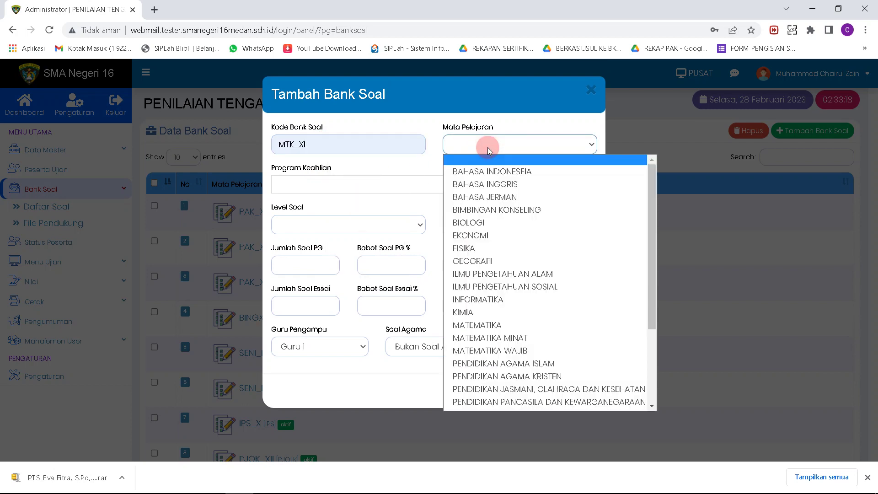
click(522, 325)
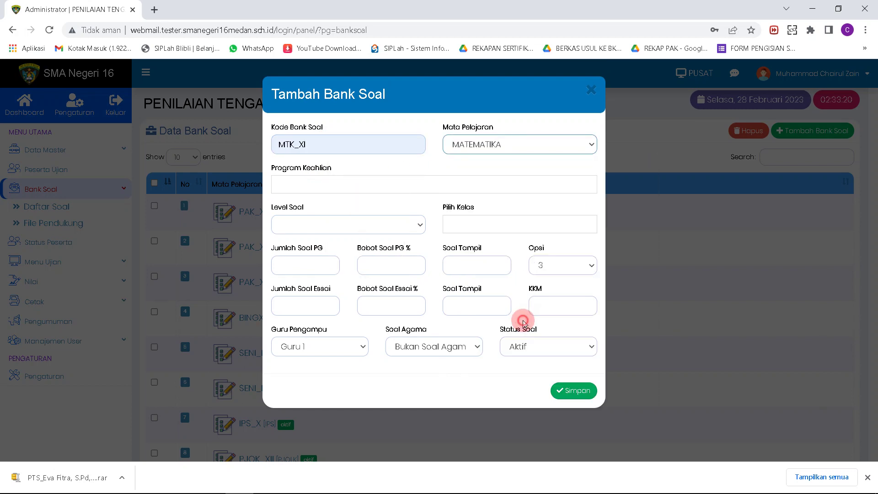
Step: Assign the question bank to the MIA and IIS programs and set its level to 11
click(342, 184)
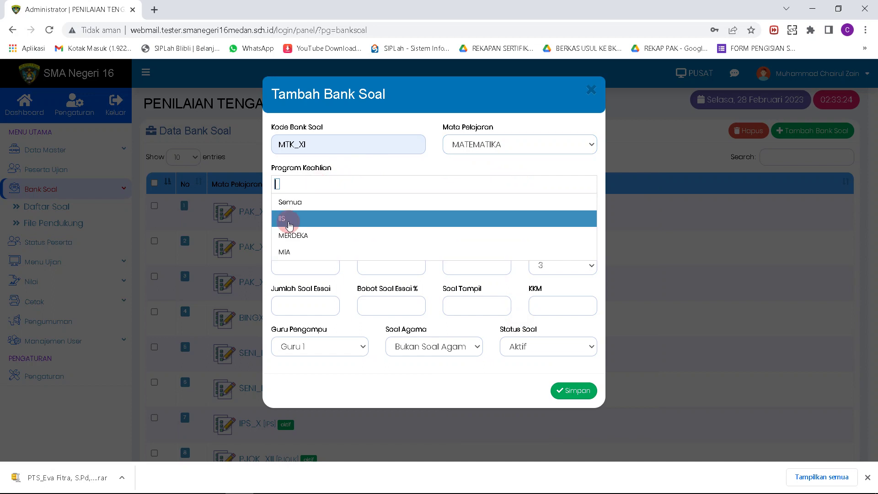
click(286, 251)
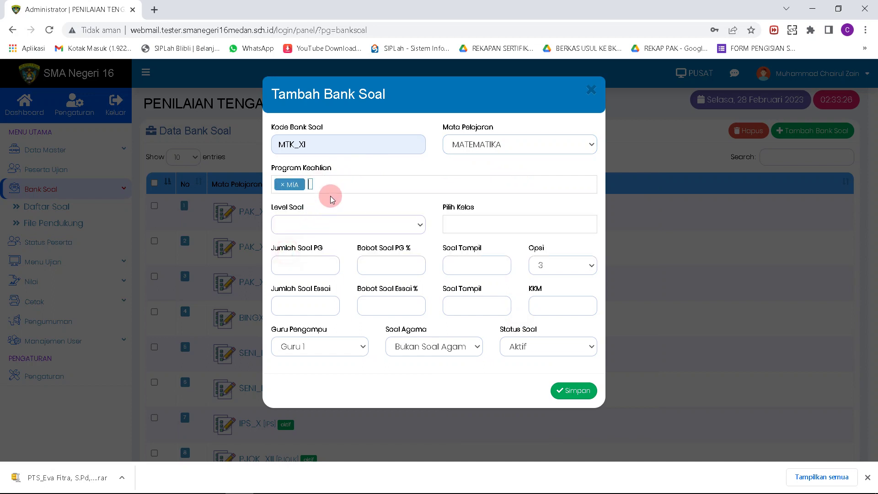
click(330, 191)
click(298, 226)
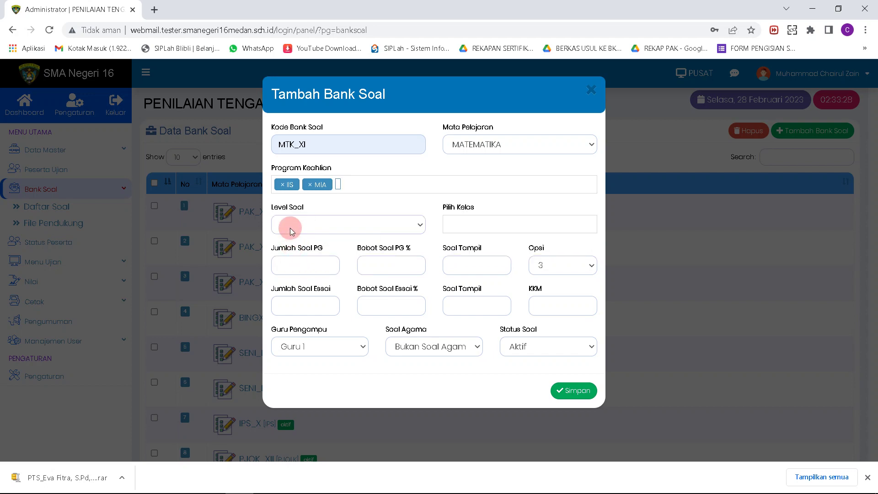
click(291, 226)
click(303, 277)
Step: Add the classes XI IIS 1, XI MIA 1, XI IIS 2 and XI MIA 2 to the question bank
click(476, 222)
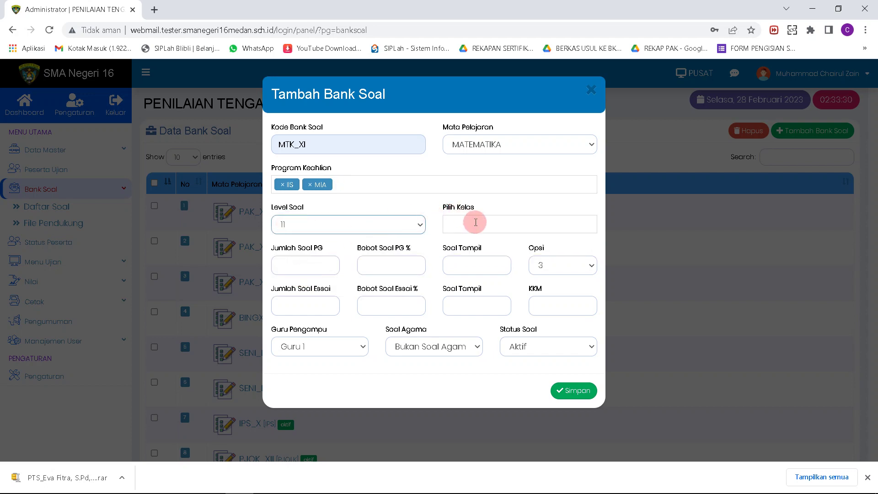
click(476, 257)
click(503, 226)
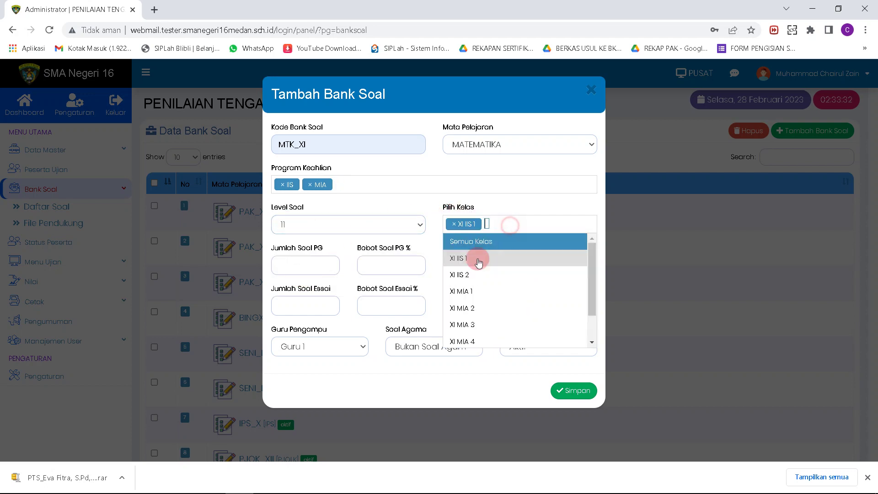
click(473, 287)
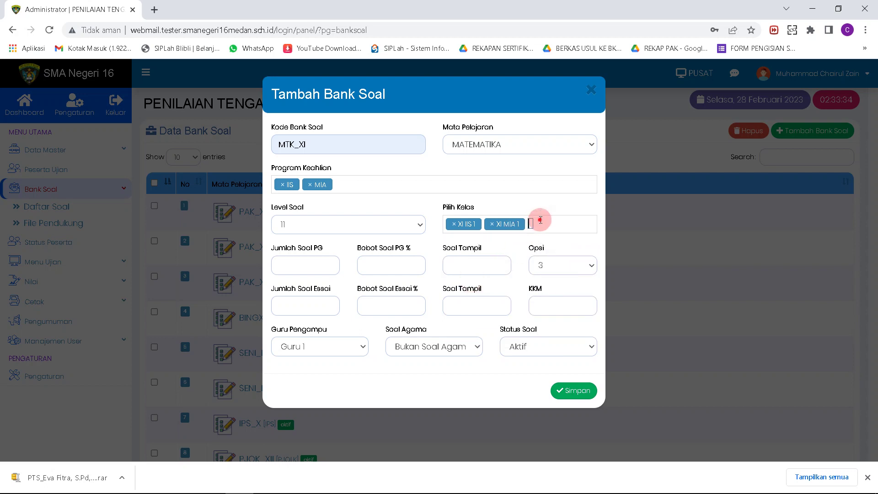
click(533, 223)
click(472, 277)
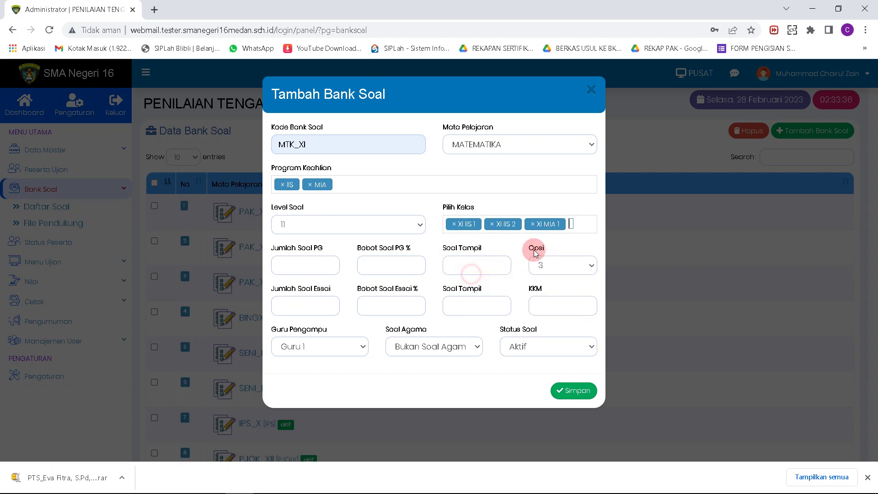
click(580, 223)
click(507, 307)
Step: Add the remaining classes XI MIA 3, XI MIA 4, XI MIA 5 and XI MIA 6
click(555, 240)
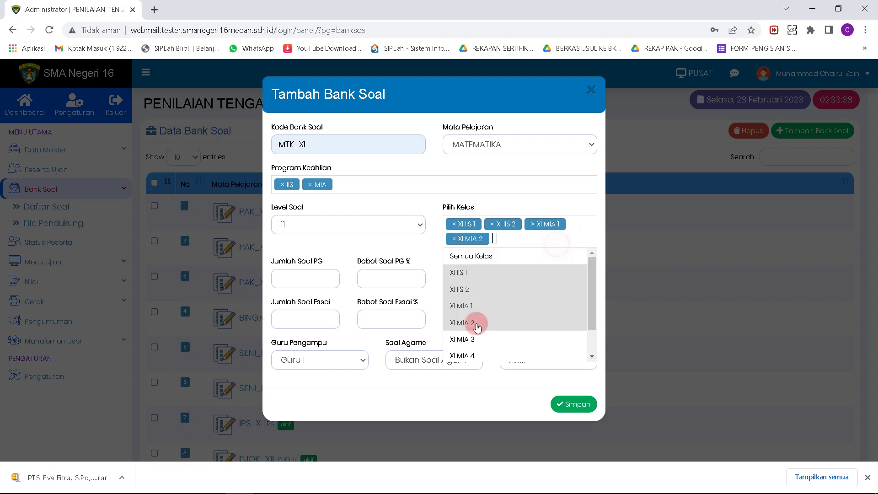
click(471, 341)
click(548, 239)
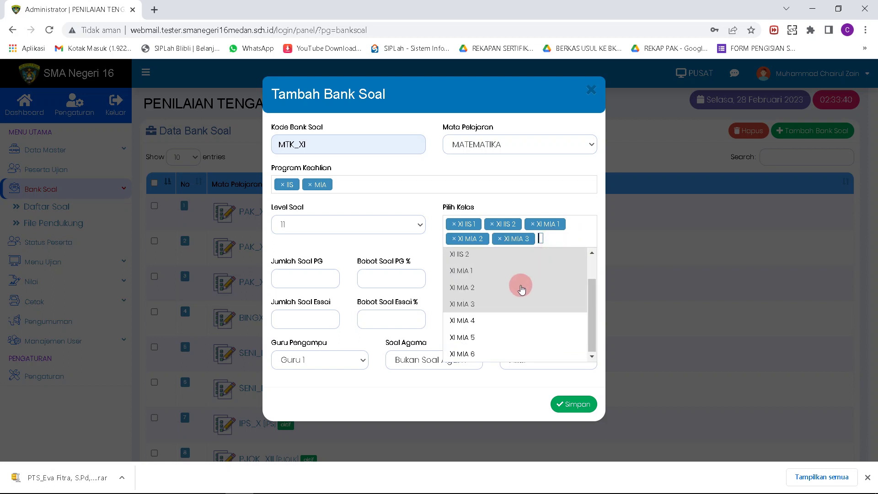
click(480, 319)
click(581, 238)
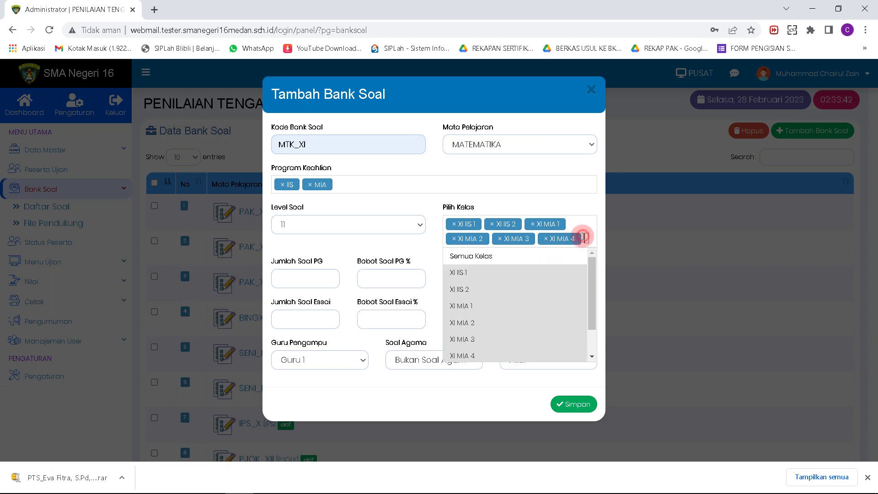
scroll(480, 337, down, 1)
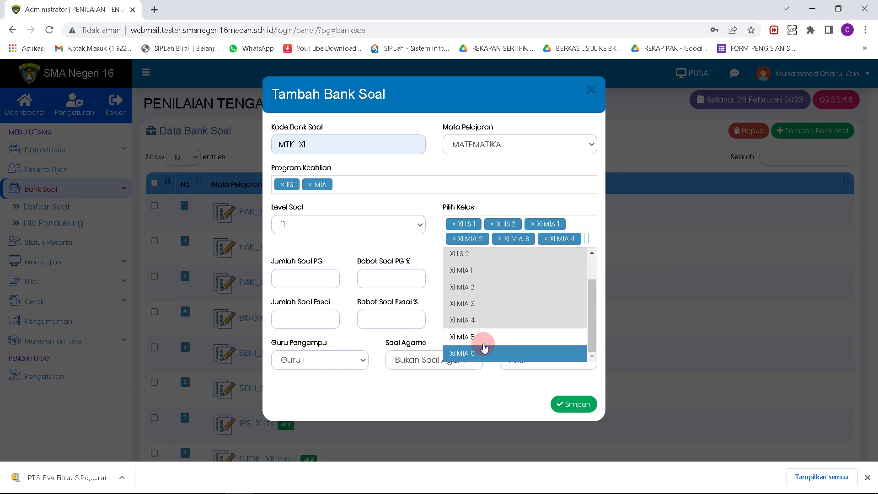
scroll(496, 337, up, 1)
scroll(501, 351, down, 1)
click(500, 344)
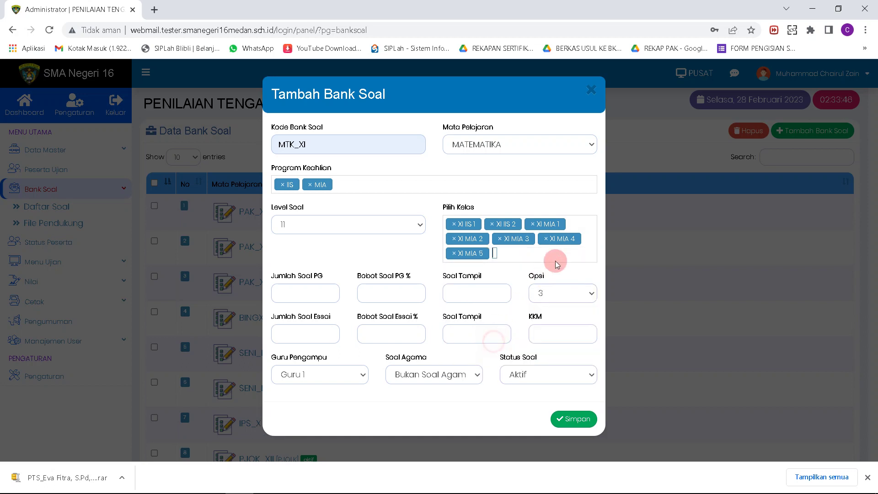
click(562, 253)
drag(593, 301, 589, 349)
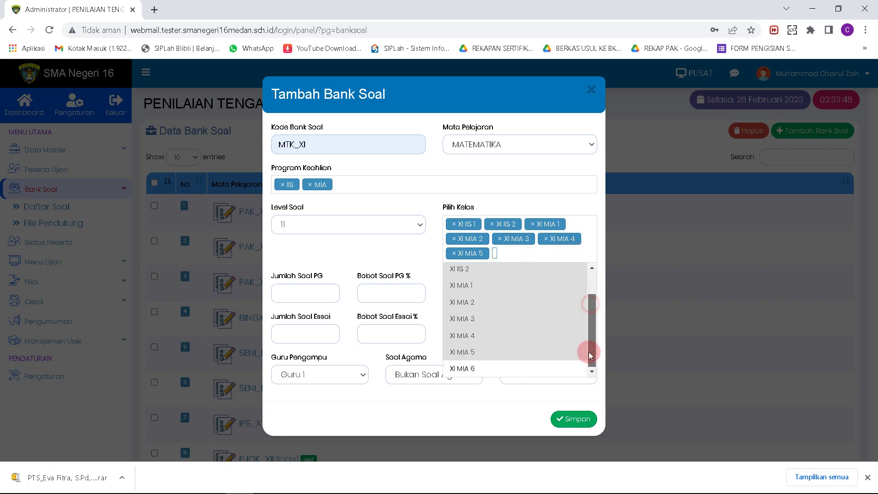
click(490, 366)
Step: Configure the multiple-choice part with 40 questions, 100% weight, 30 displayed questions and 5 answer options
click(299, 300)
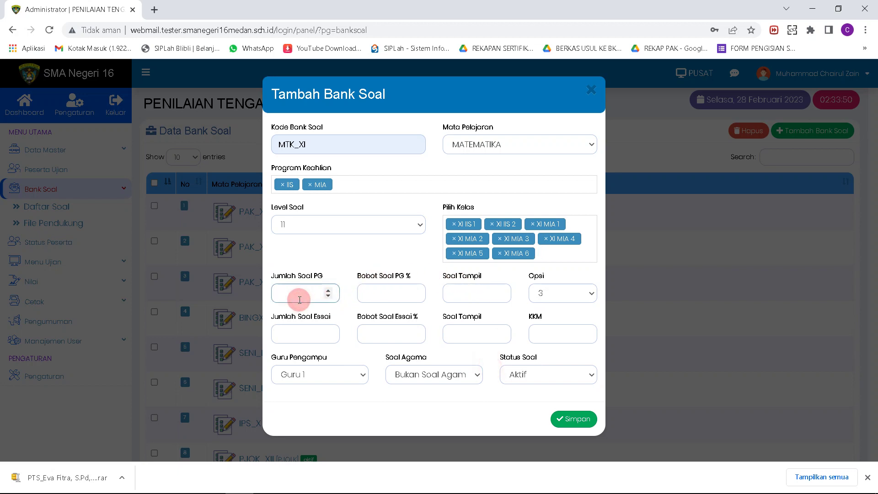
click(385, 294)
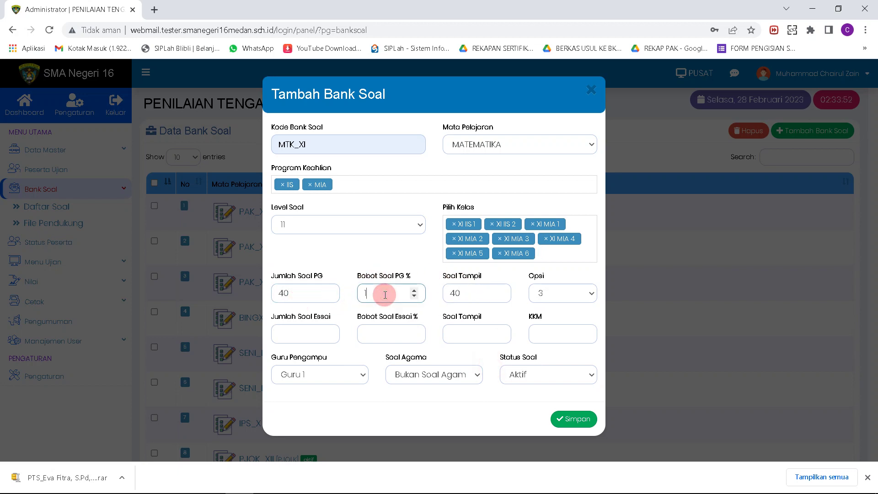
text(100)
double_click(447, 291)
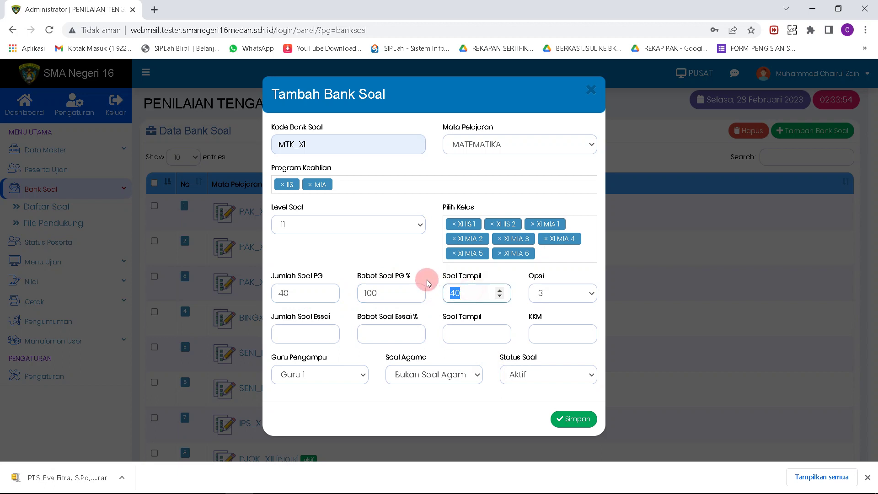
text(30)
click(553, 294)
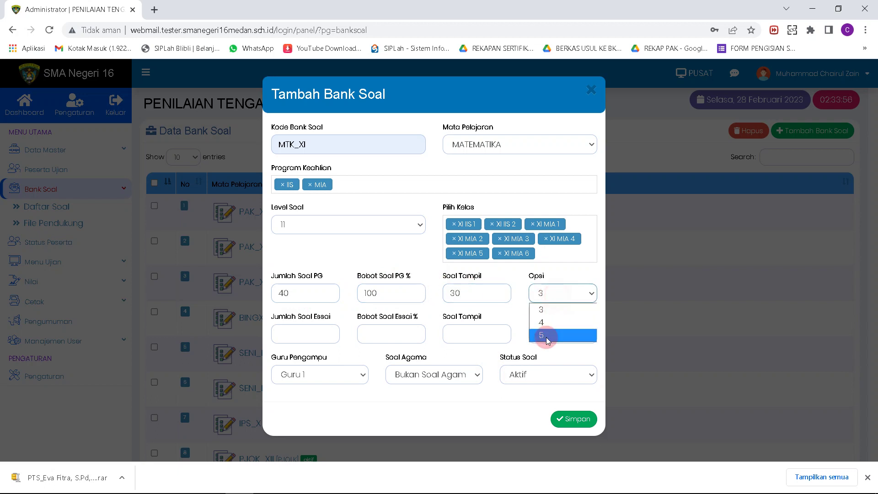
click(544, 335)
Step: Set the essay question count and essay weight to 0 and the KKM to 78
click(326, 336)
text(0)
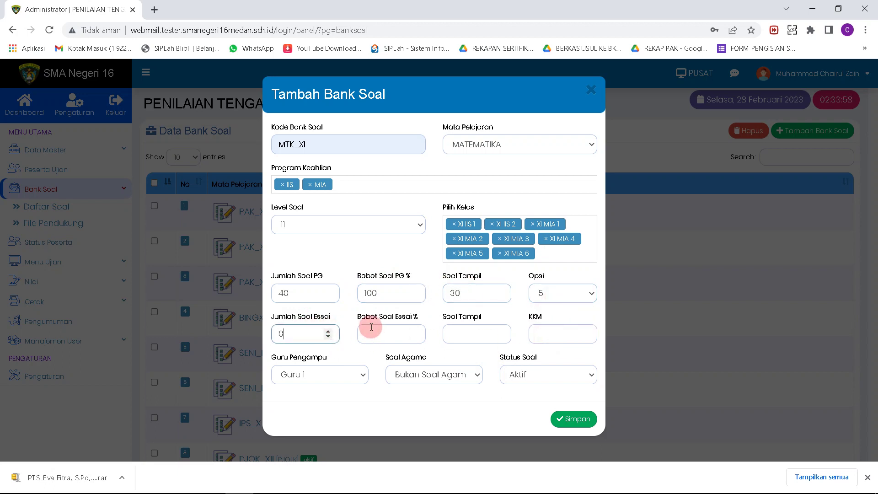
click(389, 332)
text(0)
click(547, 334)
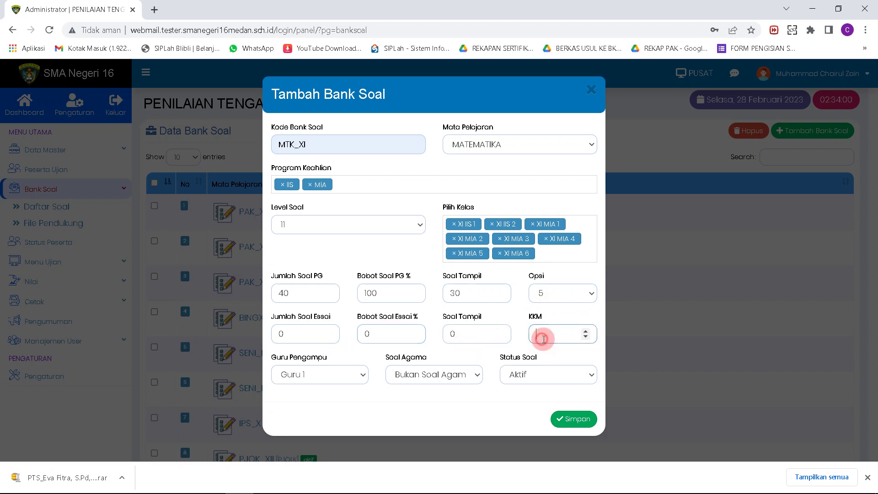
Step: Save the question bank with teacher Guru 1, marked as non-religious questions and status Aktif
click(328, 380)
click(427, 372)
click(425, 373)
click(505, 387)
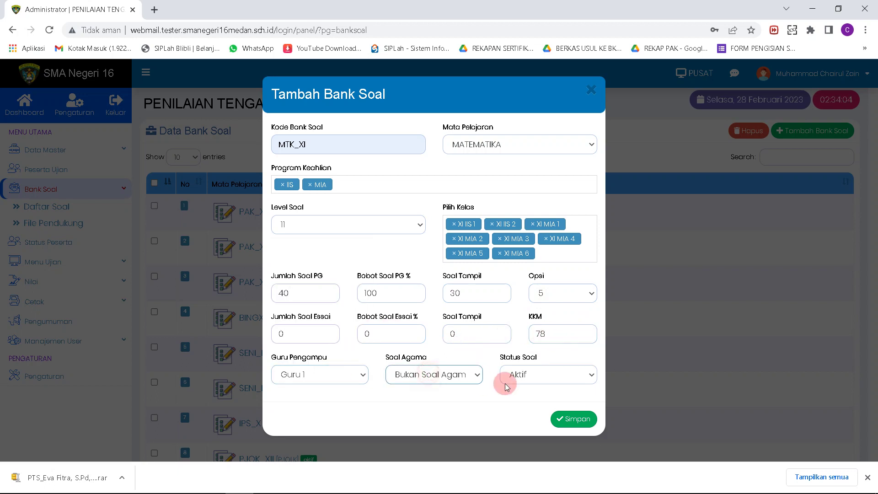
click(570, 419)
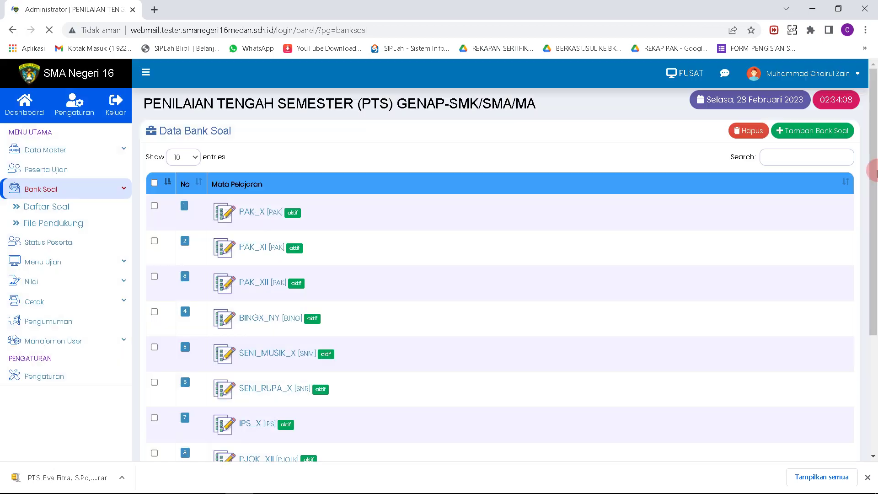
Step: Show 100 entries in the question bank list and expand the details of the MTK_XI entry
mouse_move(876, 170)
mouse_down()
mouse_move(877, 343)
mouse_move(877, 185)
mouse_up()
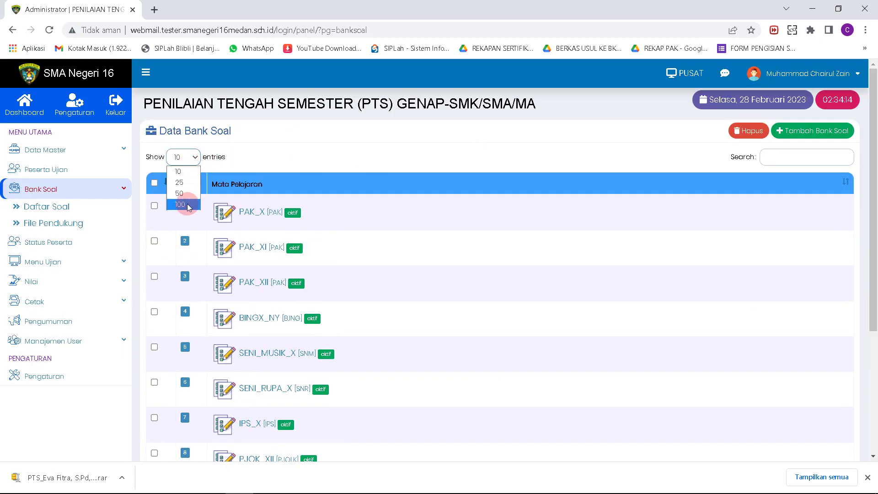
click(181, 204)
drag(873, 143, 864, 421)
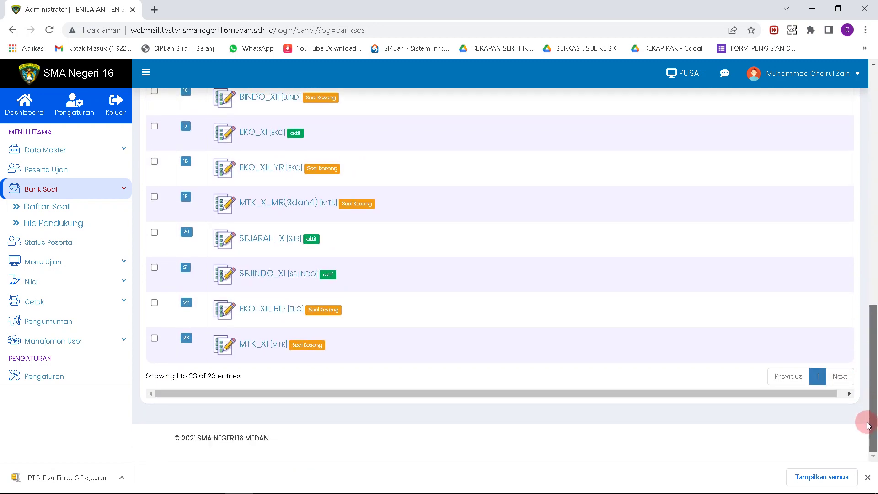
click(261, 349)
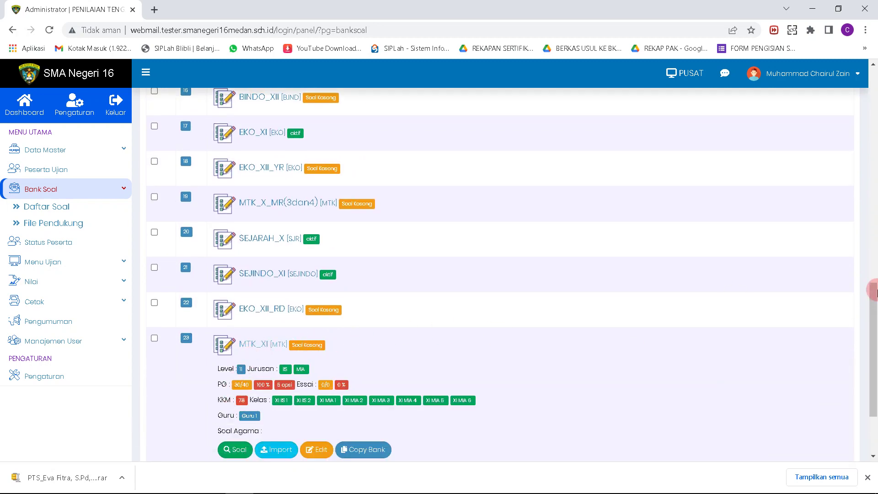
drag(872, 295, 865, 364)
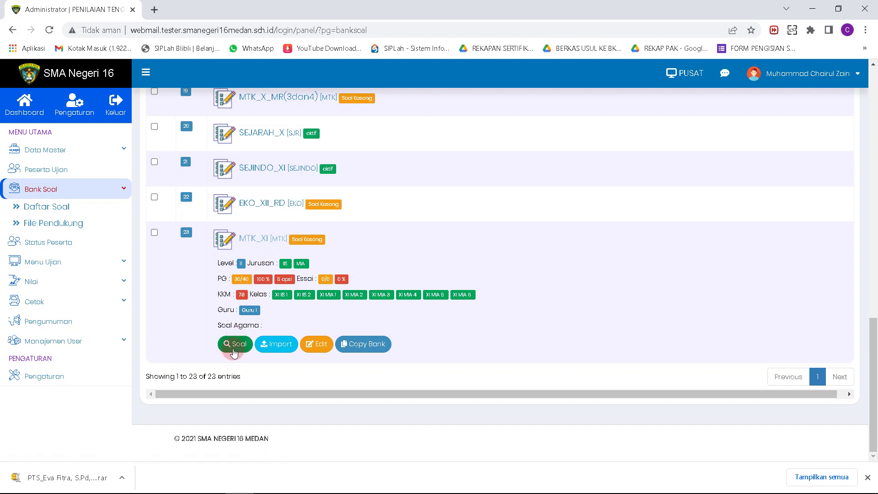
Step: Open the MTK_XI question list and the multiple-choice entry form, view question number 40, and return to question number 1
click(235, 349)
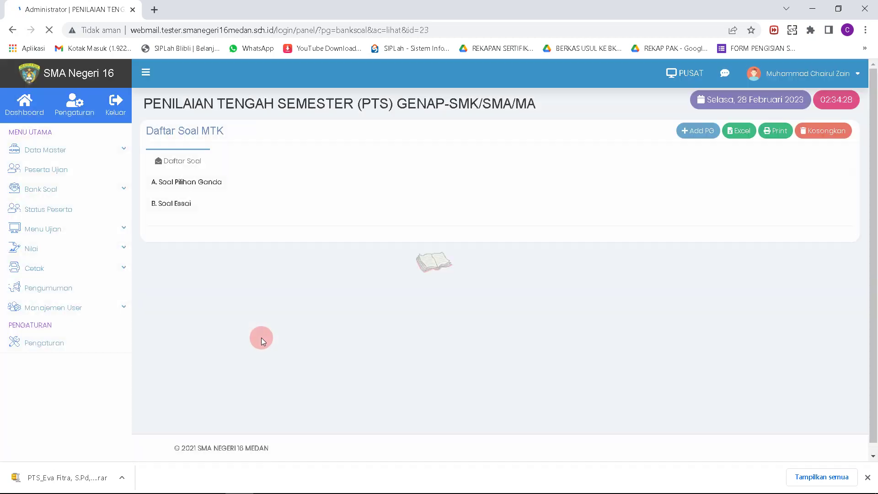
click(703, 134)
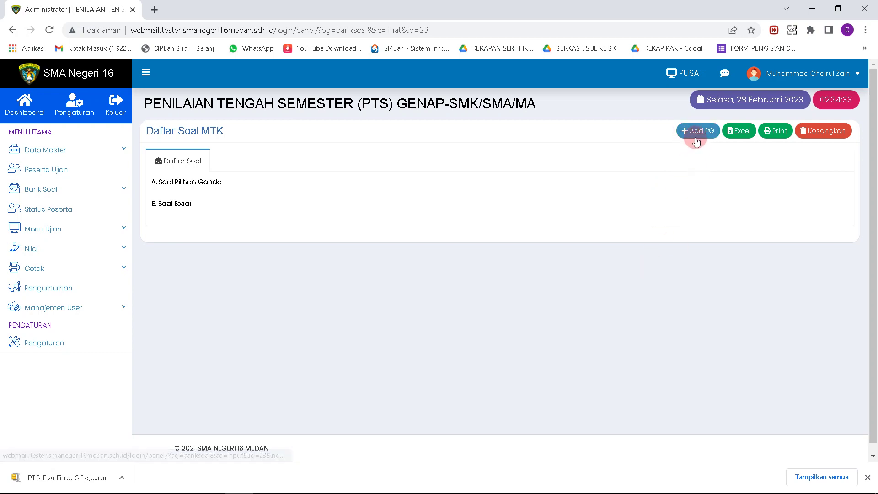
click(695, 132)
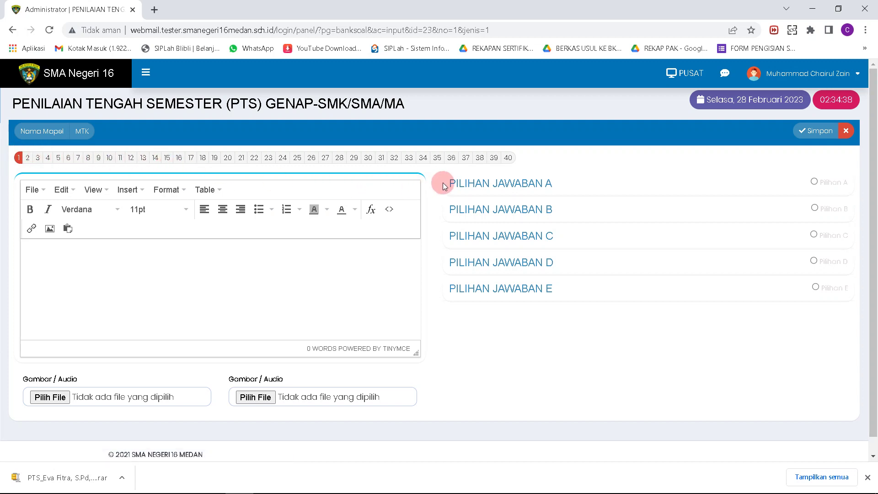
click(514, 159)
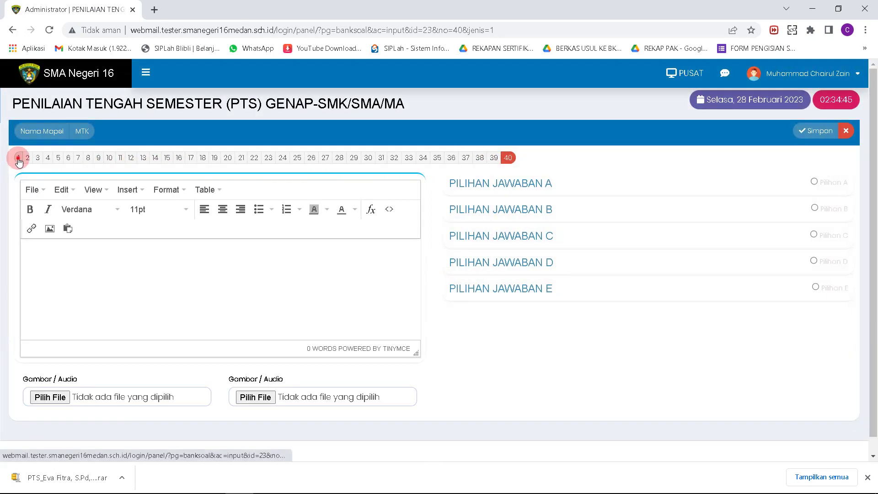
click(18, 159)
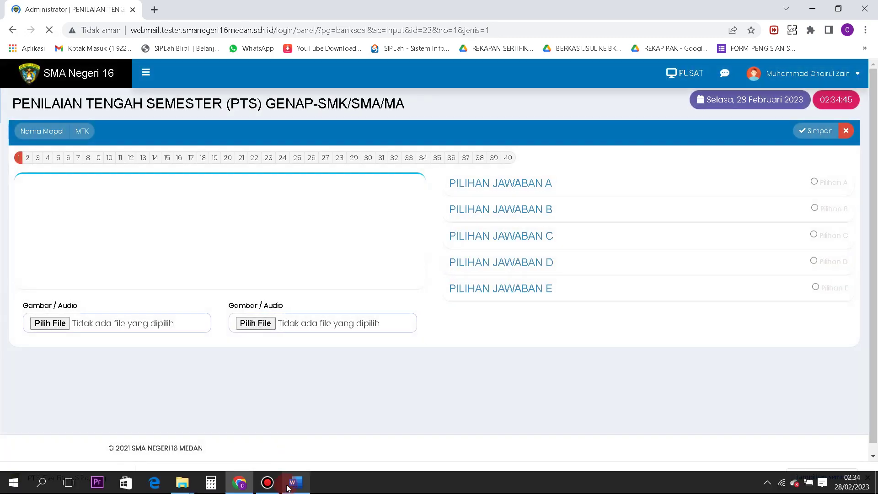
Step: Switch to the Word document and copy the question 1 text "Notasi sigma dari penjumlahan 5 + 10 + 15 + ... + 100 adalah ..."
click(290, 484)
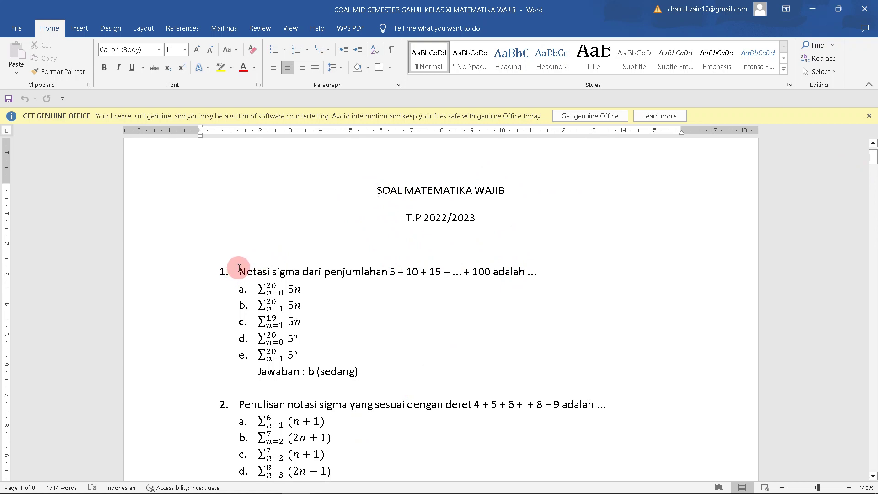
drag(239, 268, 553, 275)
key(ctrl+c)
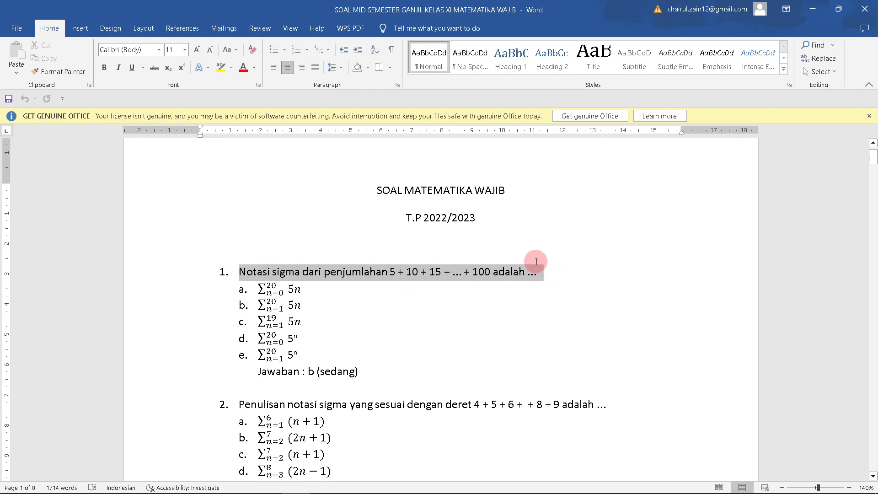
mouse_move(332, 482)
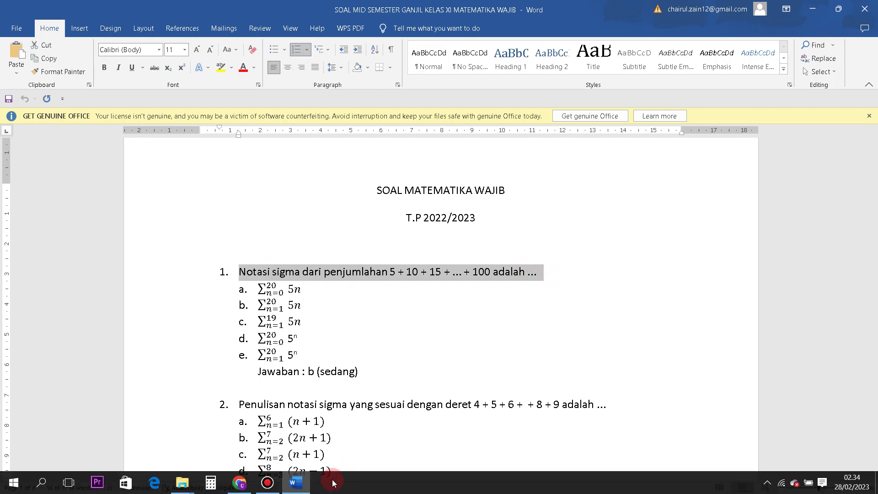
Step: Return to the exam site in Chrome, paste the copied text as question 1, and remove its list numbering
click(238, 482)
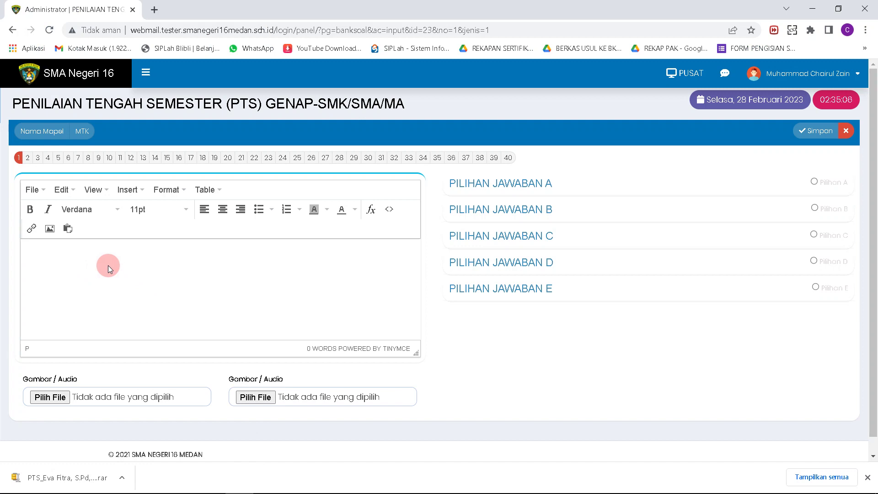
key(ctrl+v)
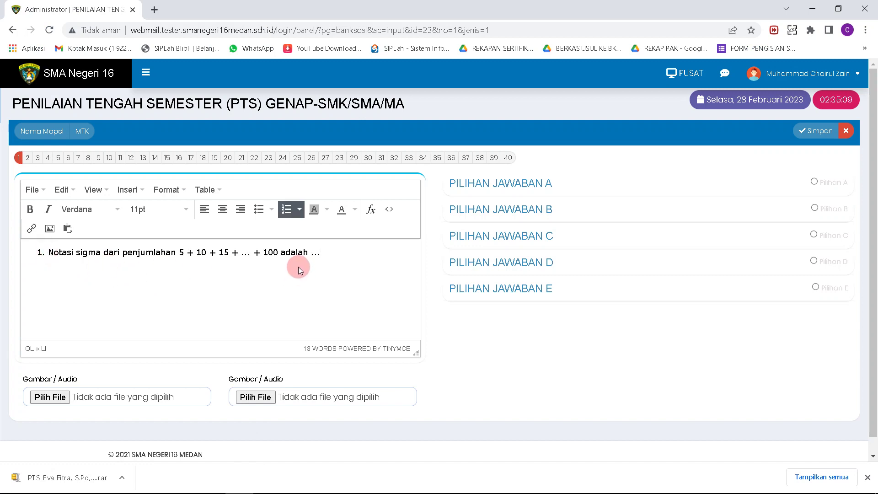
key(BackSpace)
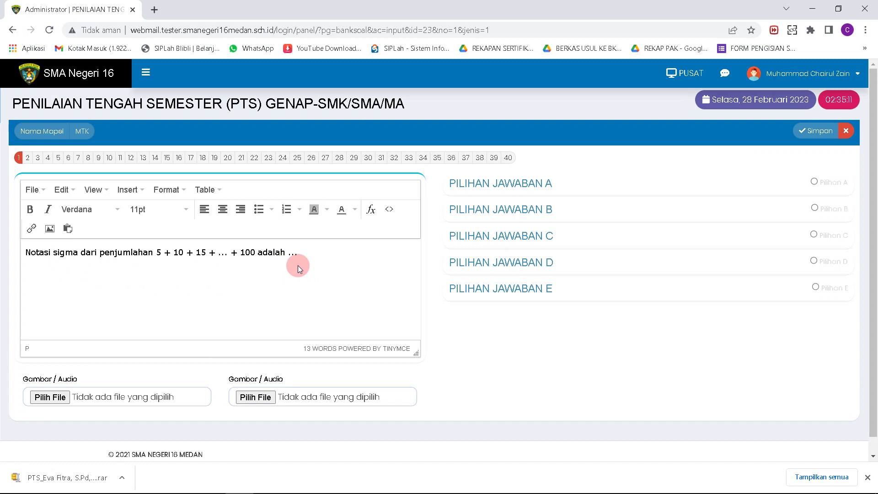
click(309, 257)
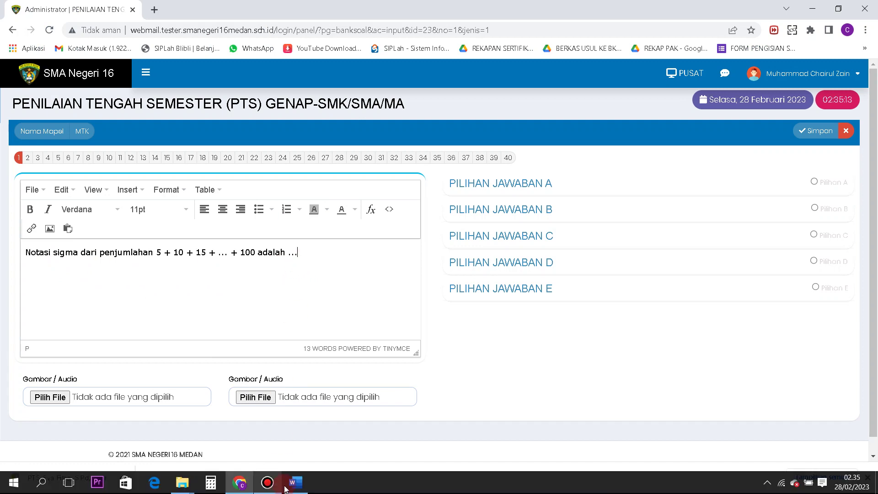
click(179, 252)
click(240, 254)
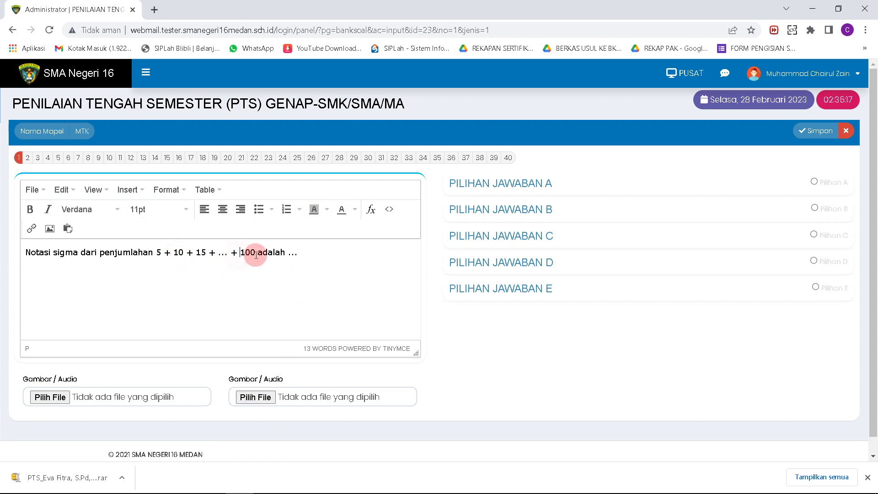
click(372, 211)
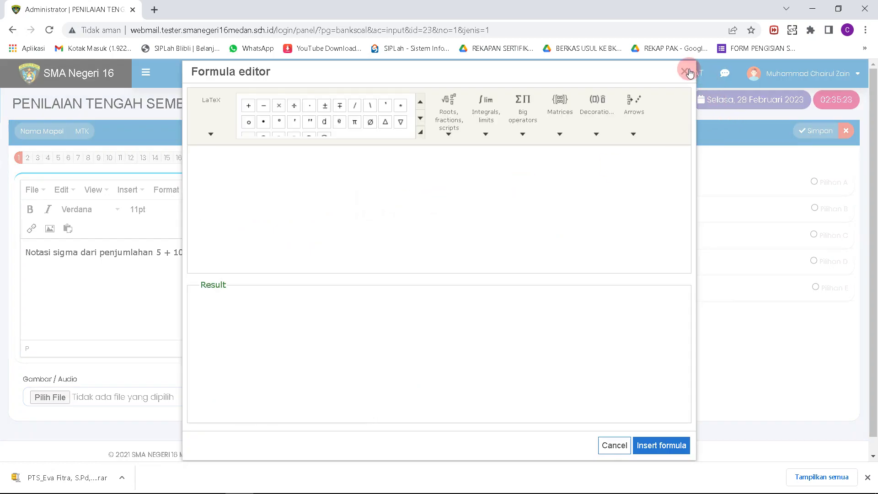
click(686, 71)
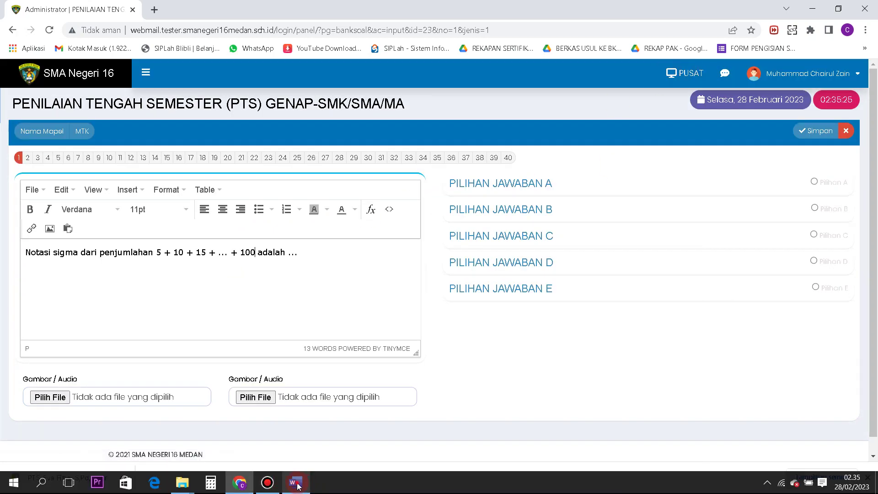
Step: Check the answer options of question 1 in Word, then open the formula editor for Pilihan Jawaban A in Chrome
click(300, 484)
scroll(302, 297, down, 1)
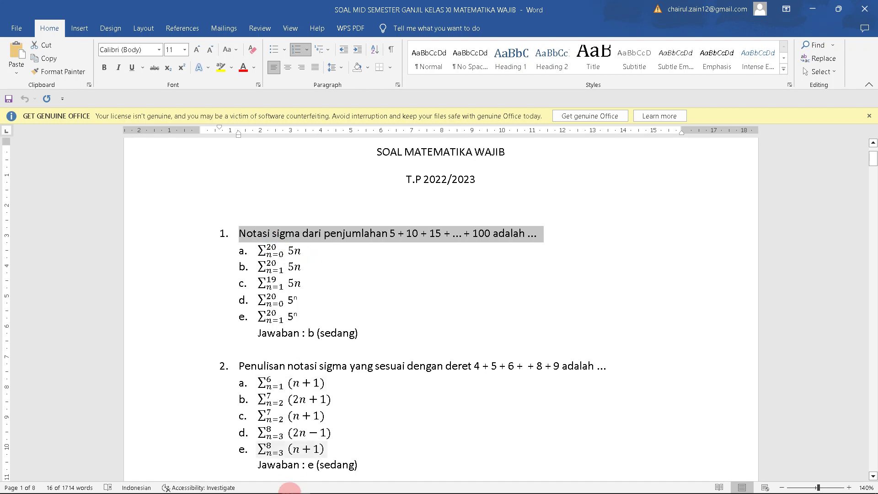
click(242, 485)
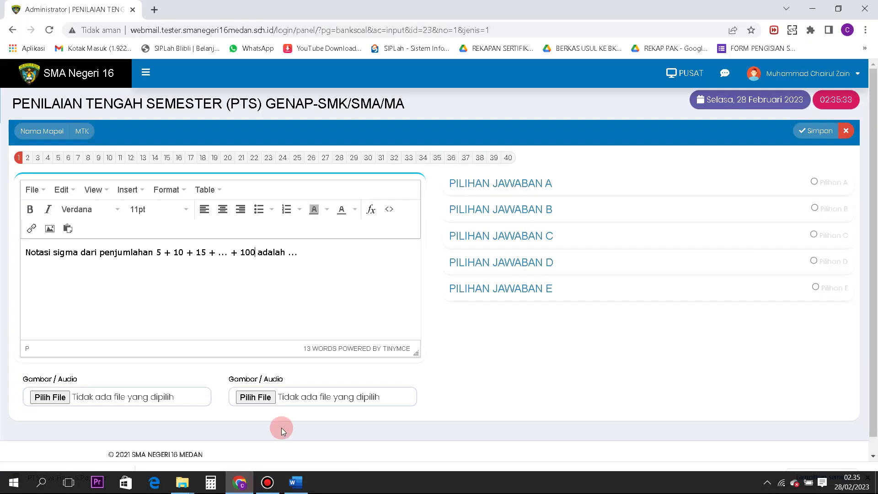
click(505, 184)
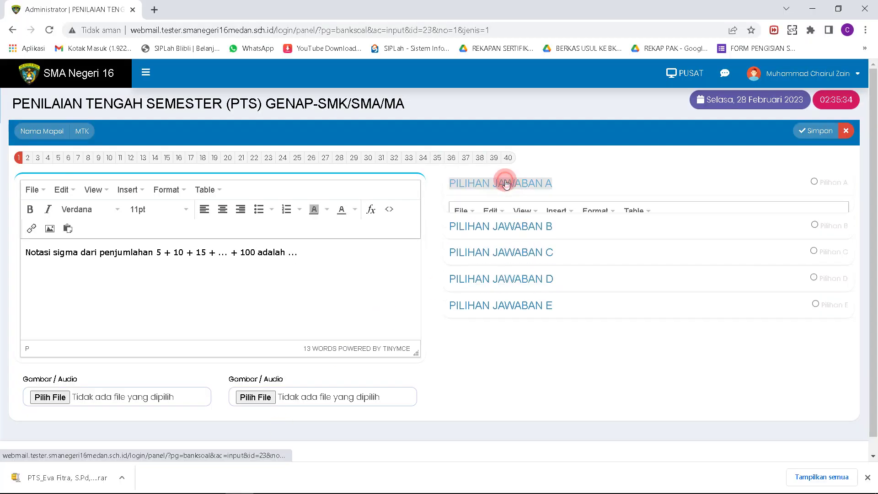
click(798, 233)
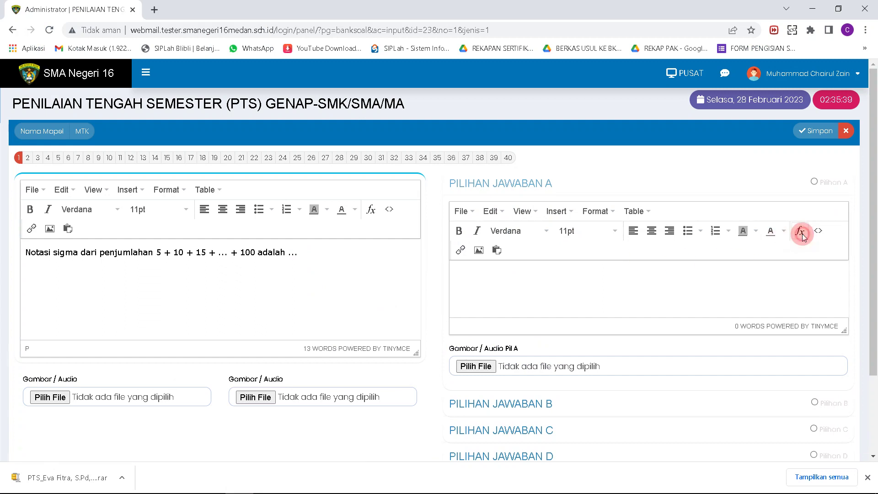
click(803, 234)
Step: Check the sigma notation of option a in Word and insert a sum with lower and upper limits in the formula editor
key(alt+Tab)
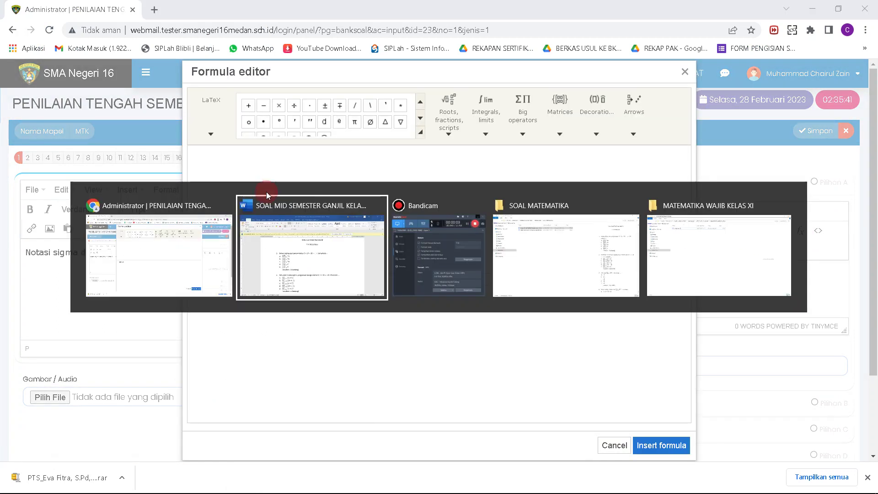
click(287, 271)
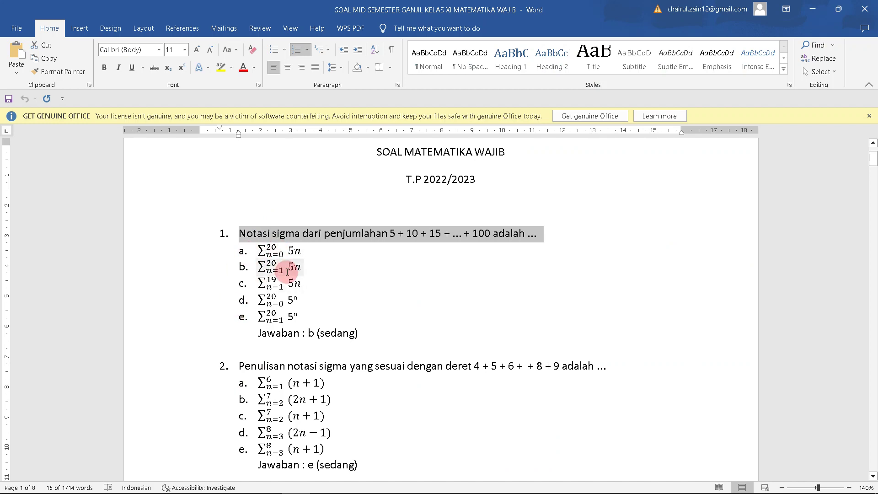
key(alt+Tab)
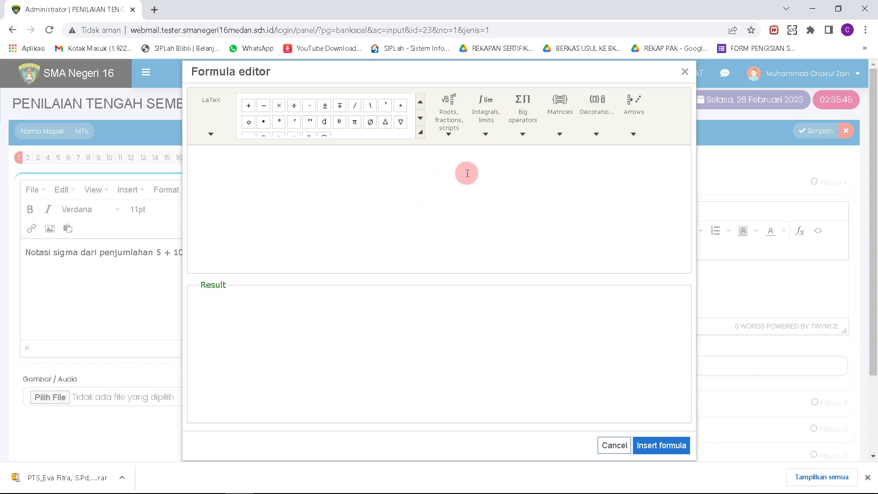
click(442, 124)
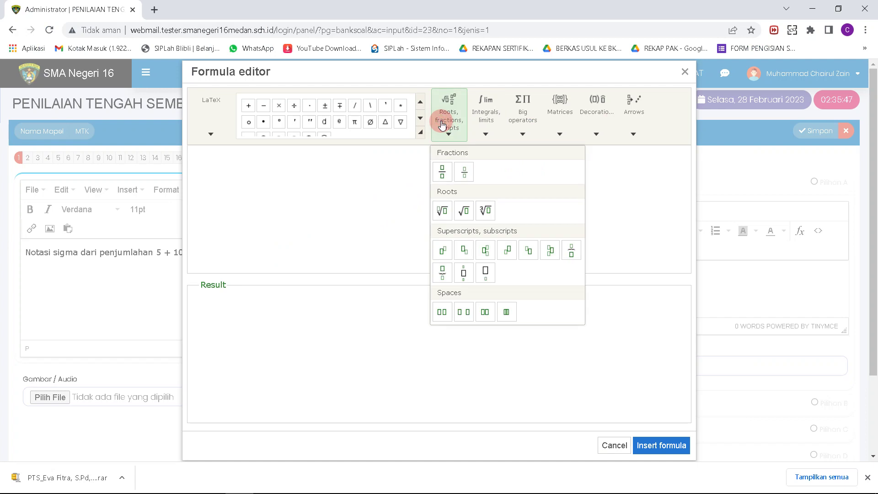
click(490, 125)
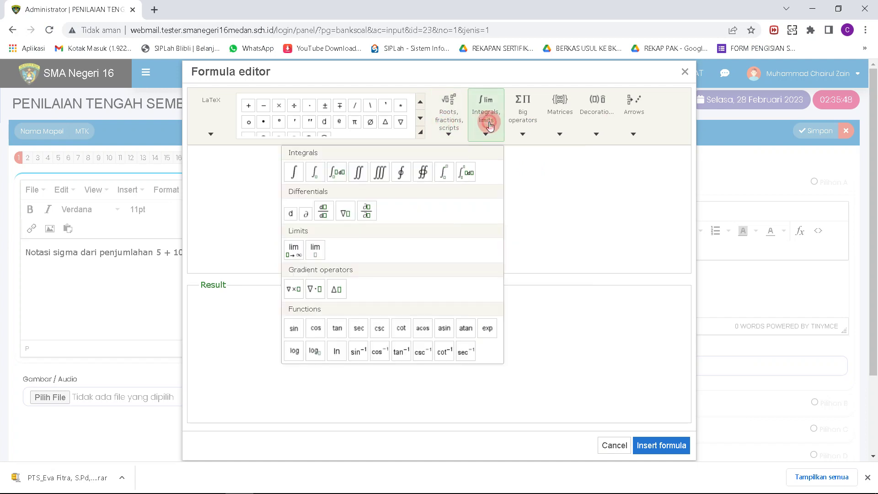
click(536, 130)
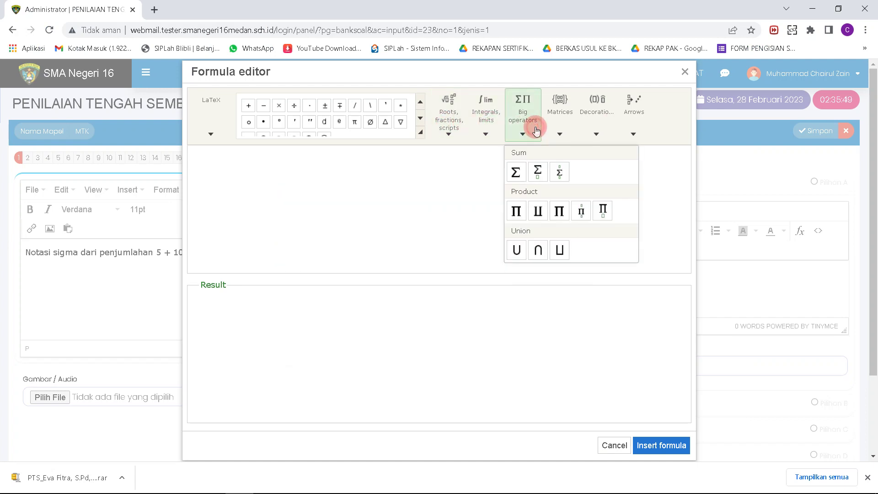
click(561, 178)
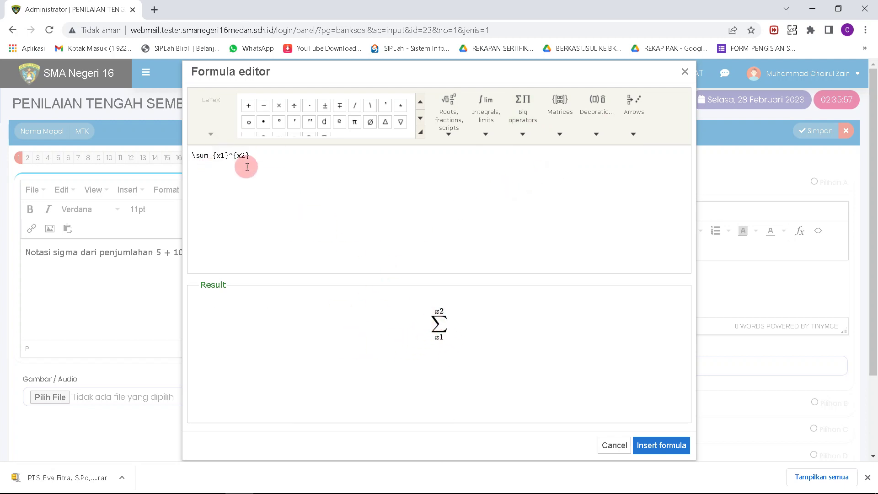
Step: Set the sum's lower limit to 0 and upper limit to 20, following option a in the Word document
click(279, 163)
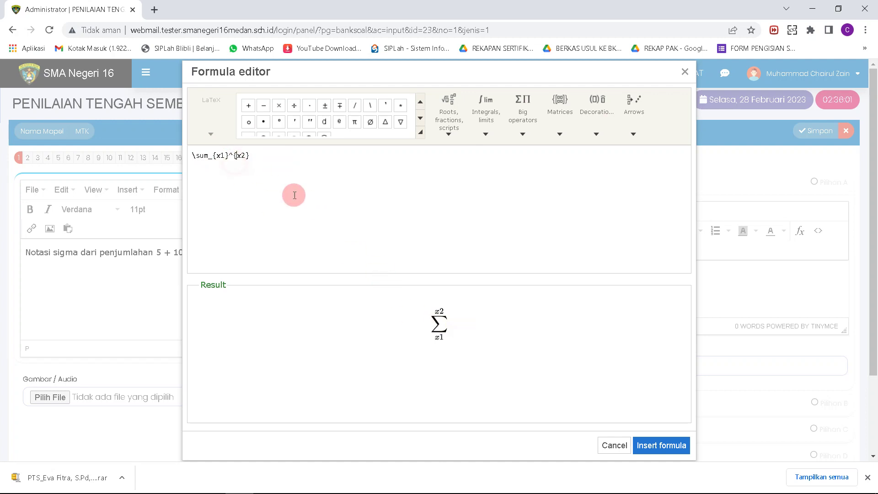
key(alt+Tab)
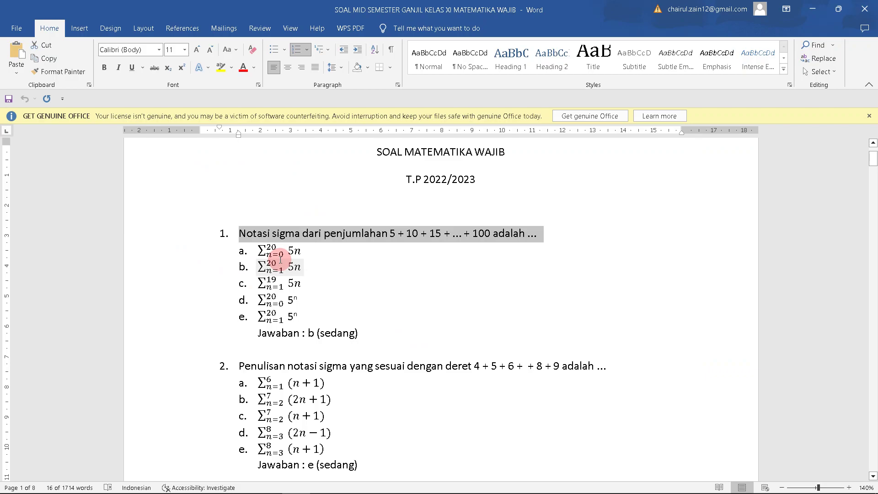
key(alt+Tab)
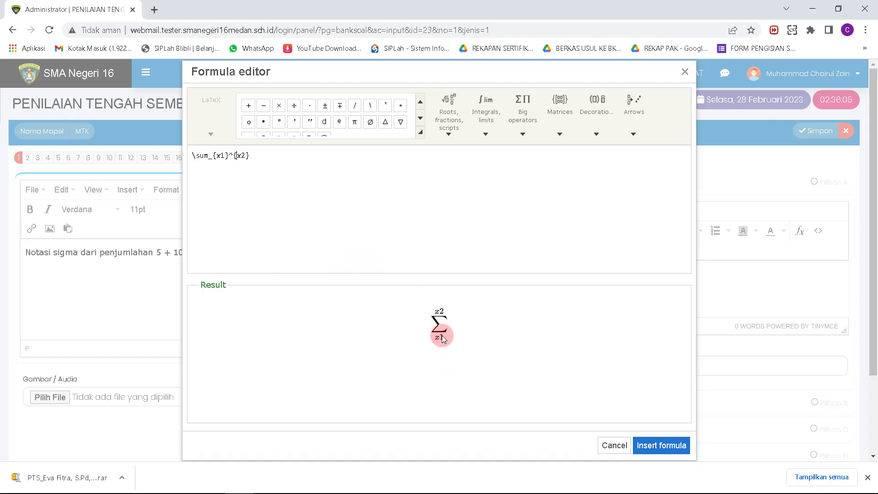
click(221, 155)
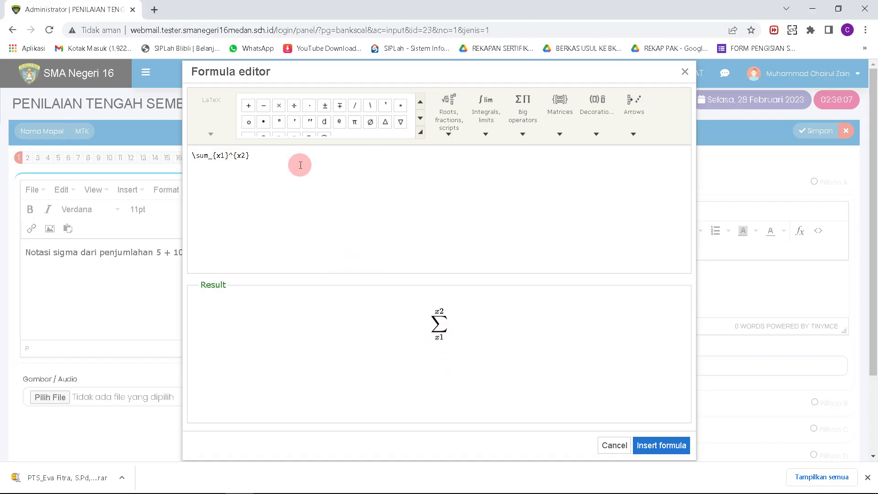
click(301, 165)
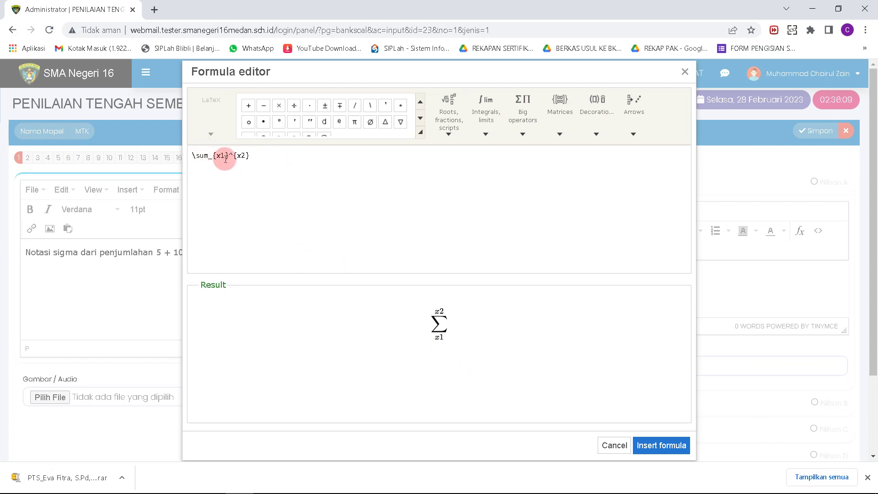
key(BackSpace)
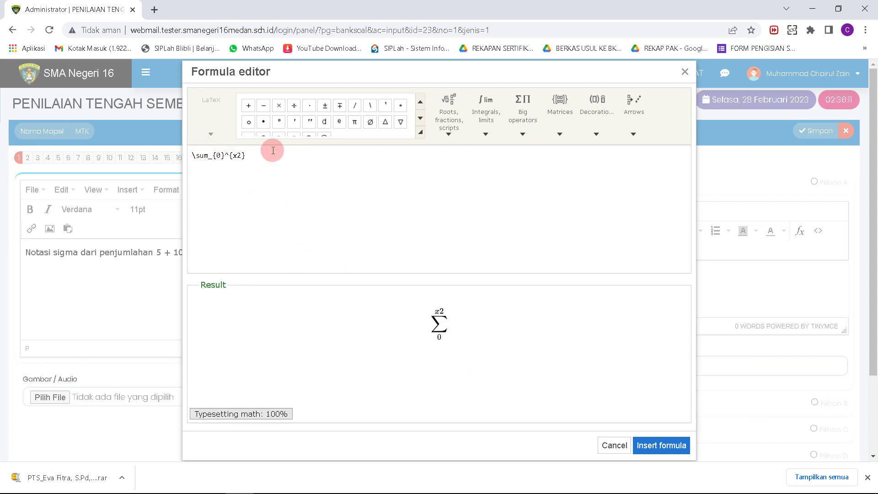
click(241, 158)
key(BackSpace)
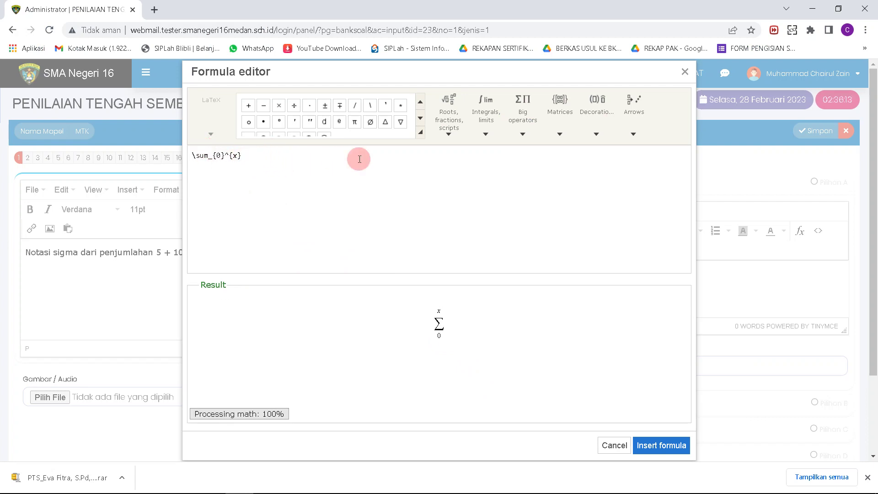
text(0)
key(alt+Tab)
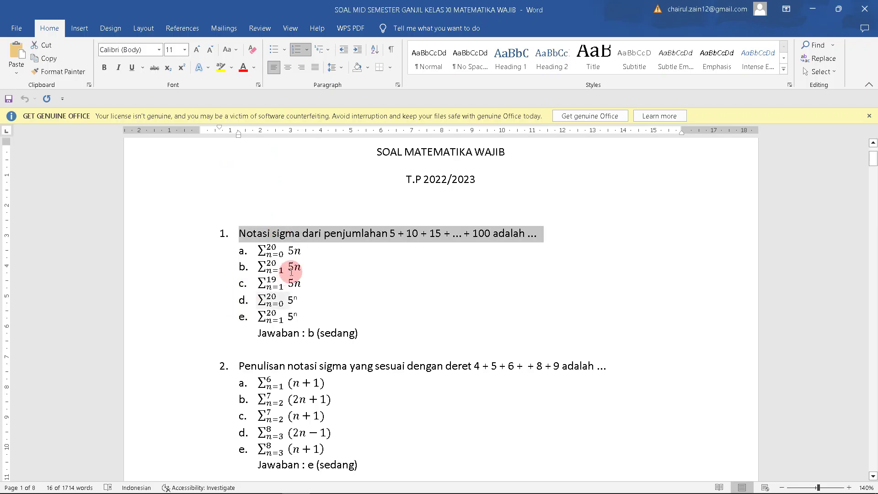
key(alt+Tab)
click(278, 157)
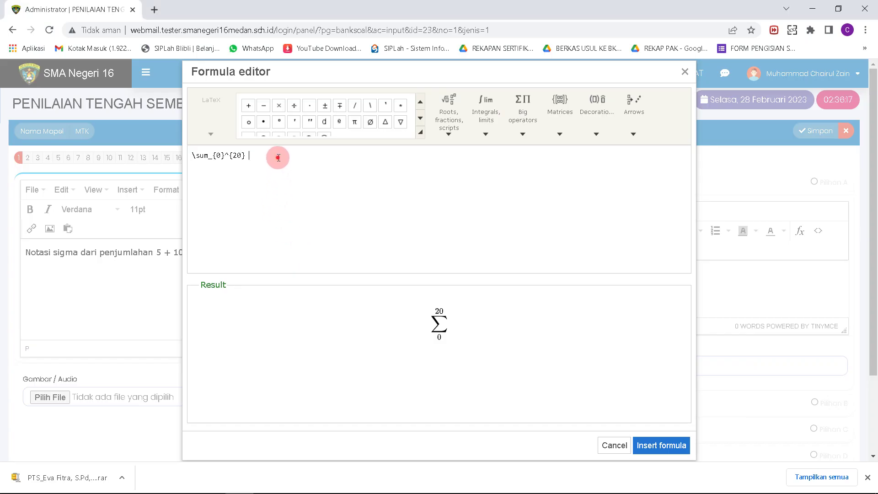
Step: Append 5n after the sum and insert the finished formula into Pilihan Jawaban A
click(276, 156)
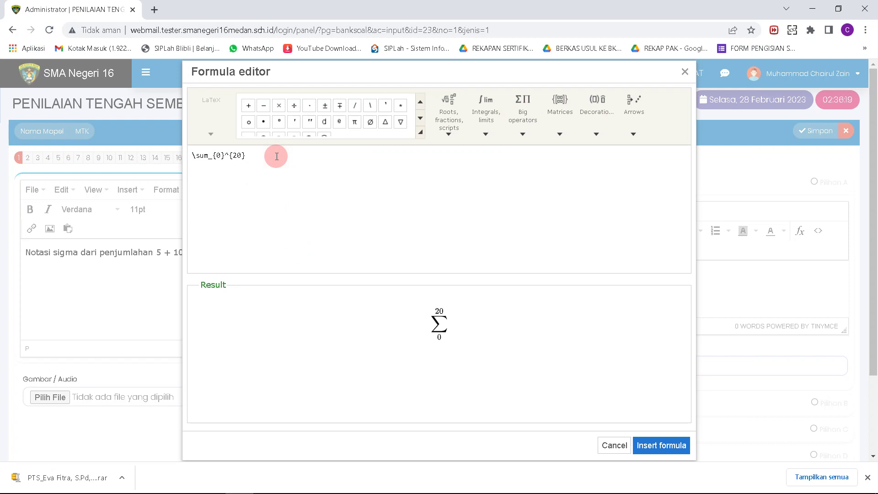
text(5n)
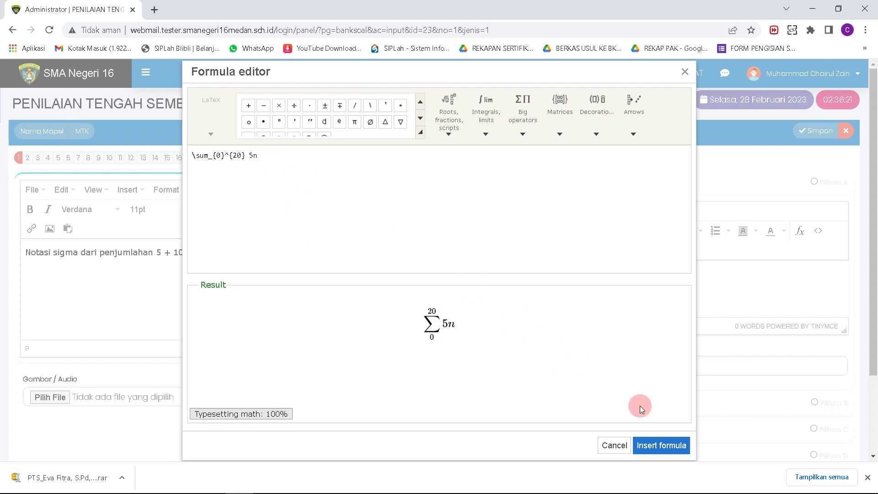
click(661, 445)
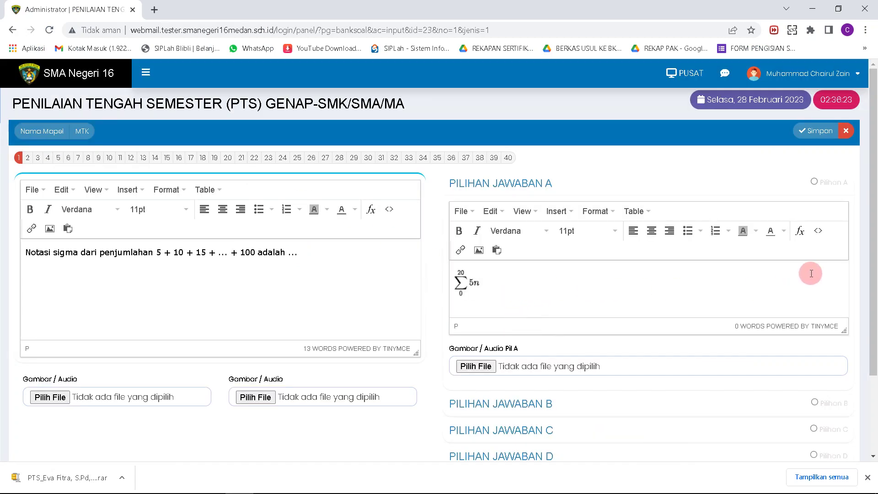
Step: Open the formula editor for Pilihan Jawaban B and insert a sum with lower and upper limits
scroll(868, 283, down, 3)
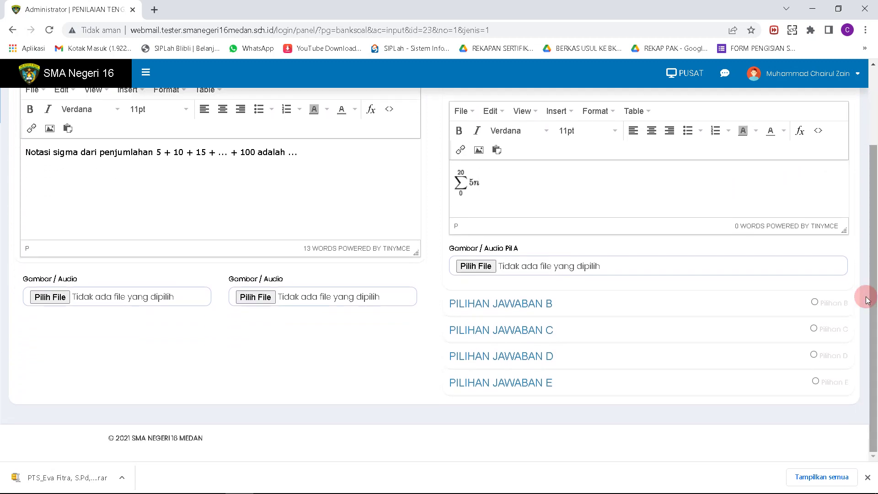
click(485, 304)
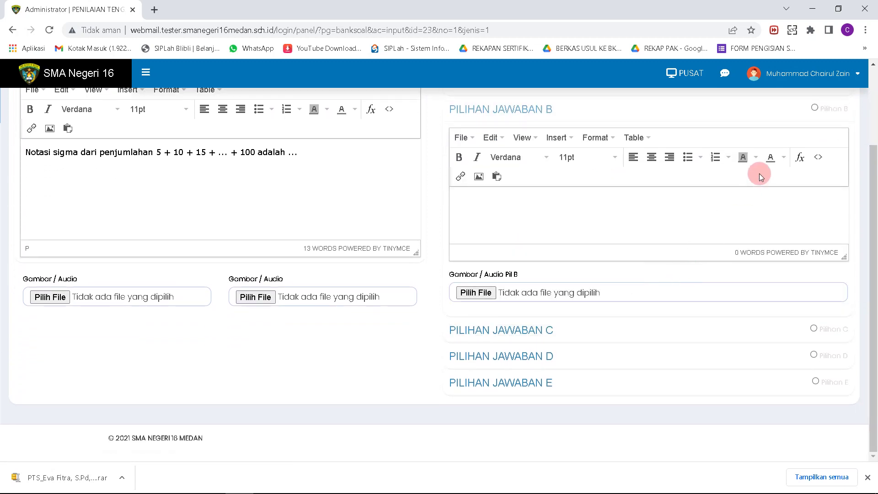
click(800, 157)
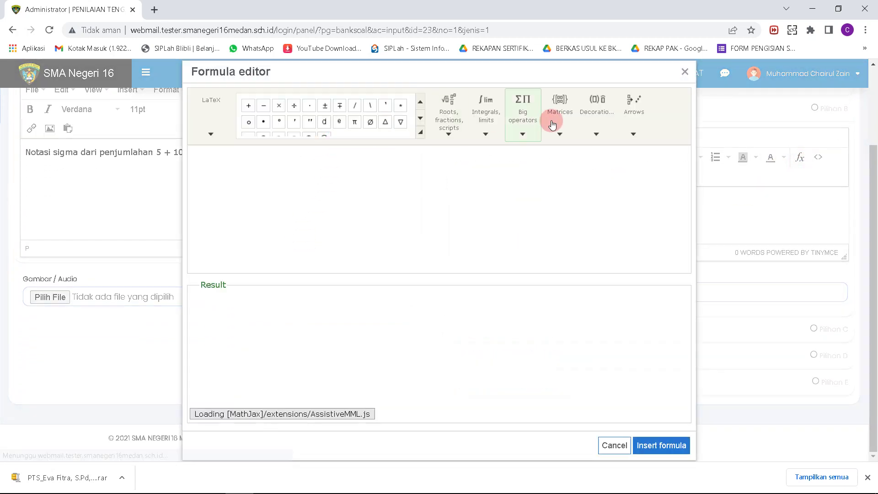
click(523, 134)
click(565, 175)
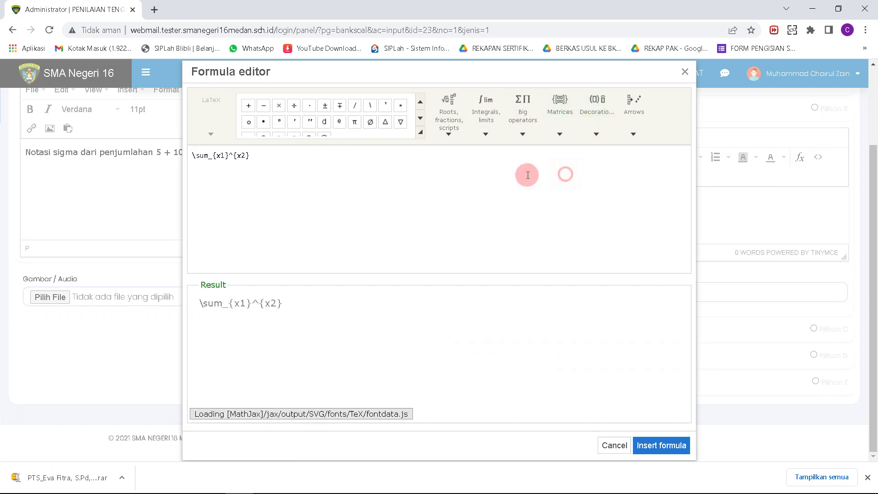
Step: Set the sum's lower limit to 1 and upper limit to 20, following option b in the Word document
key(alt+Tab)
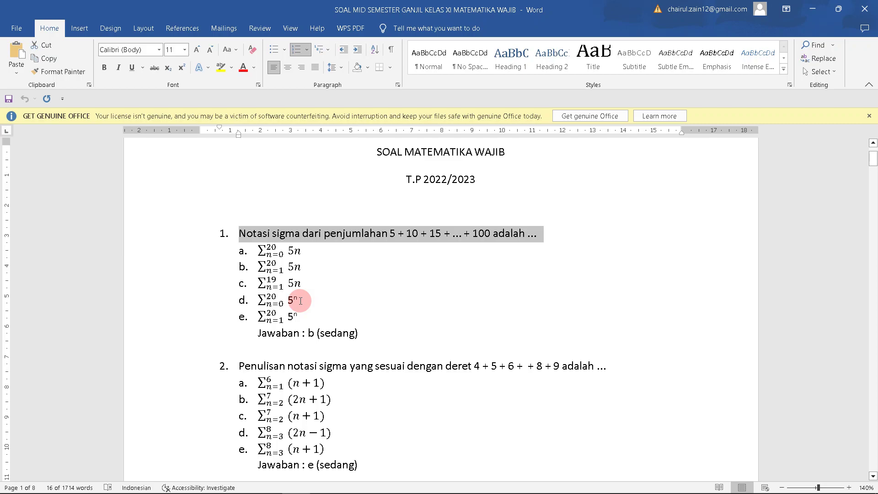
key(alt+Tab)
click(224, 156)
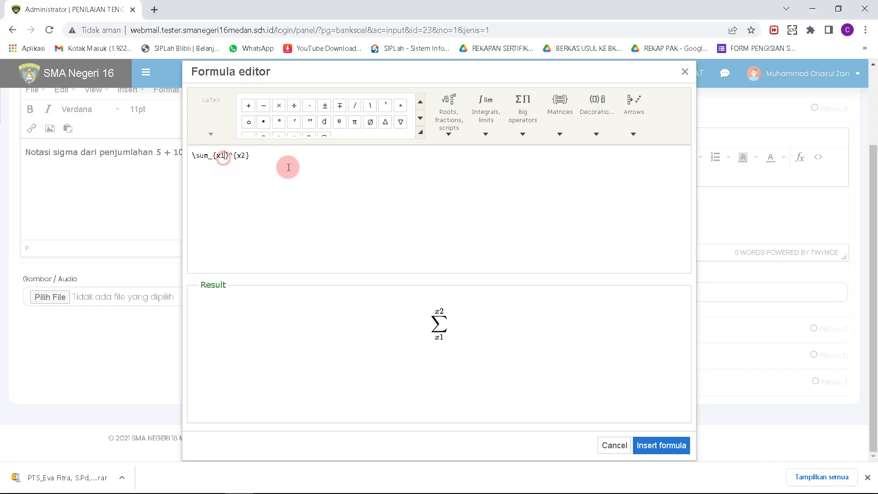
key(BackSpace)
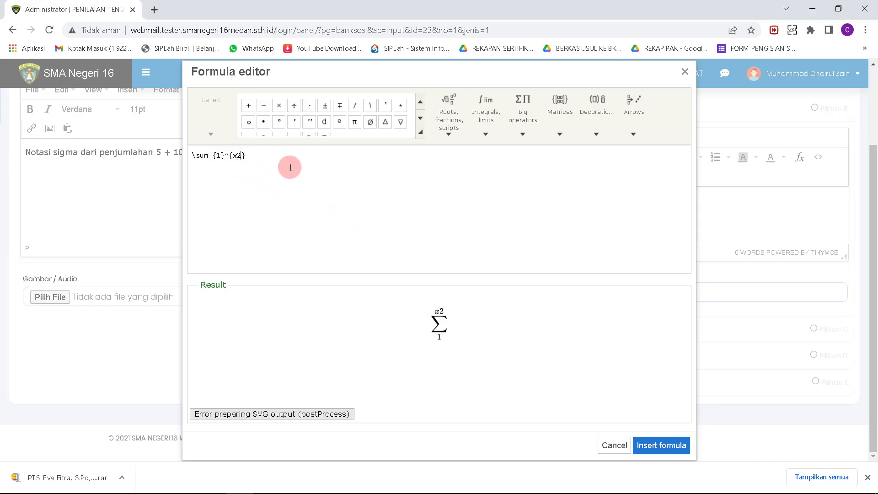
key(BackSpace)
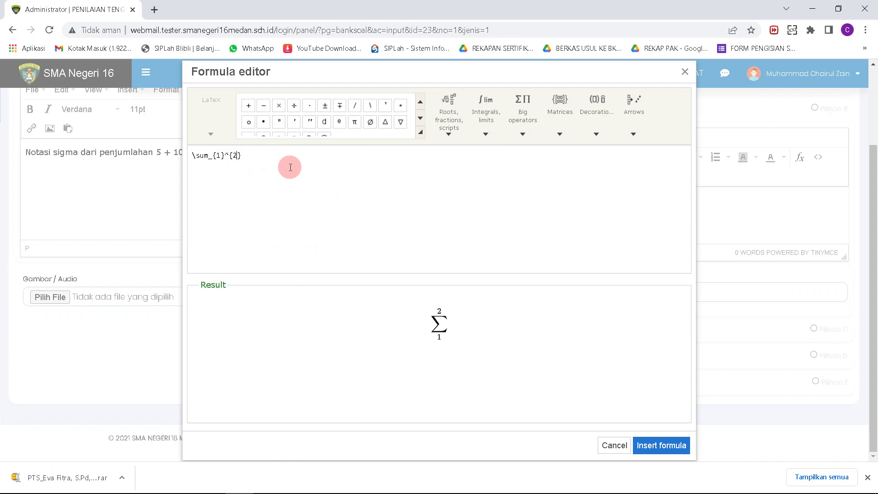
key(alt+Tab)
key(alt+Tab)
key(BackSpace)
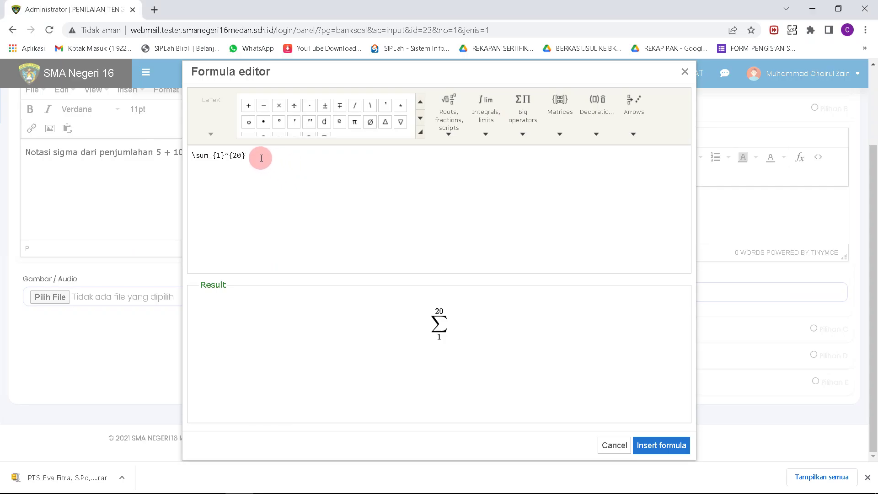
Step: Check option b in Word, append 5n after the sum, and insert the formula into Pilihan Jawaban B
key(alt+Tab)
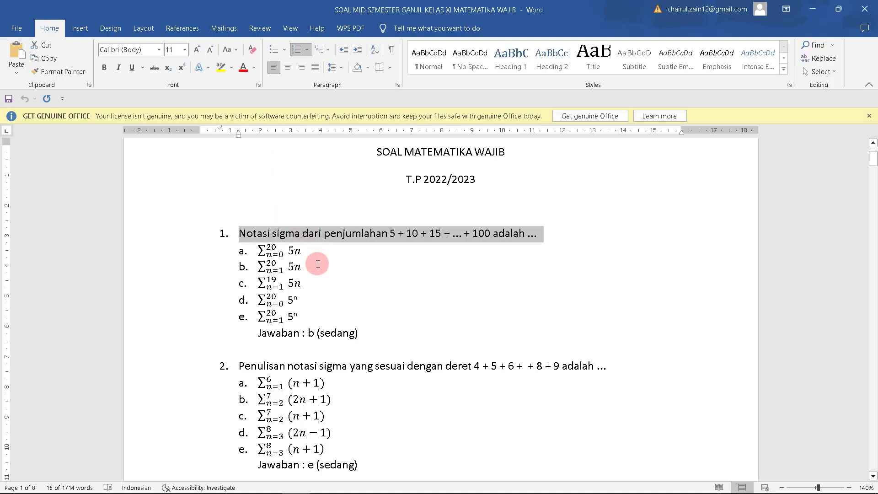
key(alt+Tab)
text(5n)
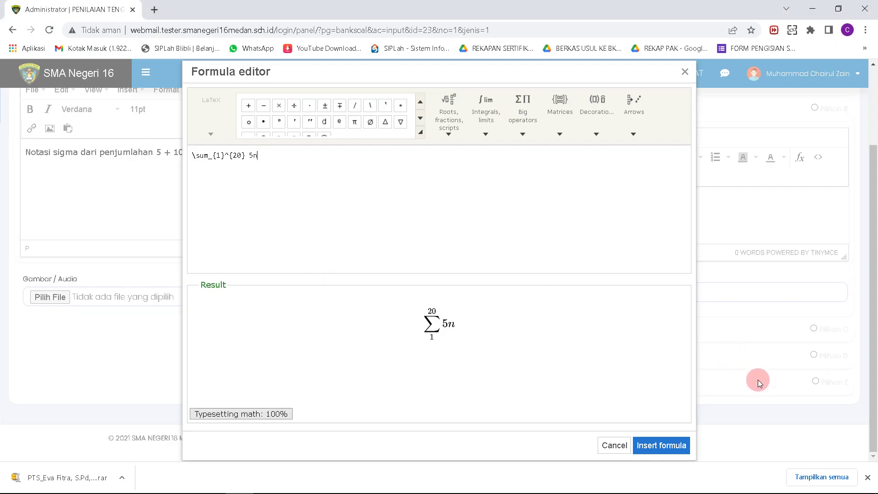
click(653, 446)
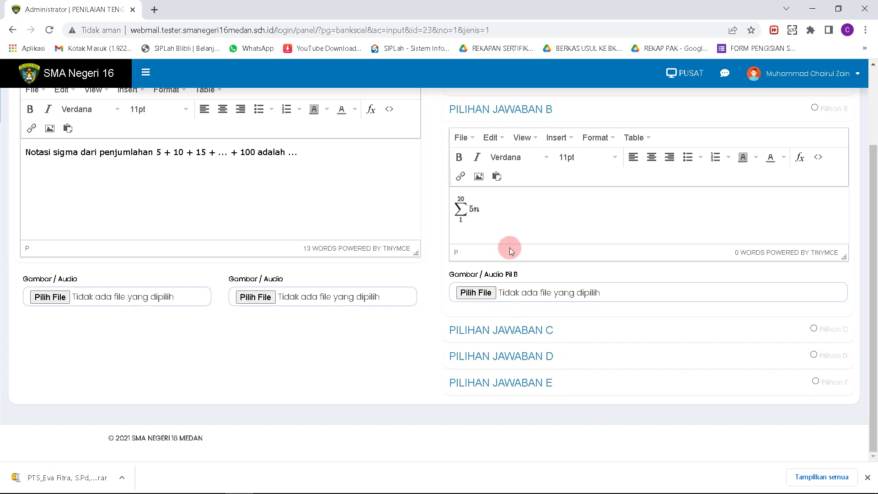
Step: Copy the LaTeX code of the formula in Pilihan Jawaban B, then open the editor of Pilihan Jawaban C
scroll(483, 273, up, 1)
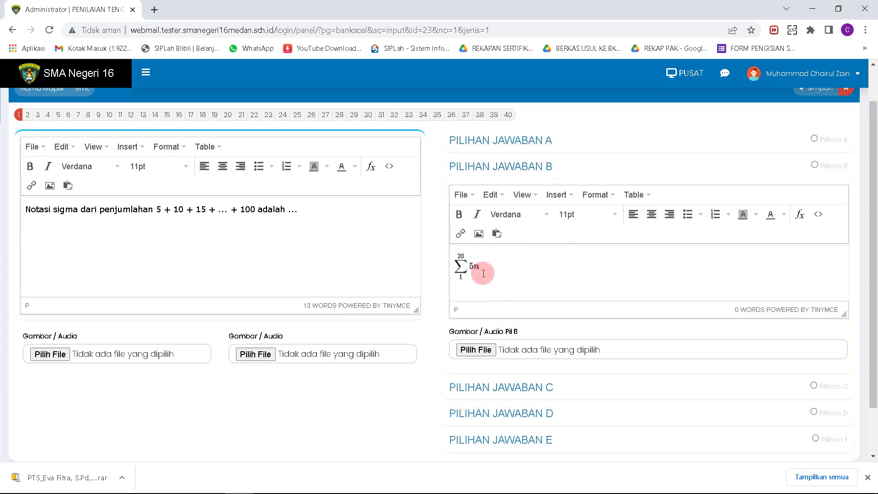
click(465, 267)
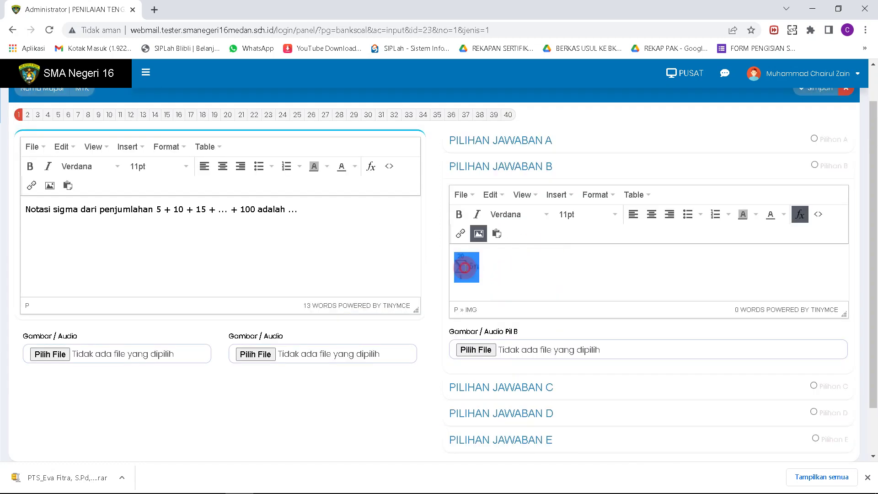
click(807, 220)
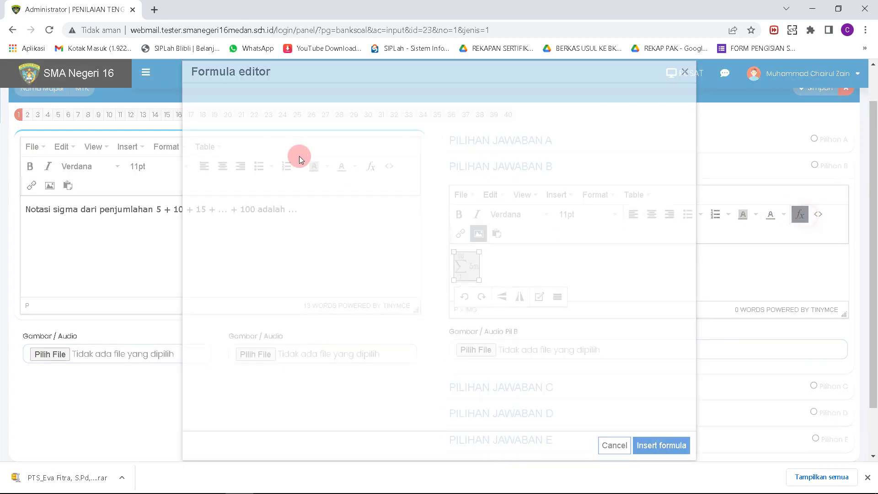
drag(267, 155, 140, 166)
key(ctrl+c)
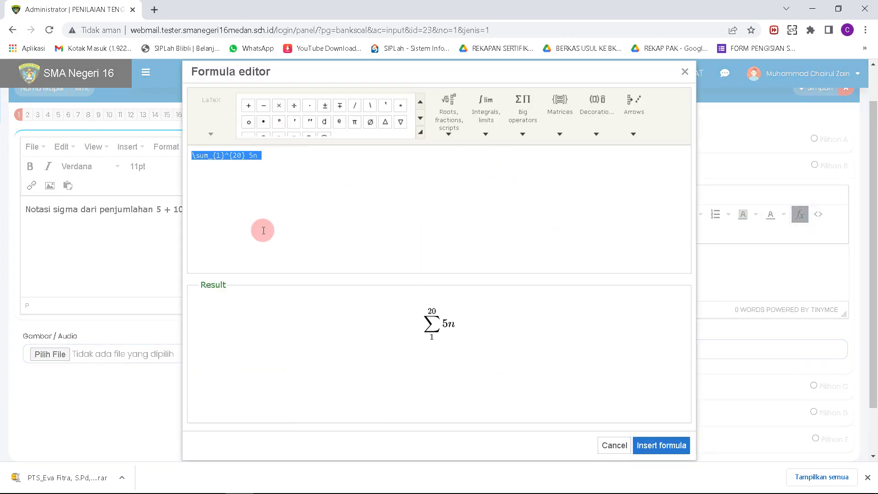
click(653, 447)
scroll(709, 334, down, 2)
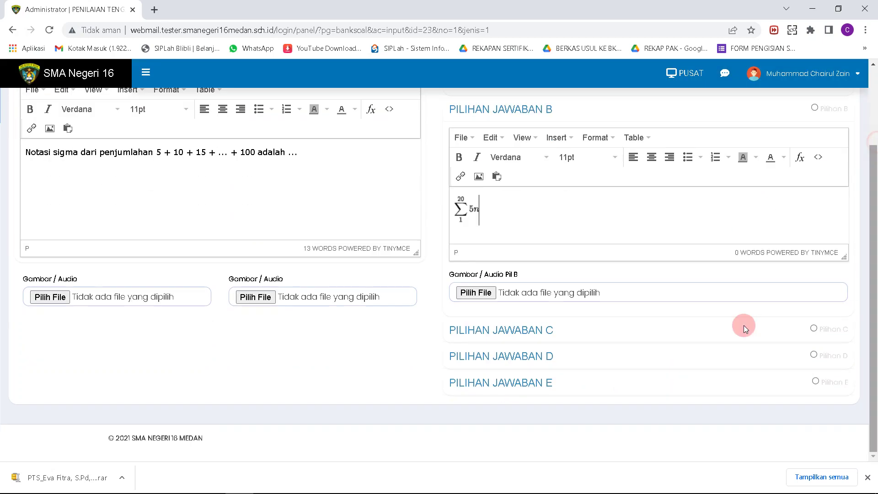
click(484, 330)
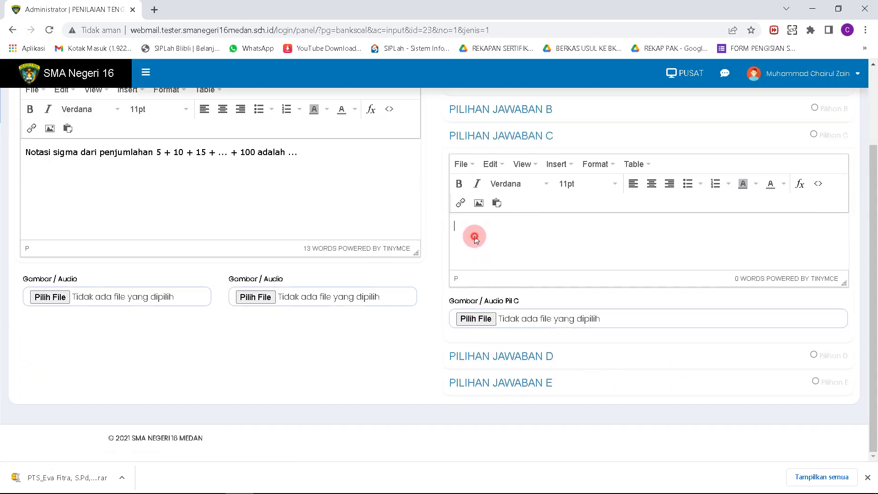
key(ctrl+v)
key(BackSpace)
key(BackSpace)
key(BackSpace)
key(BackSpace)
key(BackSpace)
key(BackSpace)
key(BackSpace)
key(BackSpace)
key(BackSpace)
key(BackSpace)
key(BackSpace)
key(BackSpace)
key(BackSpace)
key(BackSpace)
key(BackSpace)
key(BackSpace)
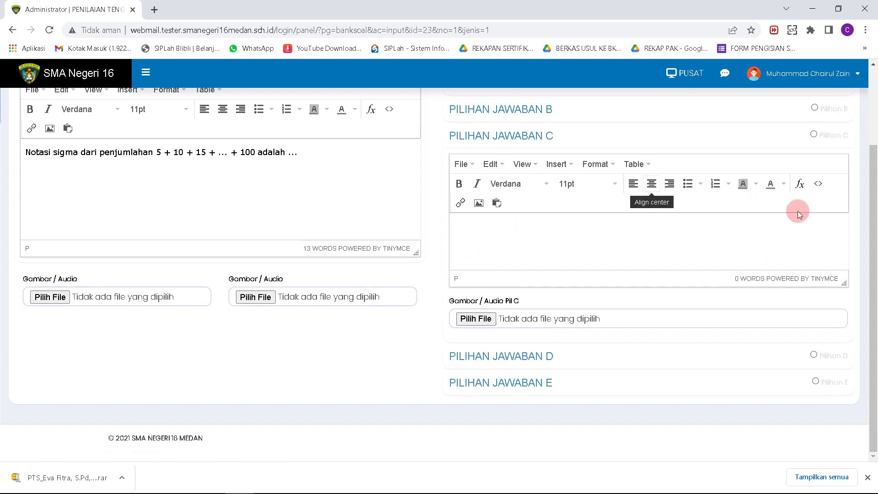
Step: Open the formula editor for Pilihan Jawaban C and paste the copied sum formula
click(799, 184)
click(312, 183)
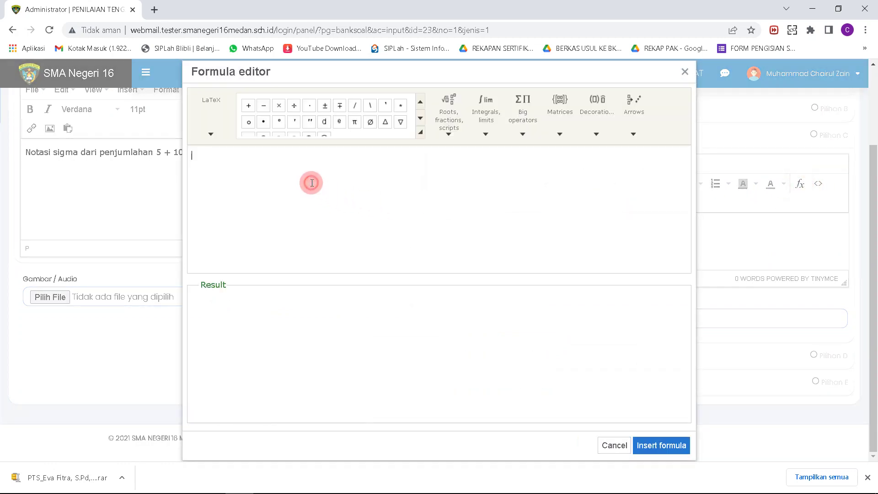
key(ctrl+v)
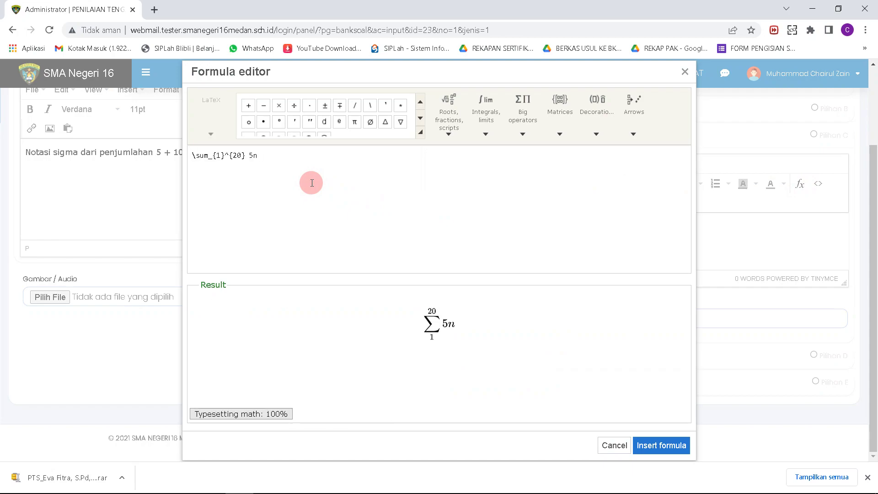
Step: Check option c in Word and set the upper limit of the pasted sum to 19
key(alt+Tab)
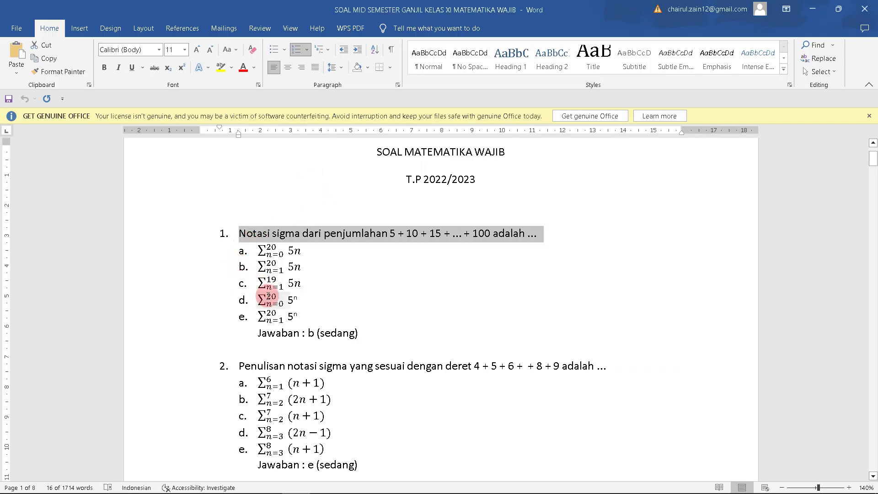
click(282, 289)
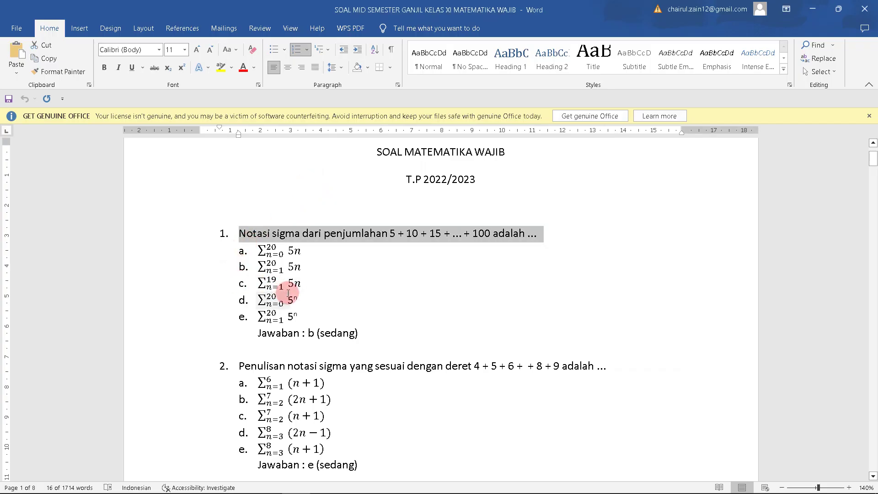
key(alt+Tab)
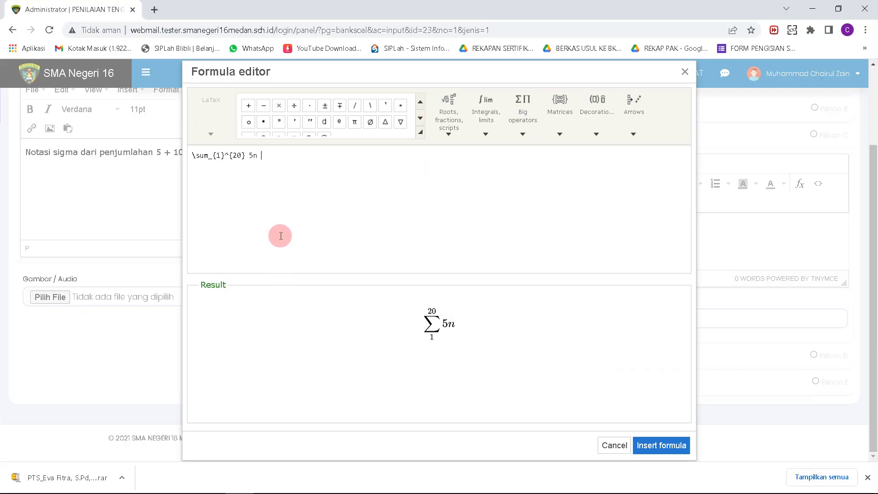
click(242, 156)
key(BackSpace)
key(BackSpace)
text(10)
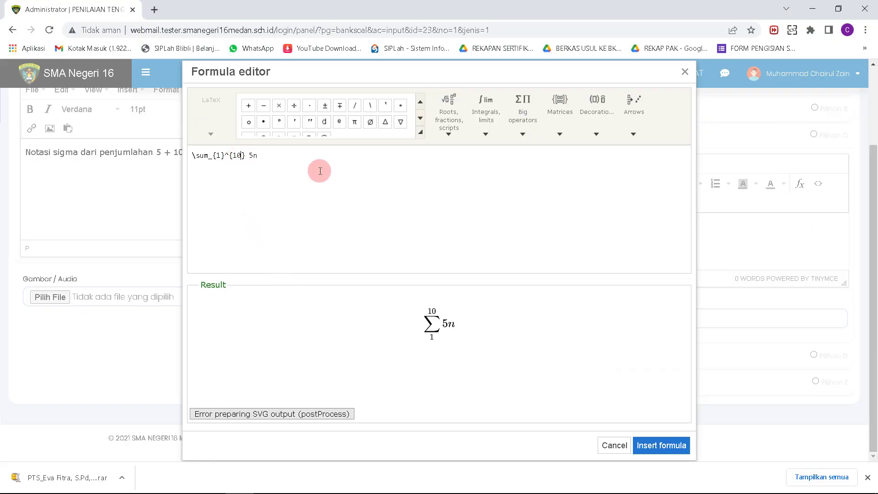
key(BackSpace)
text(9)
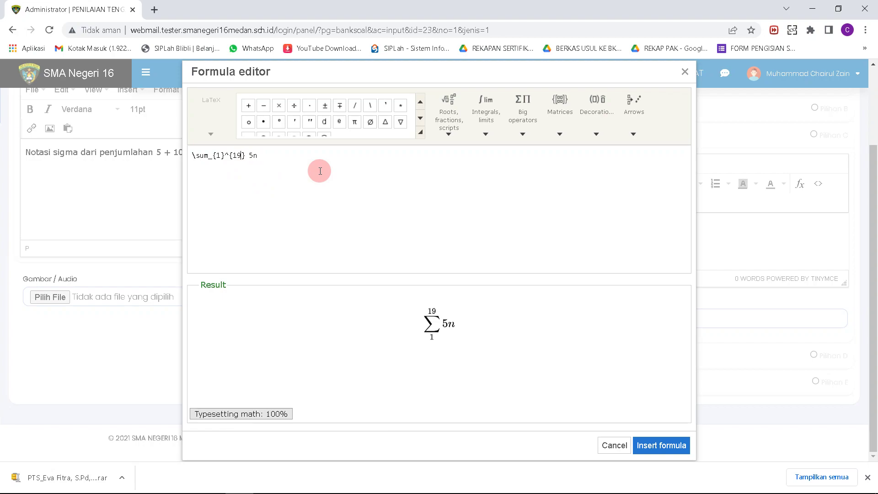
Step: Compare the formula with option c in Word and insert it into Pilihan Jawaban C
key(alt+Tab)
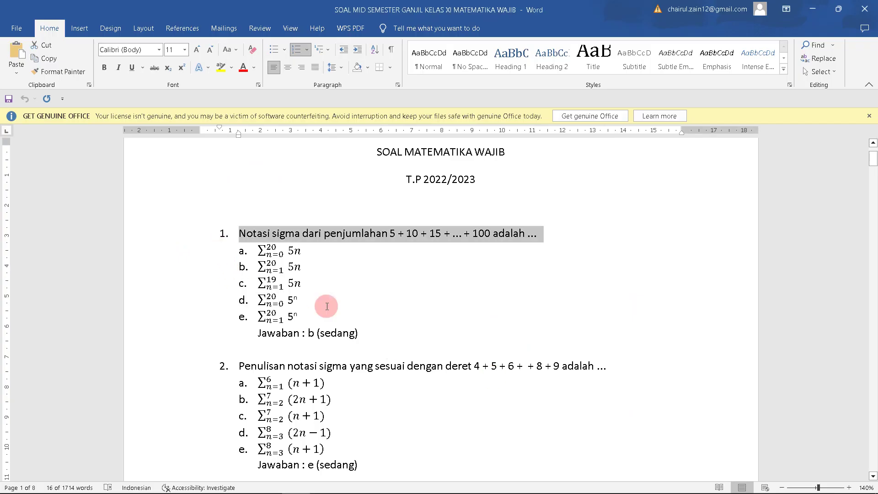
key(alt+Tab)
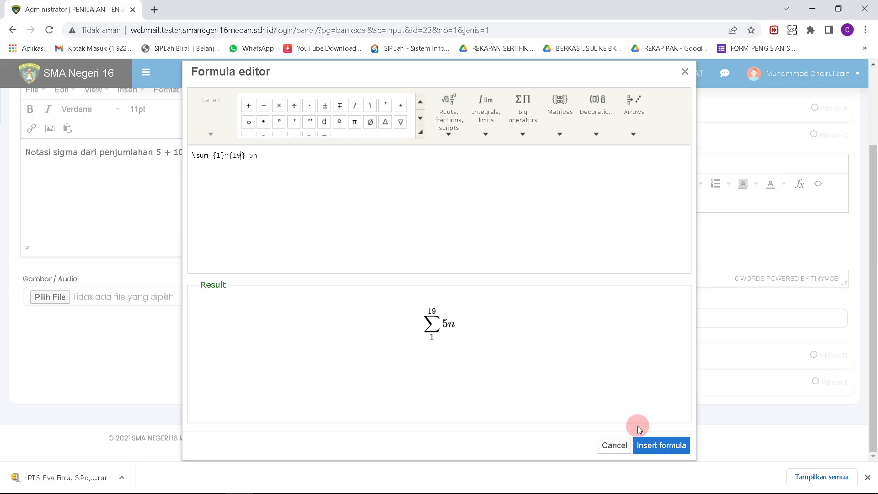
click(664, 444)
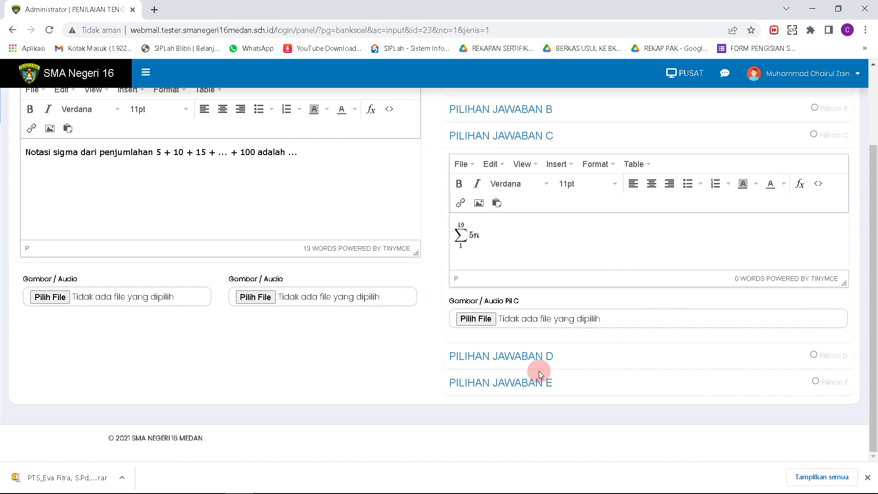
Step: Open the formula editor for Pilihan Jawaban D and enter the sum formula \sum_{1}^{20} 5n
click(517, 357)
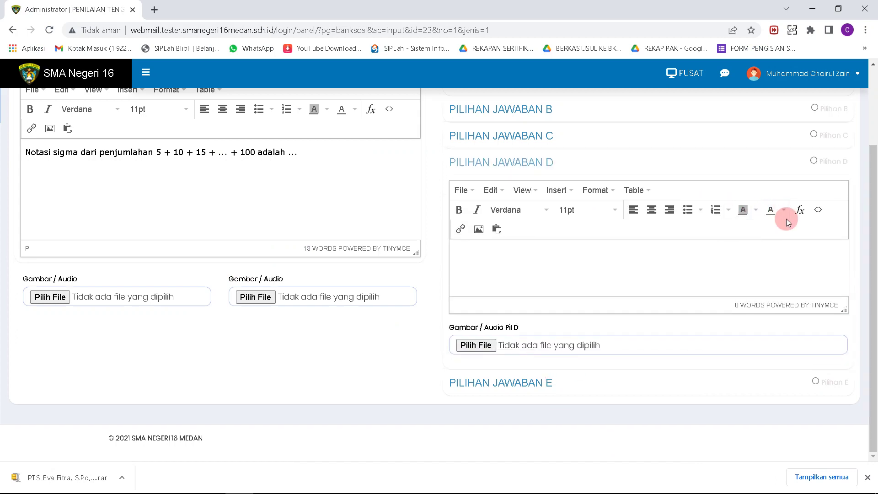
click(798, 213)
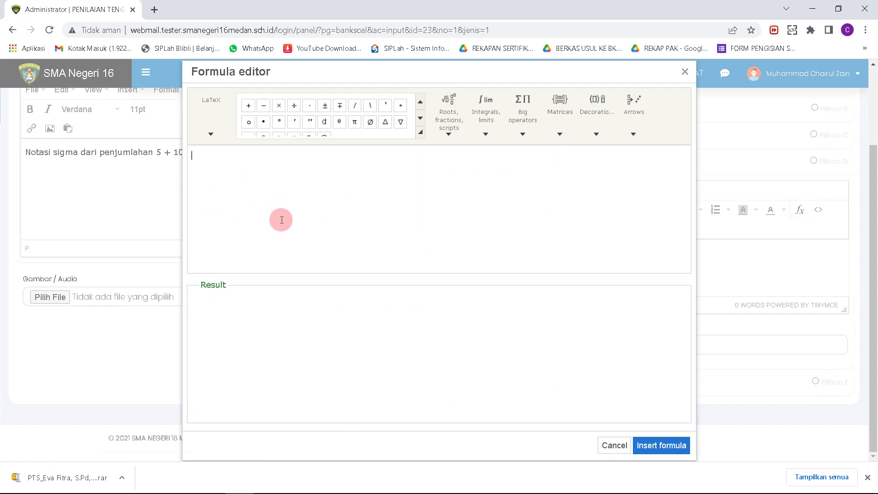
text(\sum_{n=1}^{20} 5n)
Step: Check option d in the Word document and set the lower limit of the sum to 0
key(alt+Tab)
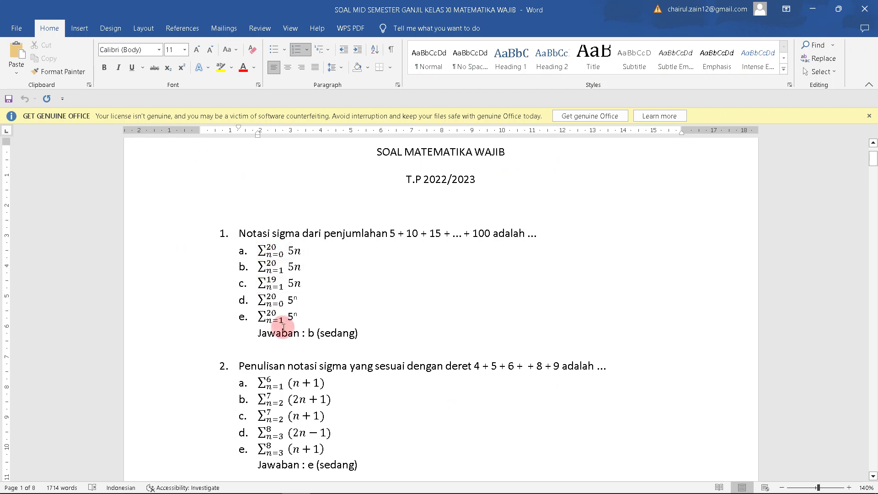
click(279, 310)
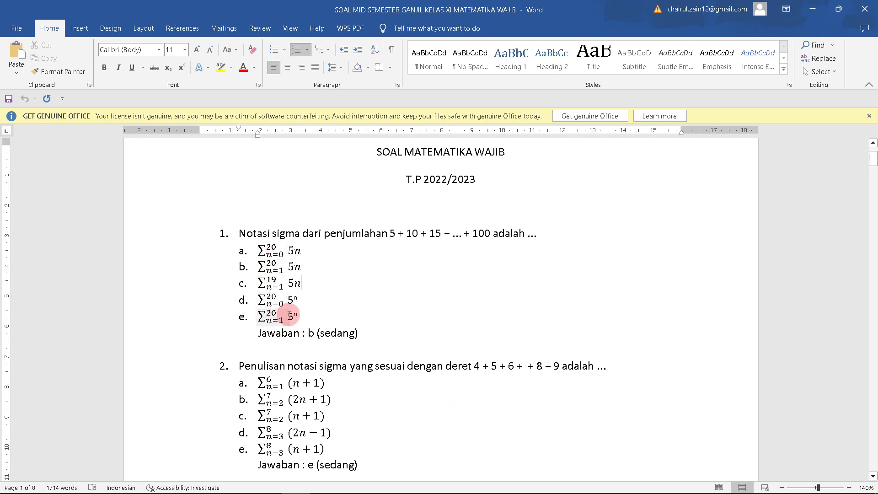
key(alt+Tab)
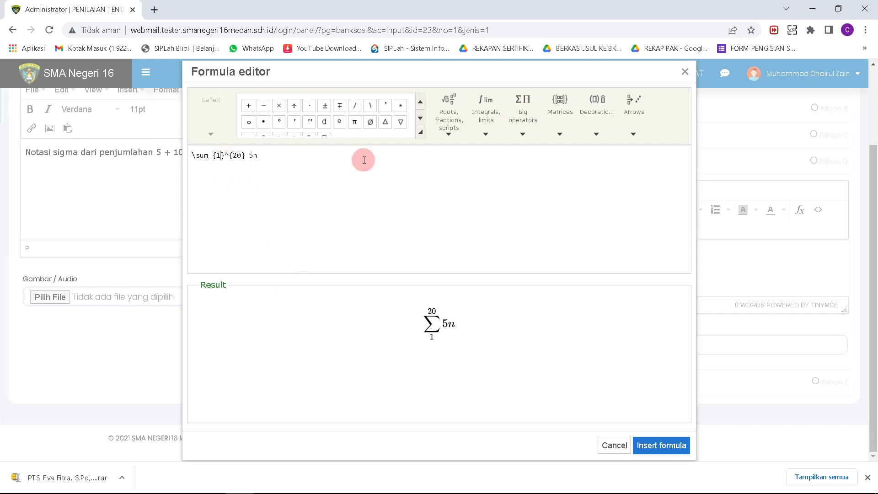
key(BackSpace)
text(0)
Step: Compare the formula with option d in Word and replace the n after the 5 with a superscript template
key(alt+Tab)
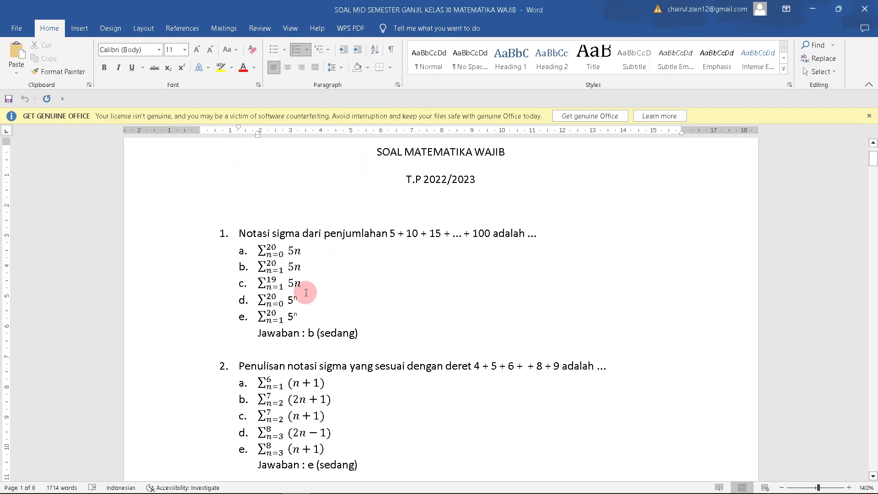
key(alt+Tab)
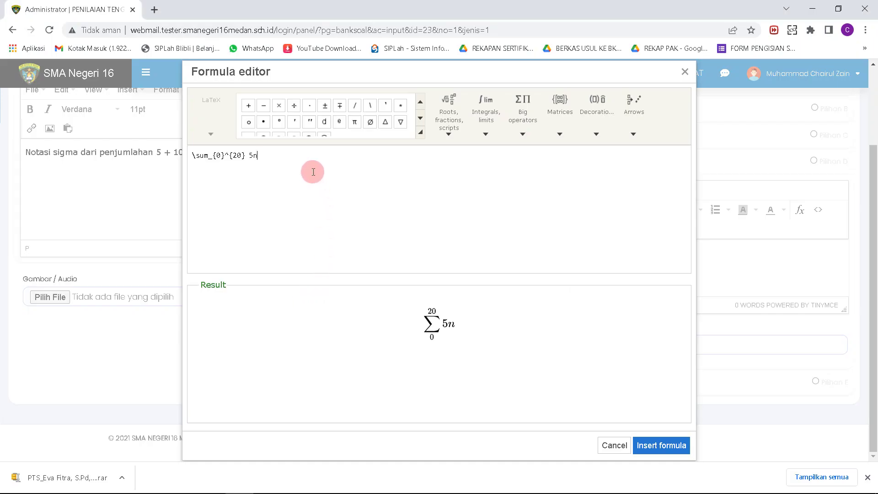
key(BackSpace)
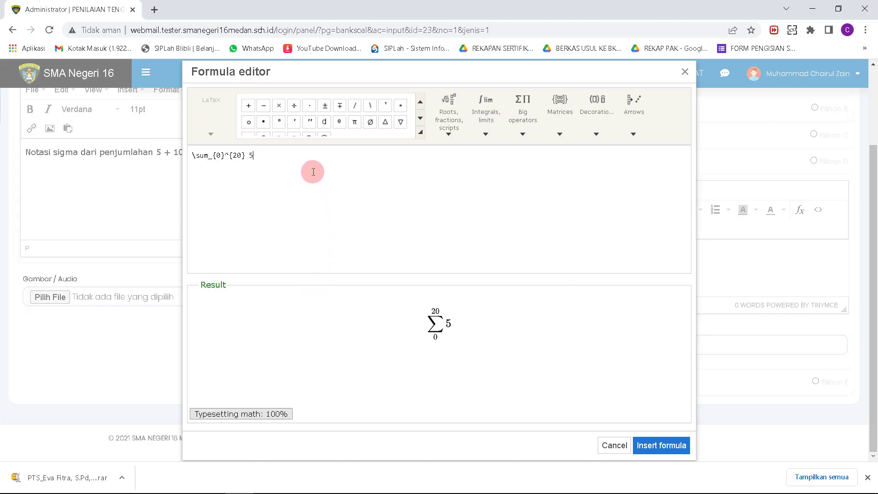
click(449, 116)
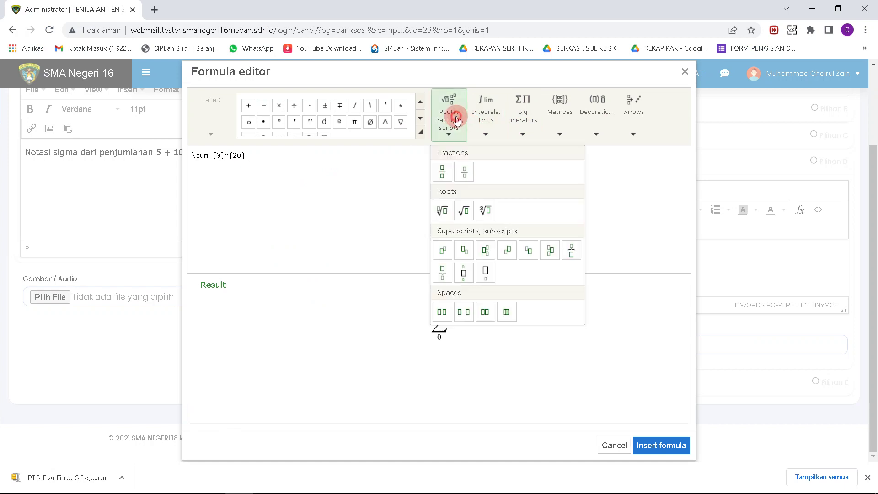
click(484, 130)
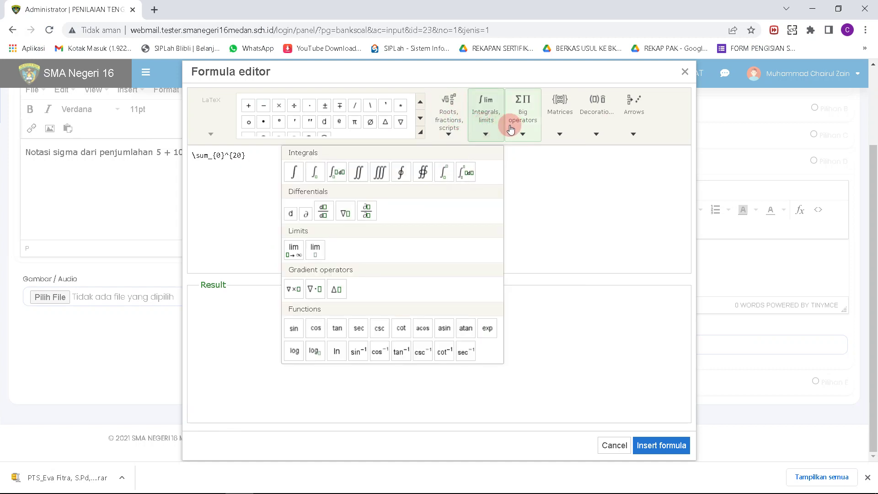
click(436, 118)
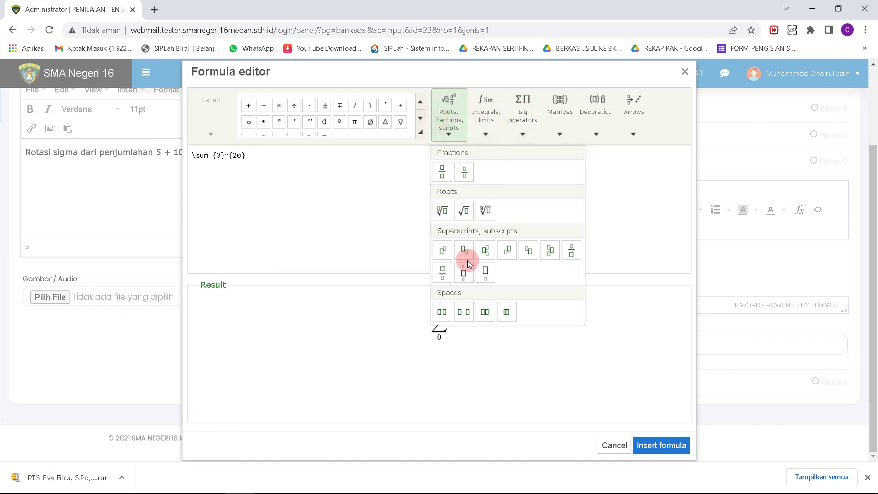
click(441, 259)
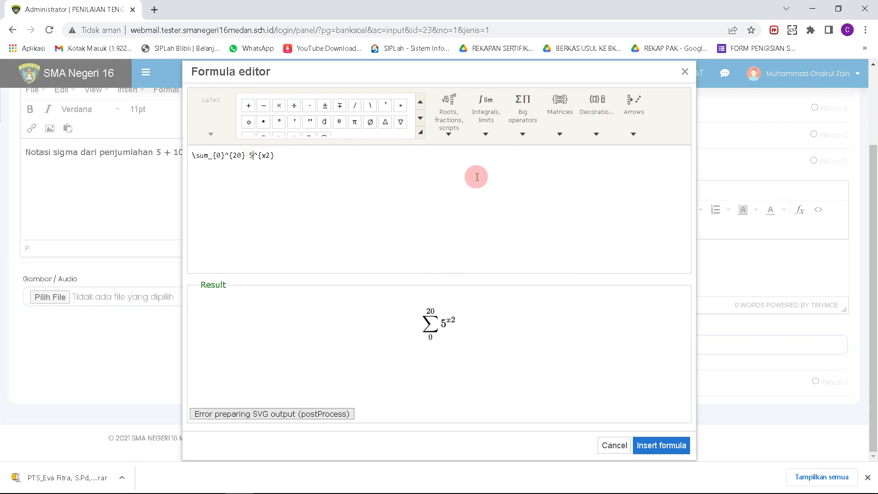
Step: Check the exponent of option d in Word, set it to n and insert the formula into Pilihan Jawaban D
key(alt+Tab)
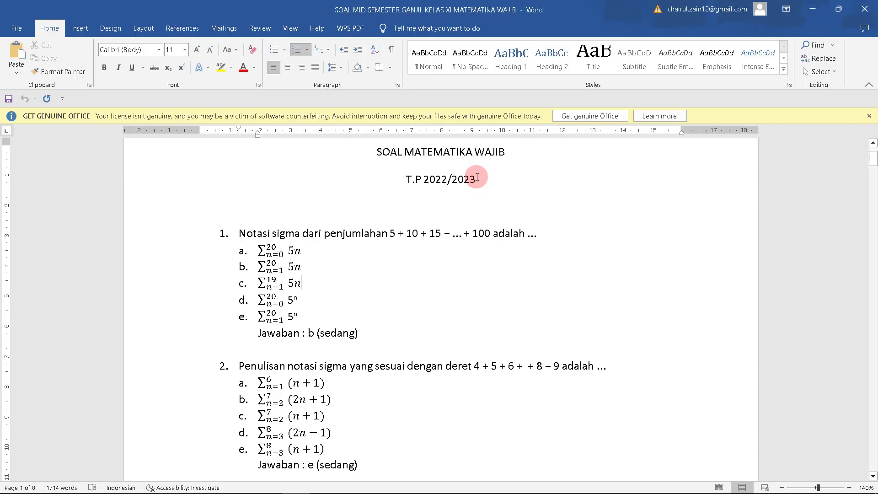
key(alt+Tab)
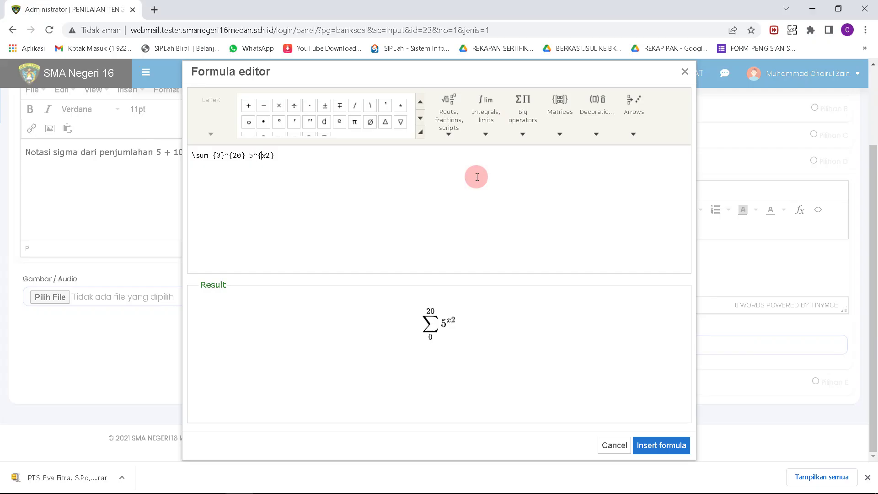
key(BackSpace)
key(BackSpace)
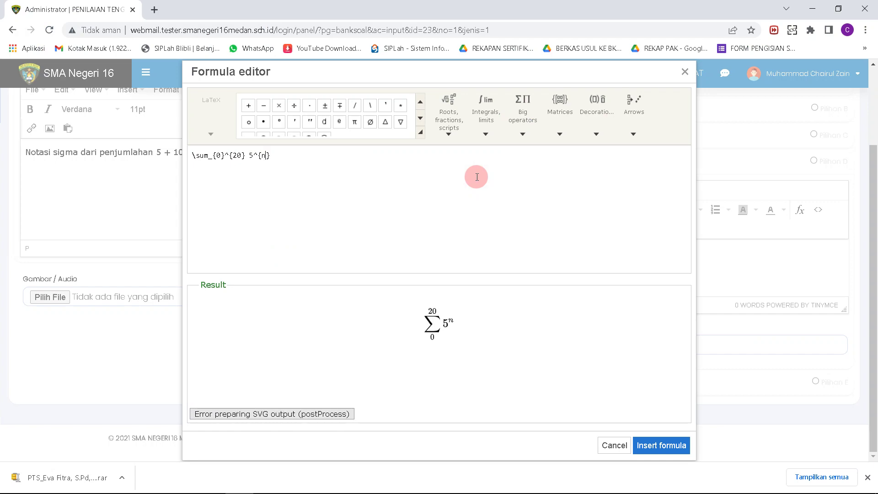
click(666, 446)
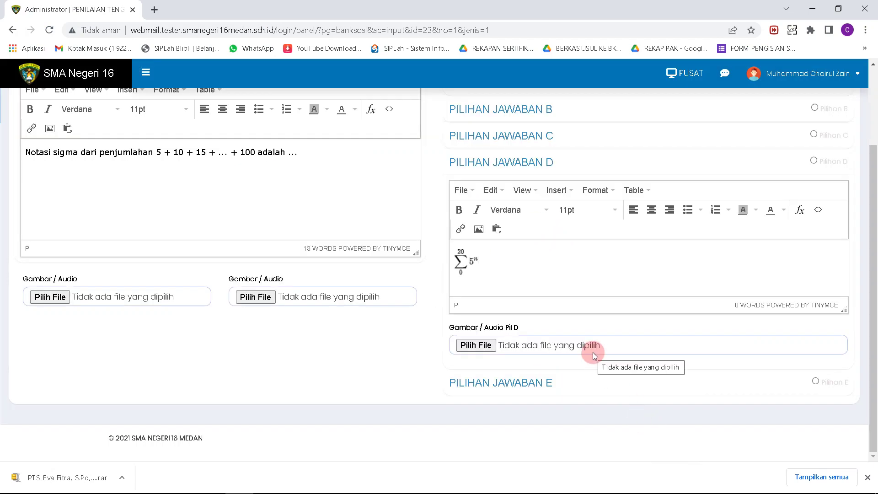
Step: Check option e in Word, then copy the LaTeX code of the formula in Pilihan Jawaban D
key(alt+Tab)
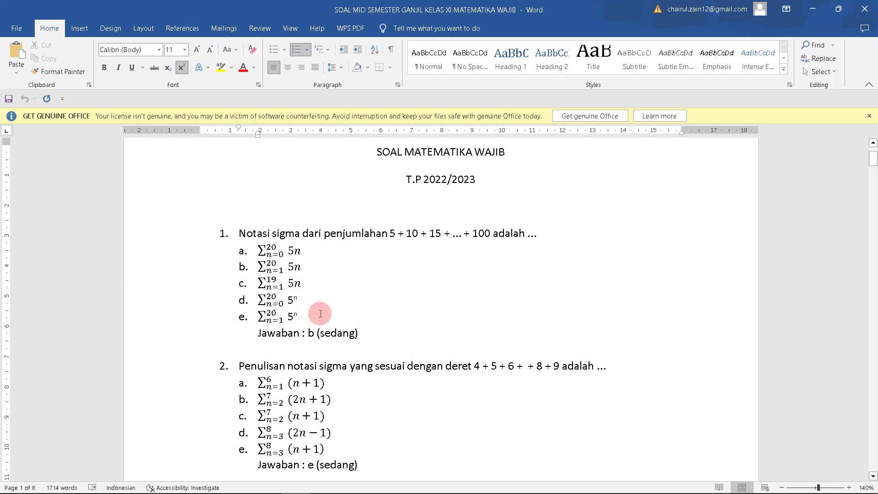
click(321, 314)
key(alt+Tab)
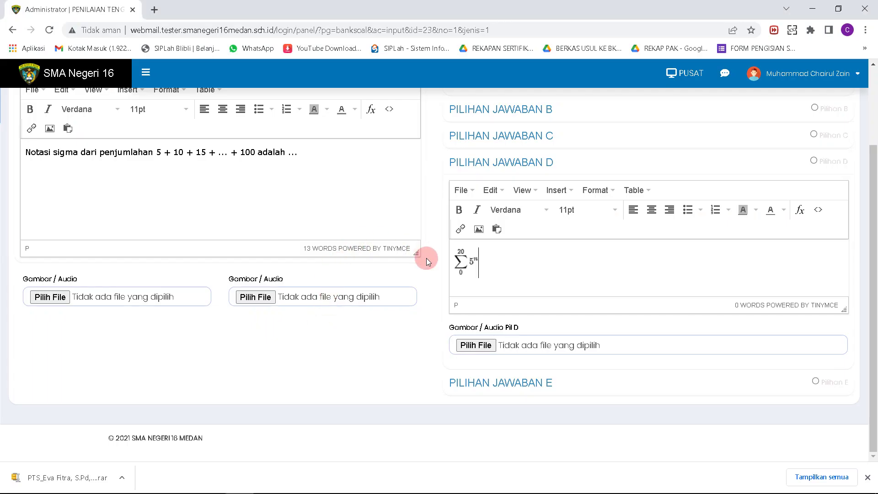
click(456, 260)
click(799, 210)
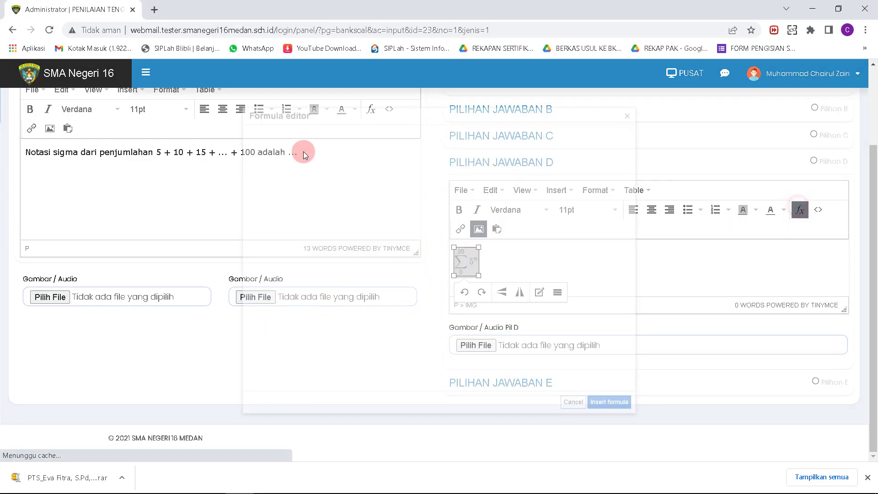
drag(288, 157, 149, 151)
key(ctrl+c)
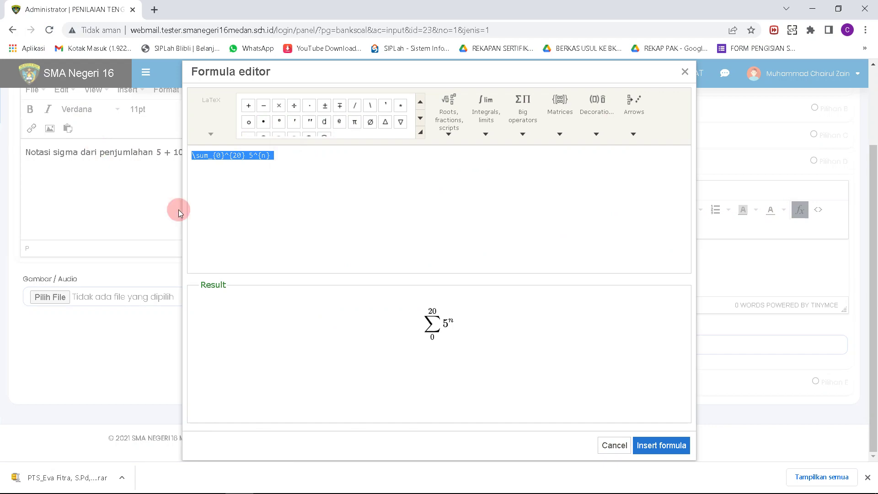
click(659, 445)
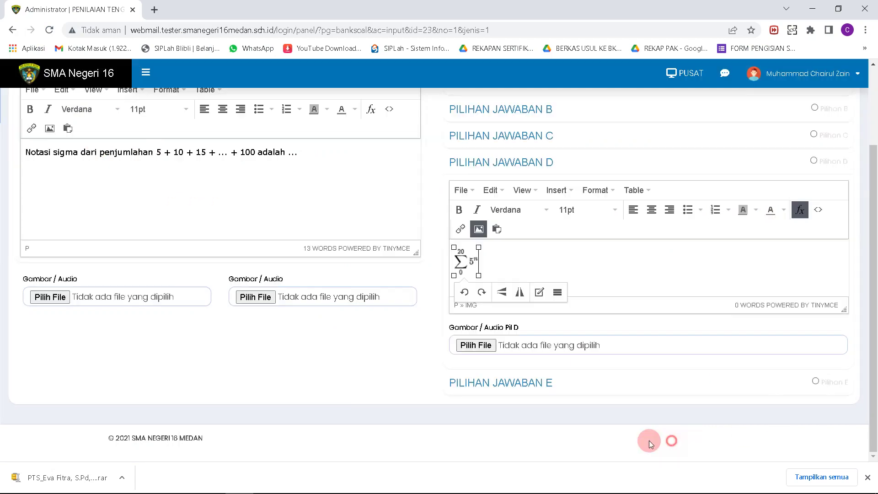
Step: Open the formula editor for Pilihan Jawaban E and paste the copied sum formula
click(476, 382)
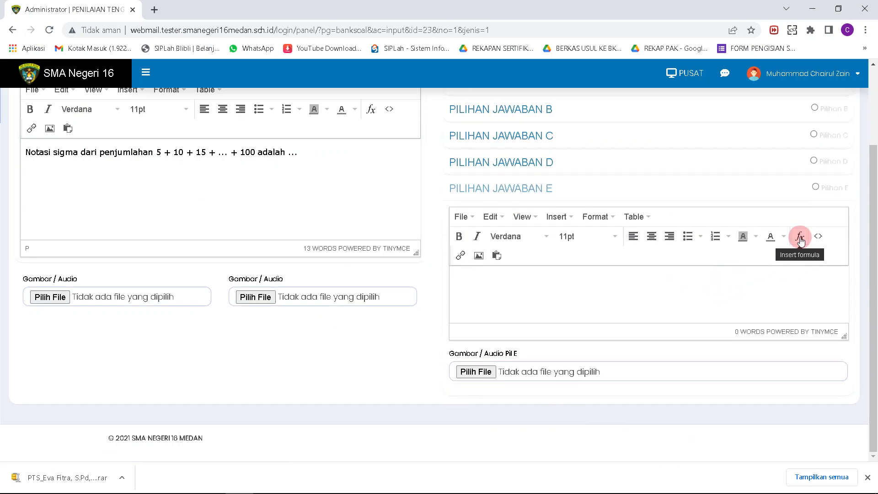
click(800, 240)
click(283, 169)
key(ctrl+v)
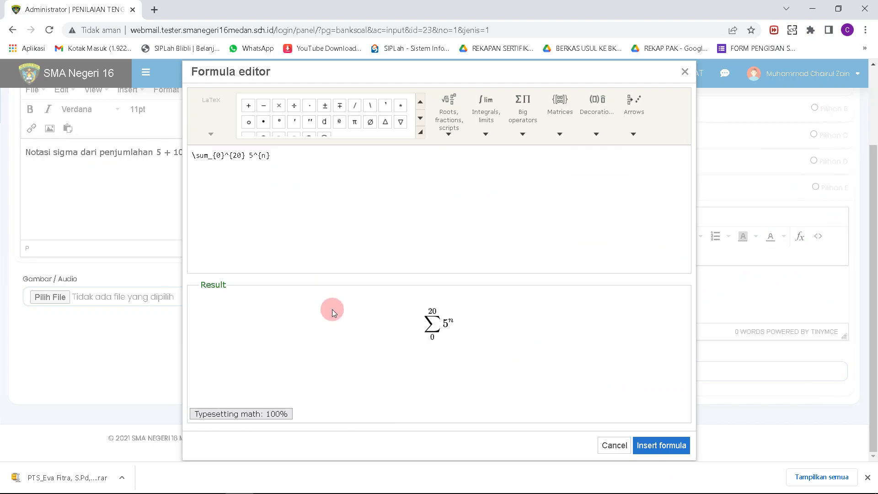
Step: Check option e in Word and set the lower limit of the pasted sum to 1
key(alt+Tab)
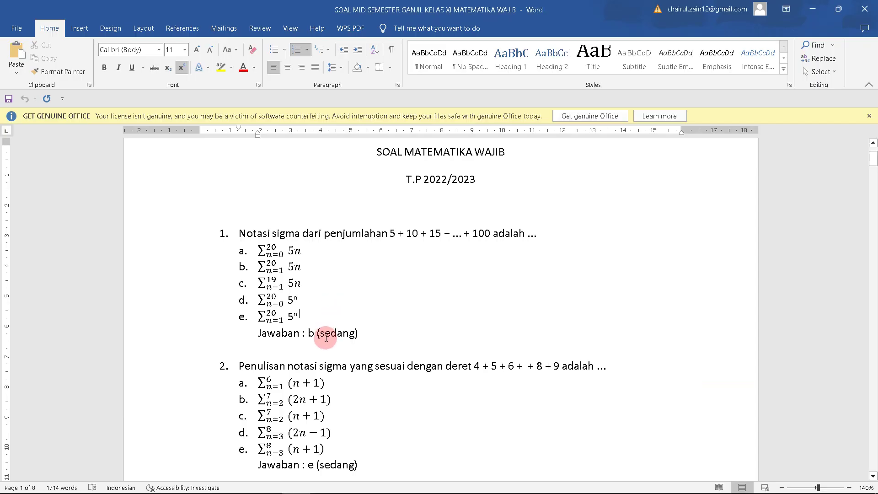
key(alt+Tab)
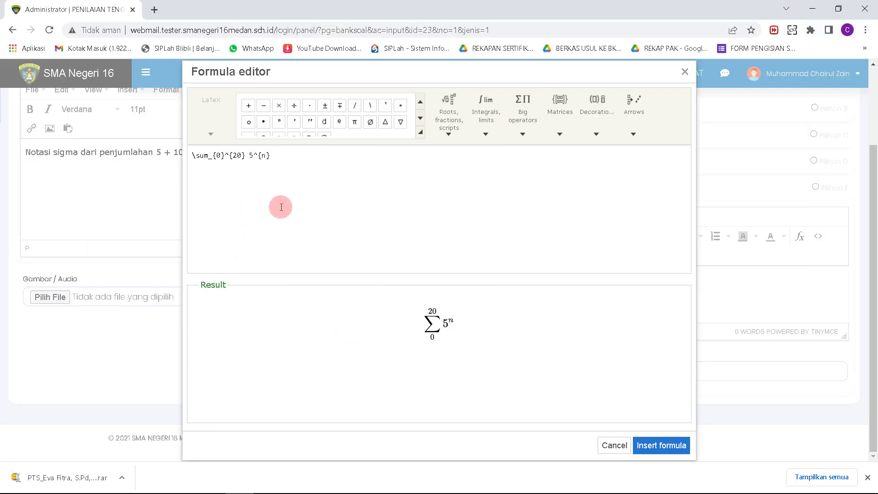
key(BackSpace)
text(1)
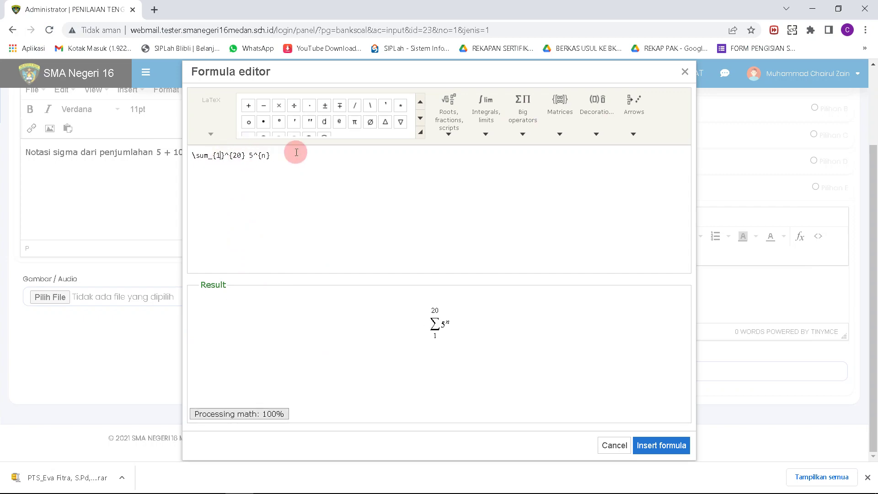
Step: Compare the formula with option e in Word and insert it into Pilihan Jawaban E
key(alt+Tab)
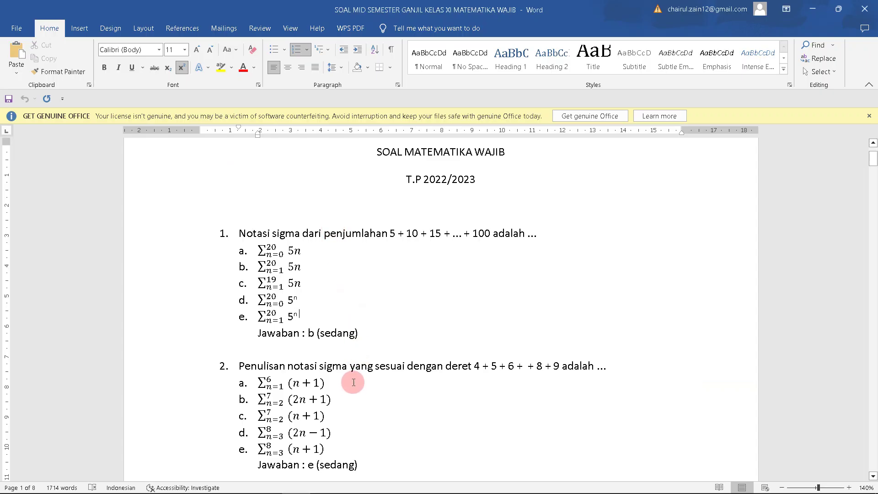
key(alt+Tab)
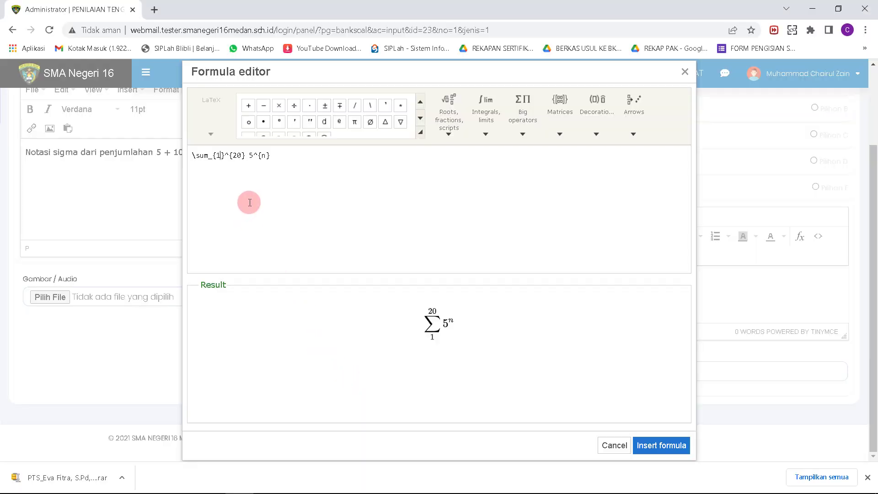
key(alt+Tab)
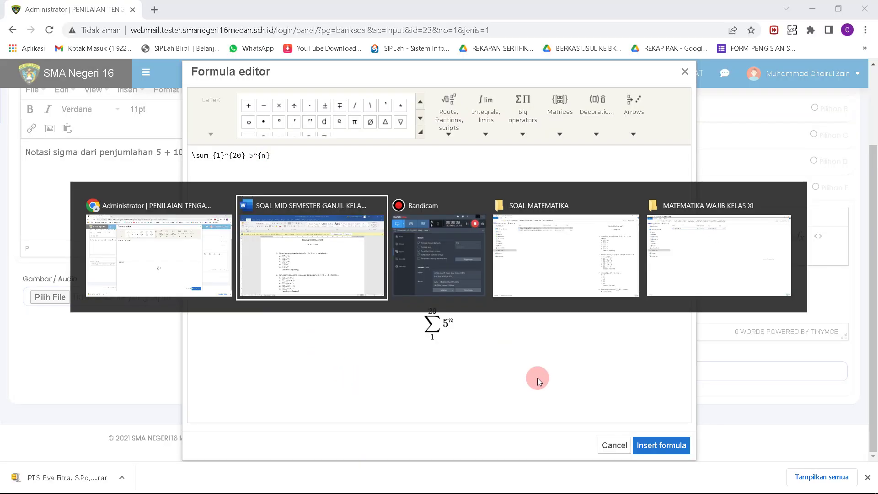
key(alt+Tab)
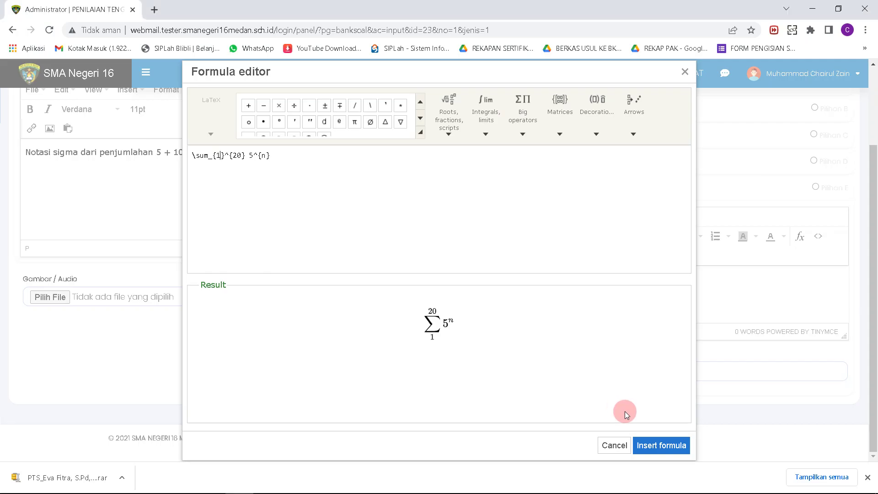
click(663, 444)
Step: Look up the answer key of question 1 in Word and mark Pilihan B as the correct answer
key(alt+Tab)
click(363, 333)
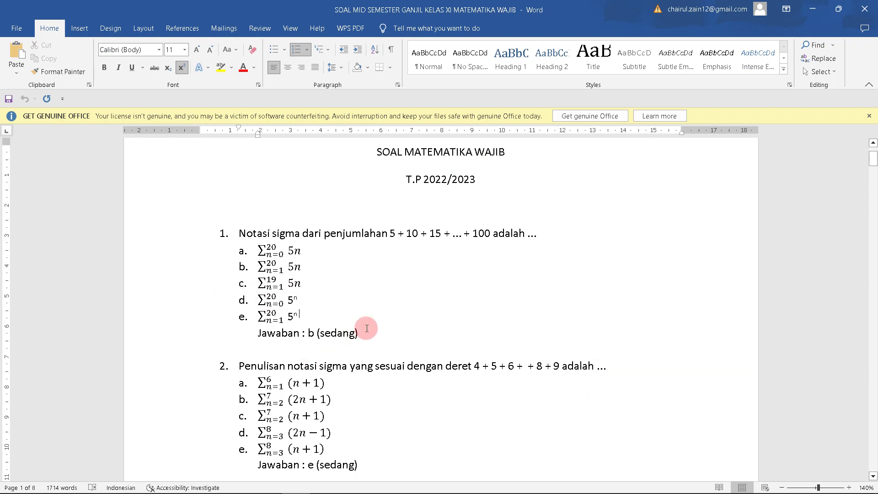
key(alt+Tab)
scroll(852, 225, up, 3)
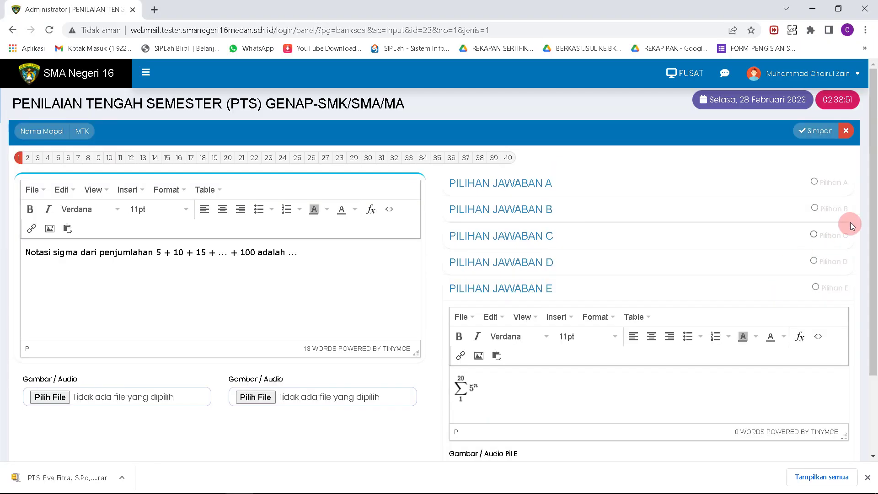
click(833, 208)
Step: Save question 1 and open question 2 of the question bank
click(805, 134)
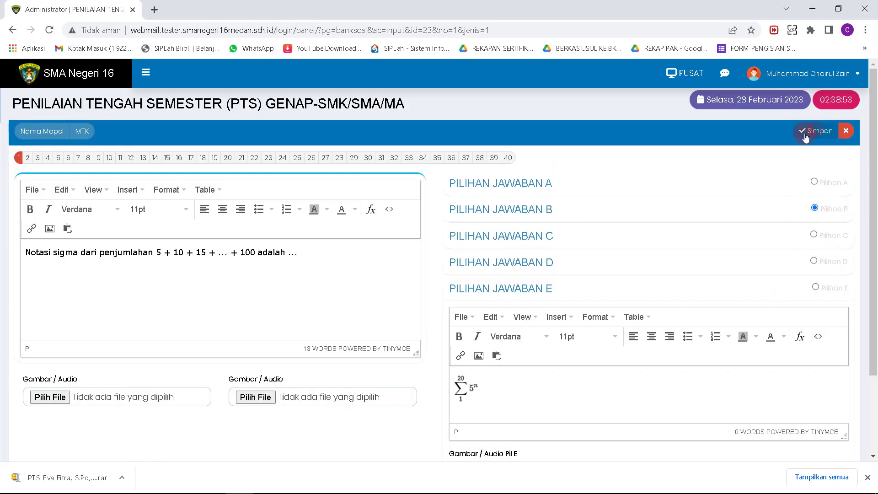
click(342, 271)
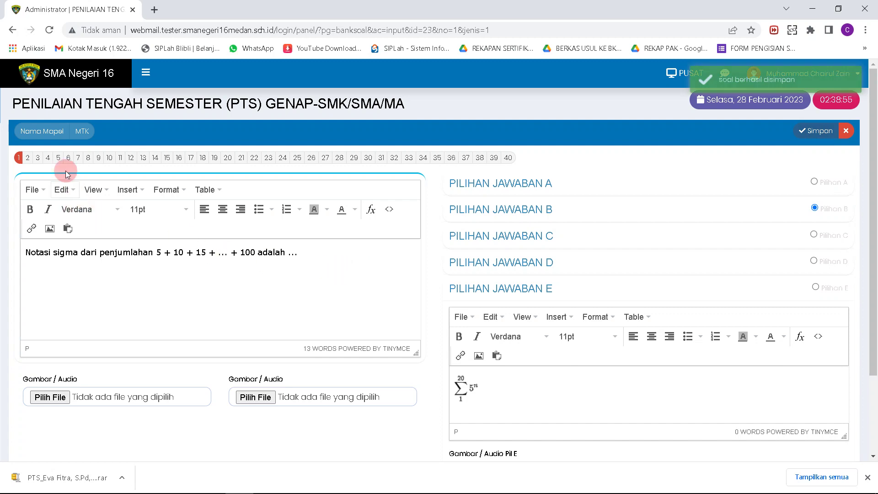
click(24, 160)
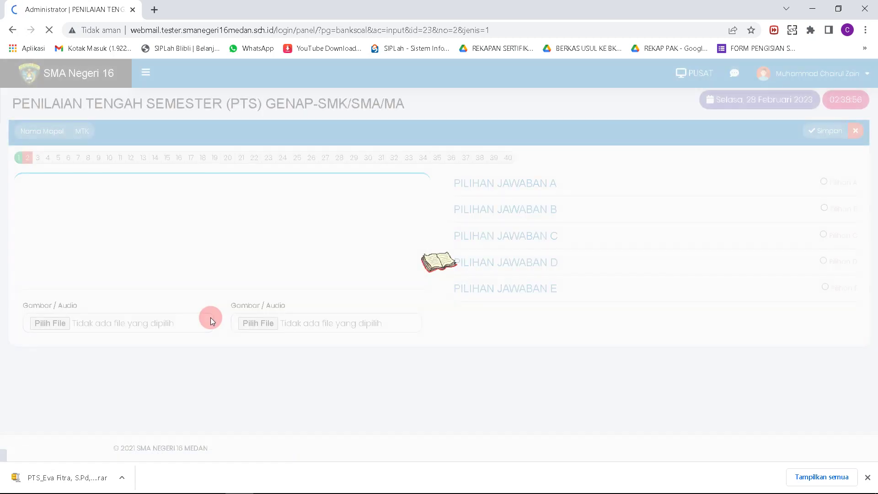
Step: Copy the text of question 2 from the Word document into the question field, without its list numbering
key(alt+Tab)
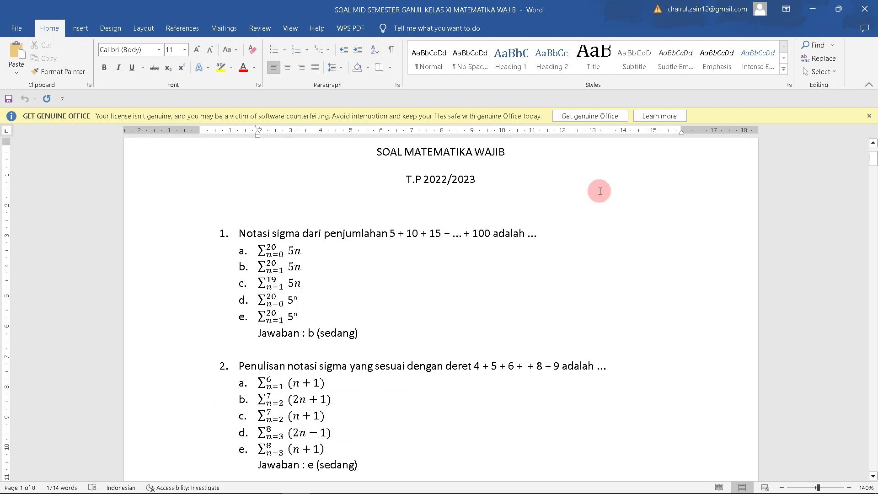
scroll(530, 336, down, 5)
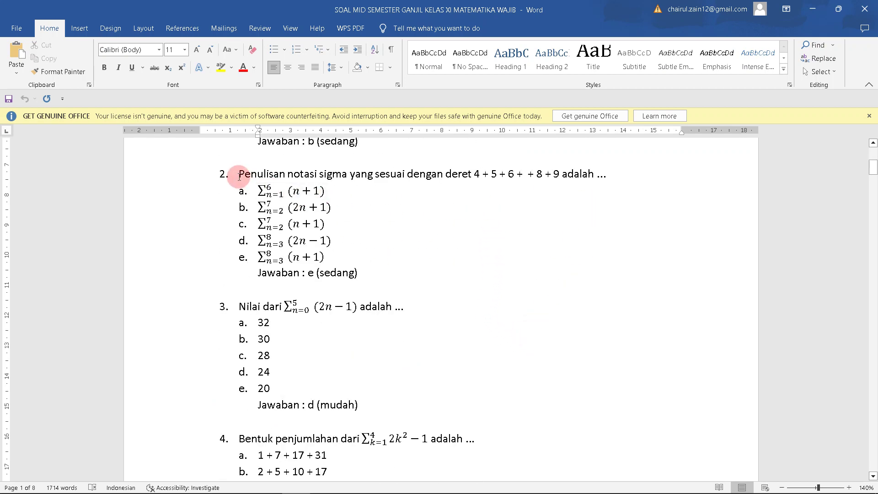
drag(238, 170, 610, 174)
key(ctrl+c)
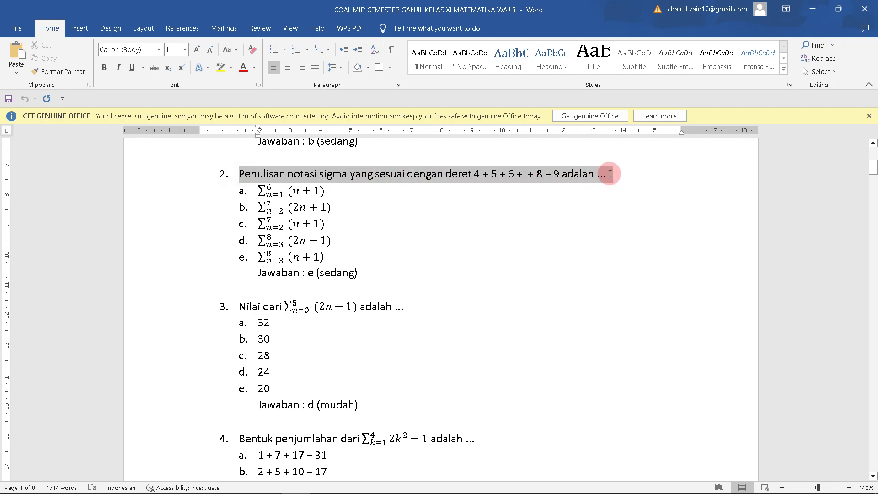
key(alt+Tab)
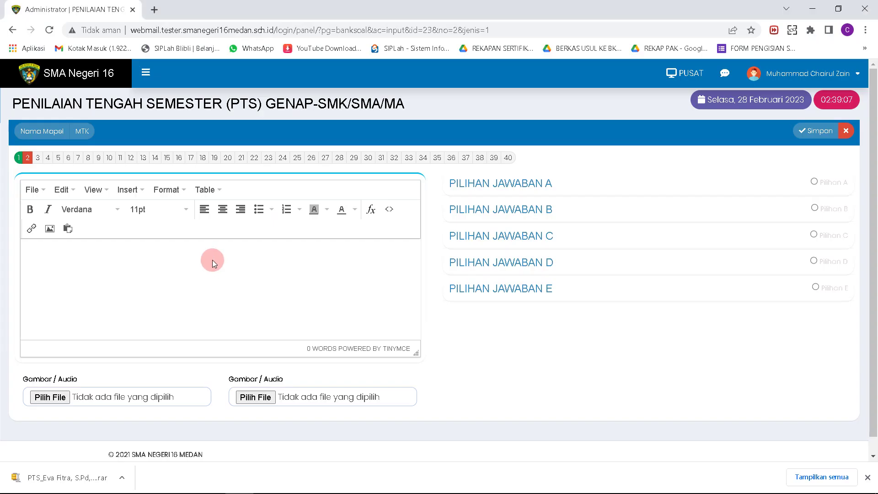
key(ctrl+v)
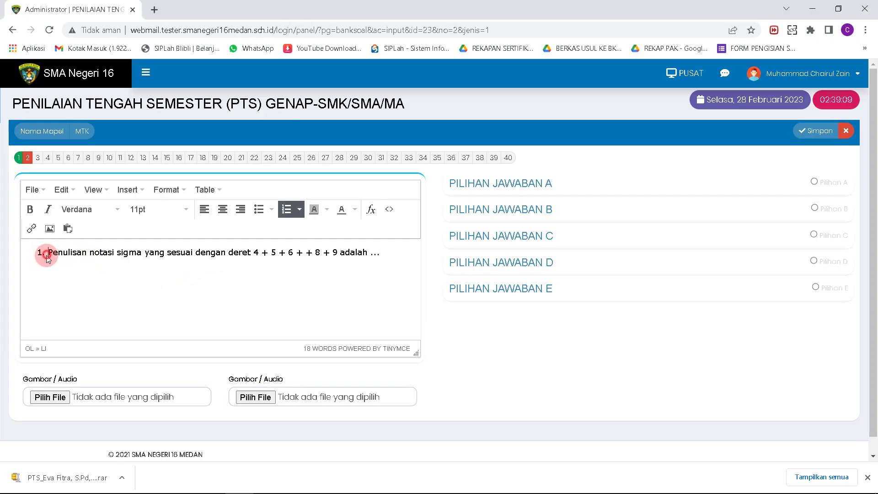
key(ctrl+z)
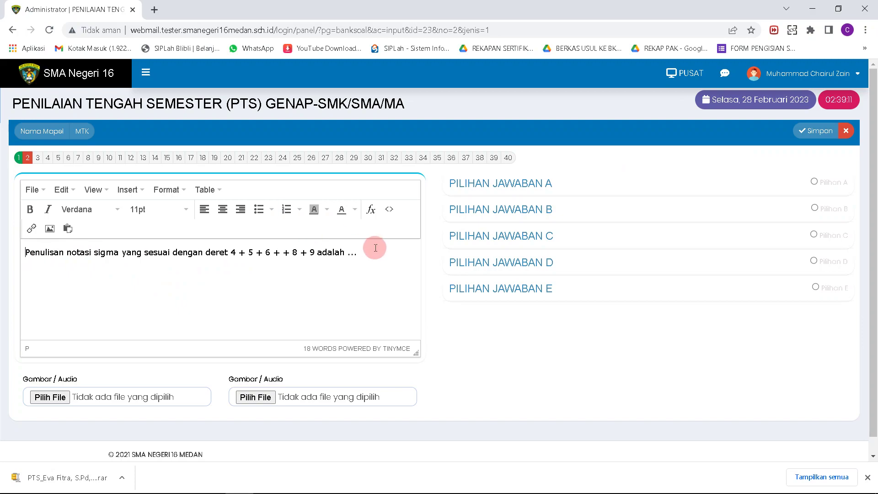
Step: Check option a of question 2 in Word and add a sum with lower and upper limits in the formula editor of Pilihan Jawaban A
key(alt+Tab)
click(258, 191)
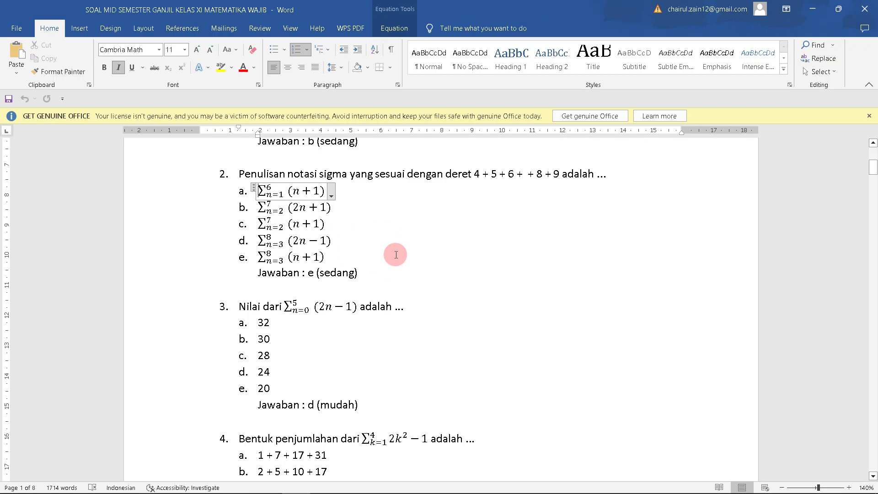
key(alt+Tab)
click(501, 183)
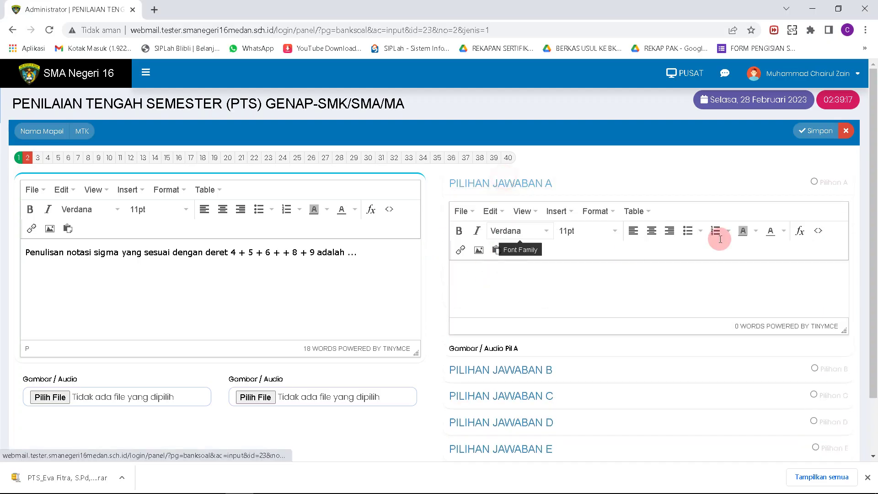
click(800, 231)
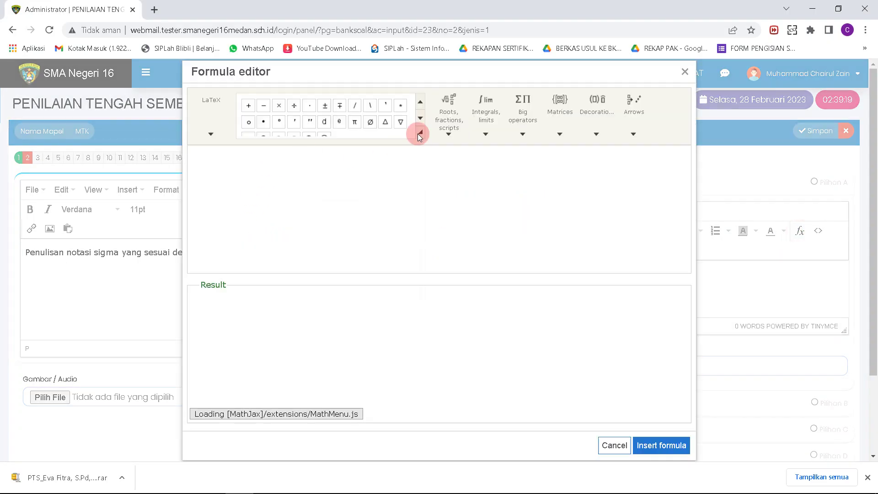
click(518, 119)
click(556, 173)
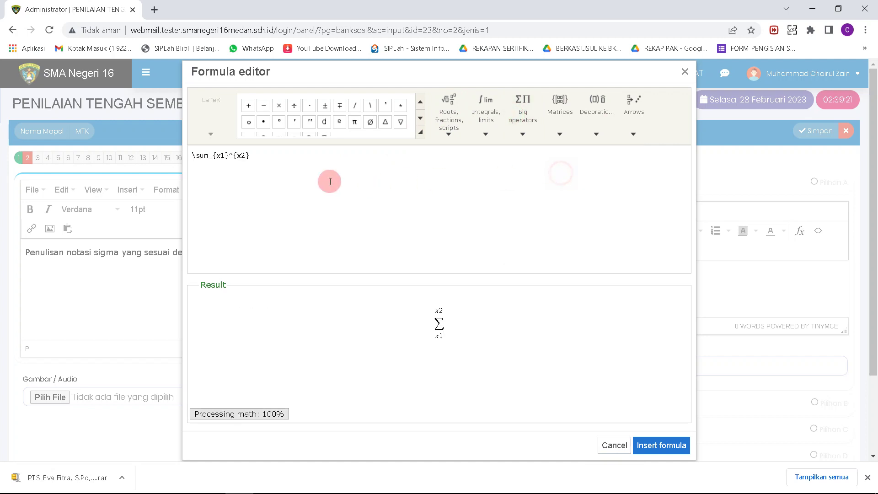
Step: Set the sum's lower limit to 1 and upper limit to 6, and add the term (n+1)
click(220, 157)
key(BackSpace)
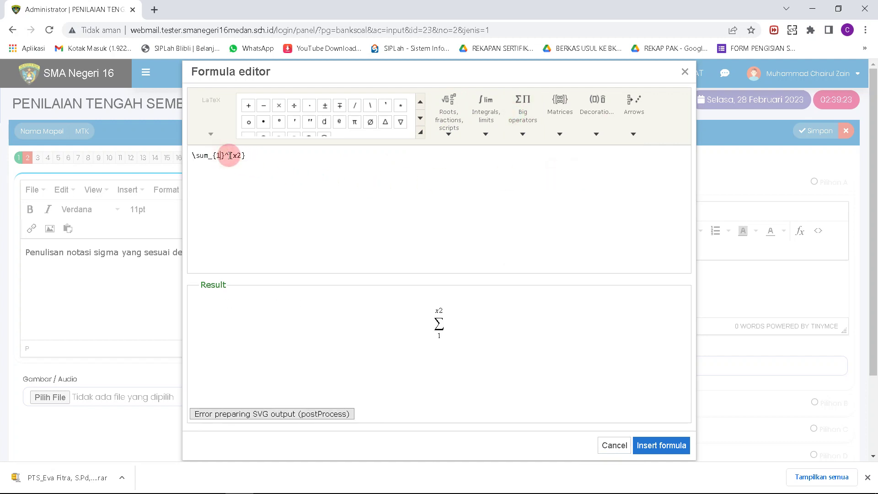
key(BackSpace)
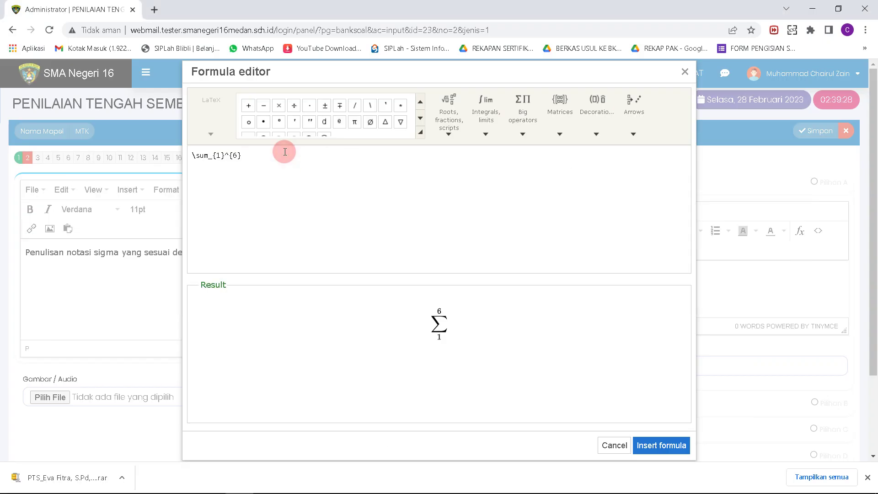
text(()
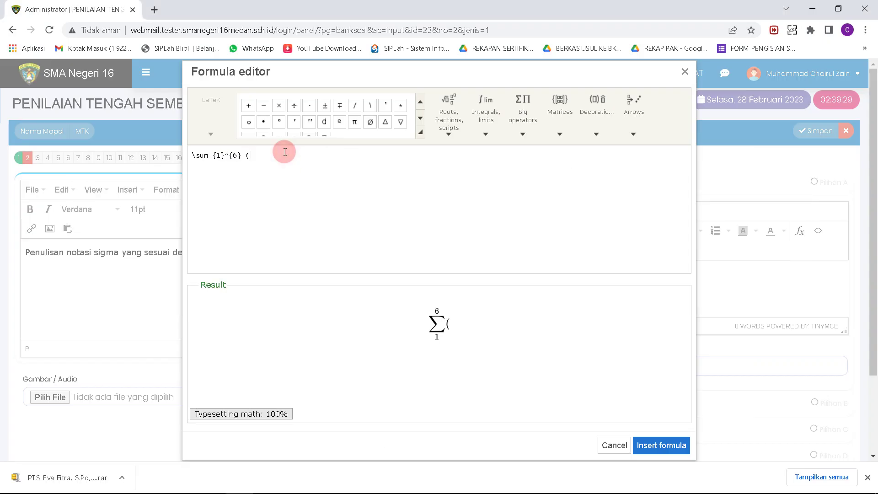
text(n+1)
text())
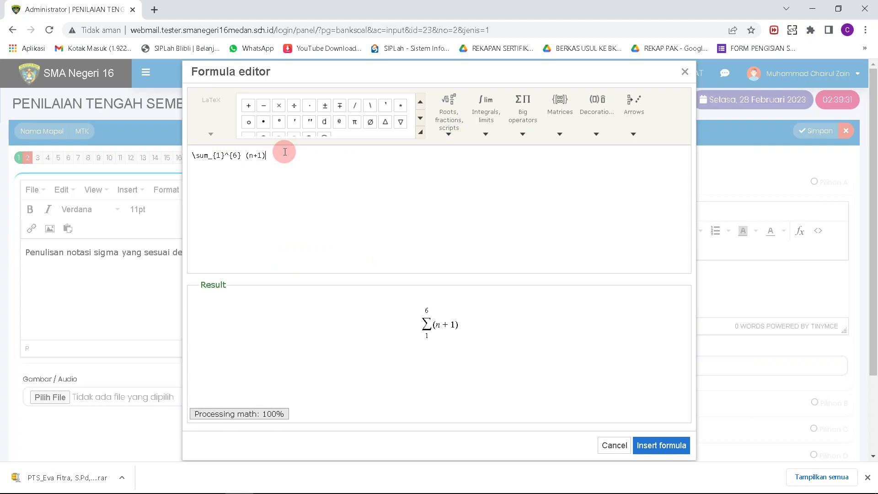
Step: Compare the formula with option a in Word and complete the lower limit as n=1
key(alt+Tab)
click(297, 208)
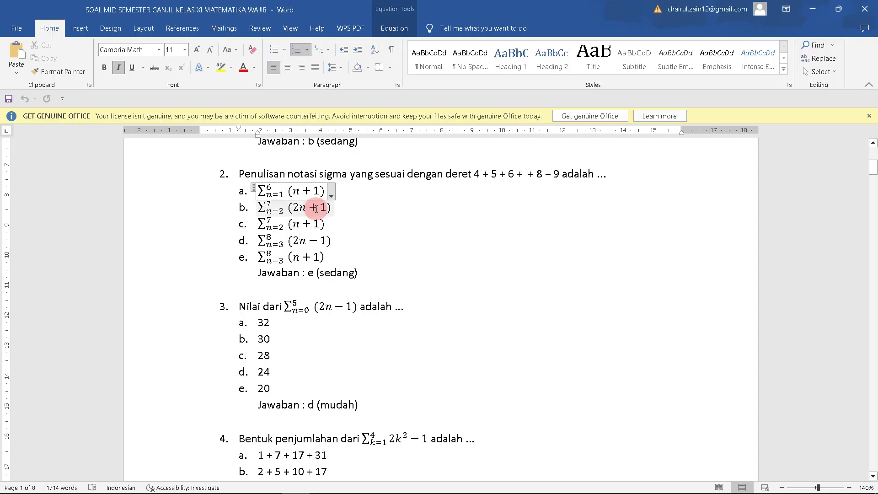
key(alt+Tab)
click(216, 158)
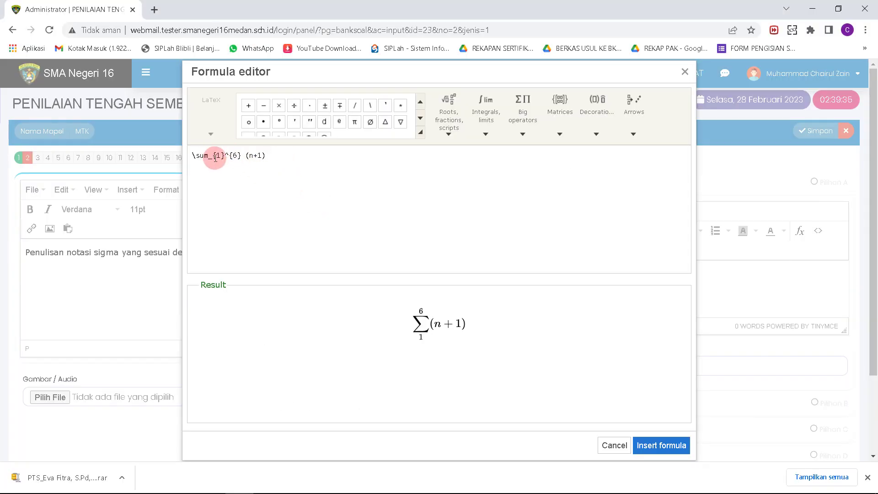
click(375, 190)
text(n=)
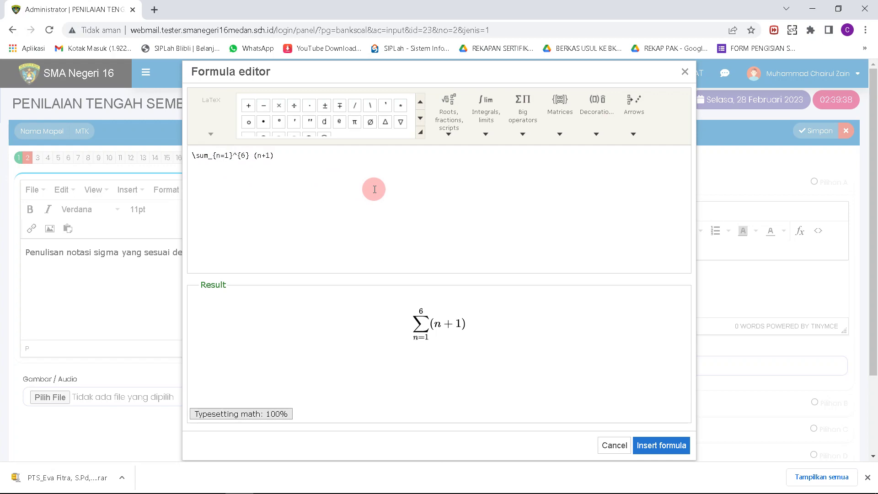
key(alt+Tab)
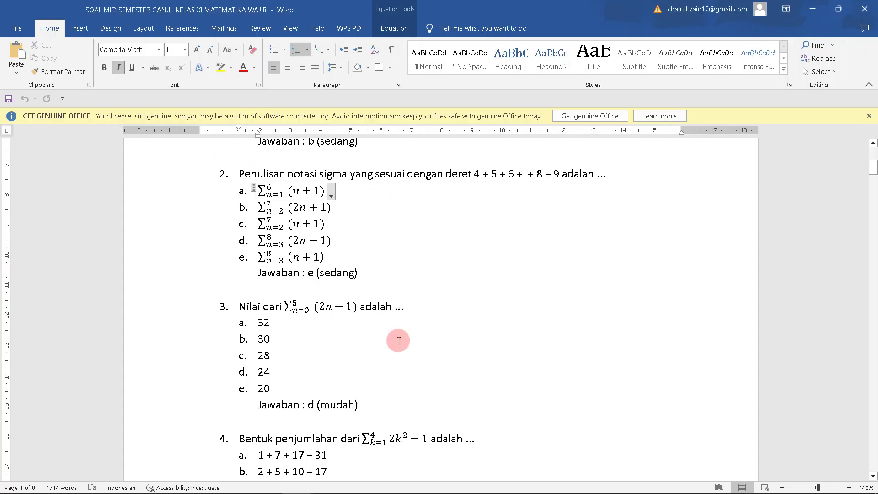
key(alt+Tab)
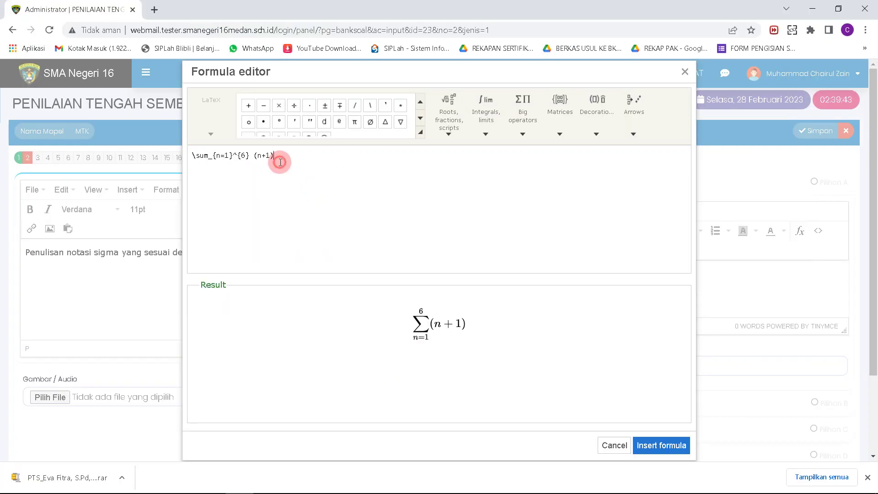
Step: Copy the formula code \sum_{n=1}^{6} (n+1) for reuse and insert the formula into Pilihan Jawaban A
drag(275, 156, 118, 148)
key(ctrl+c)
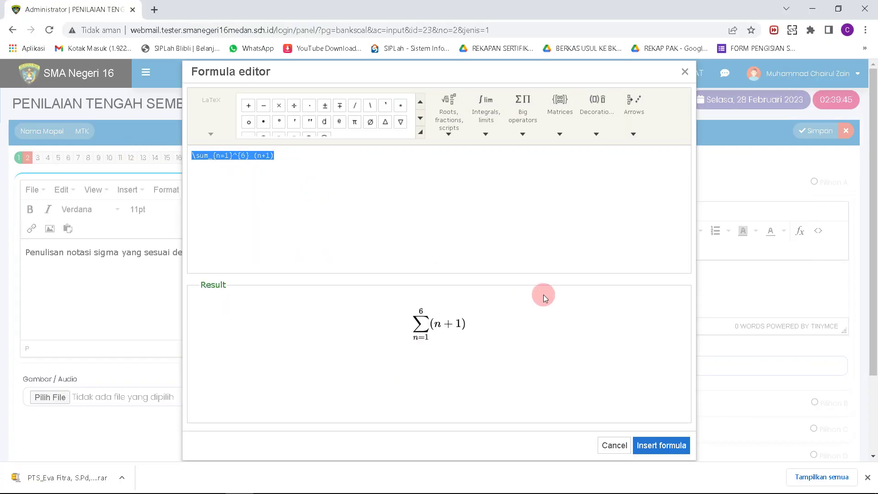
key(alt+Tab)
key(ctrl+v)
key(alt+Tab)
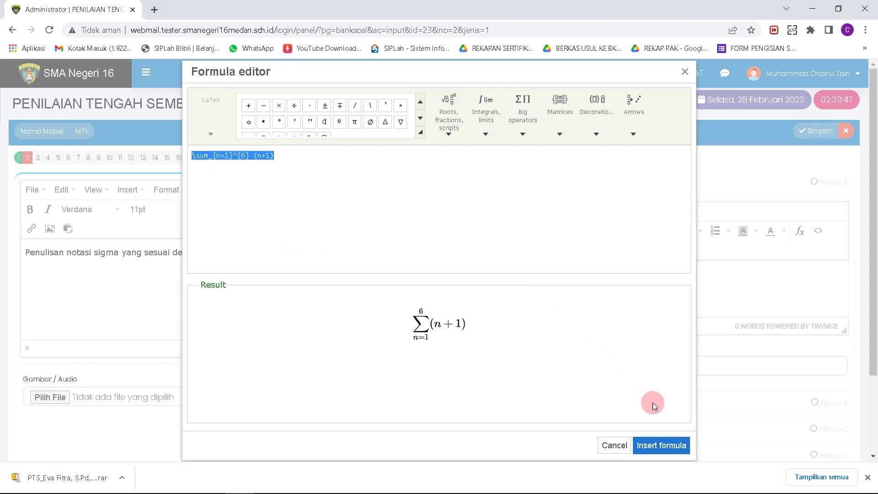
click(657, 446)
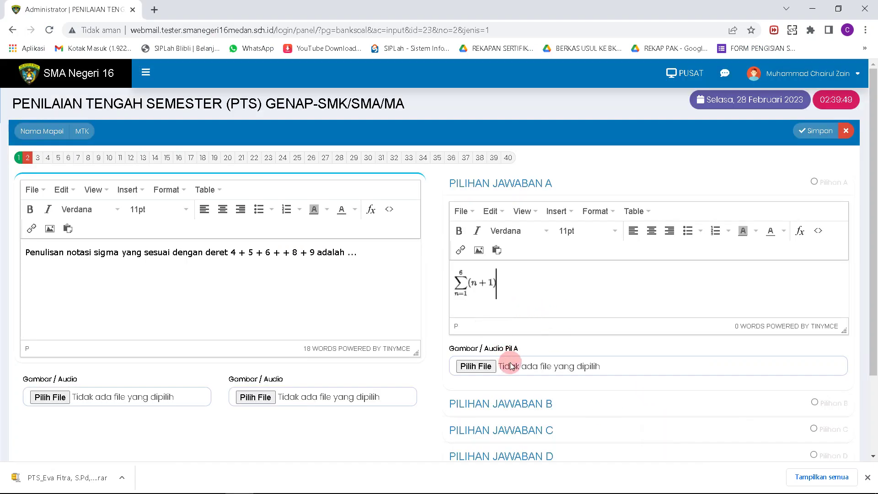
Step: Paste the copied sum into the formula editor of Pilihan Jawaban B, check option b in Word and set the lower limit to n=2
click(506, 404)
scroll(777, 225, down, 1)
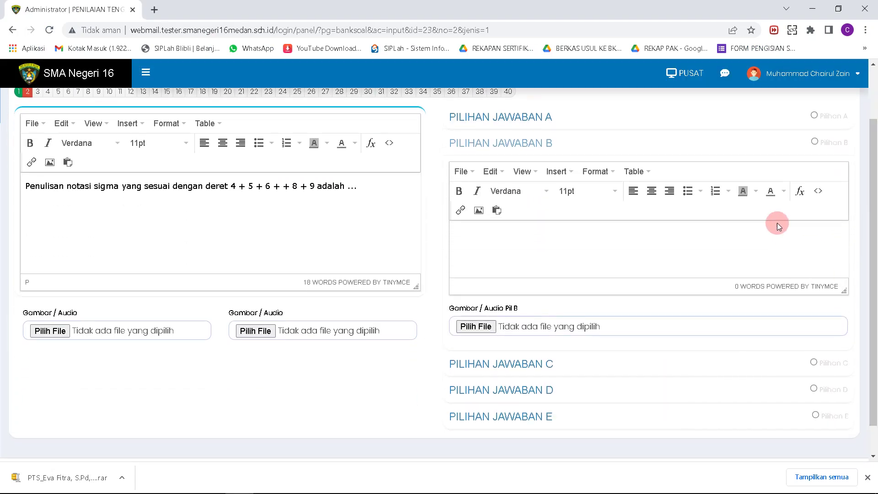
click(799, 191)
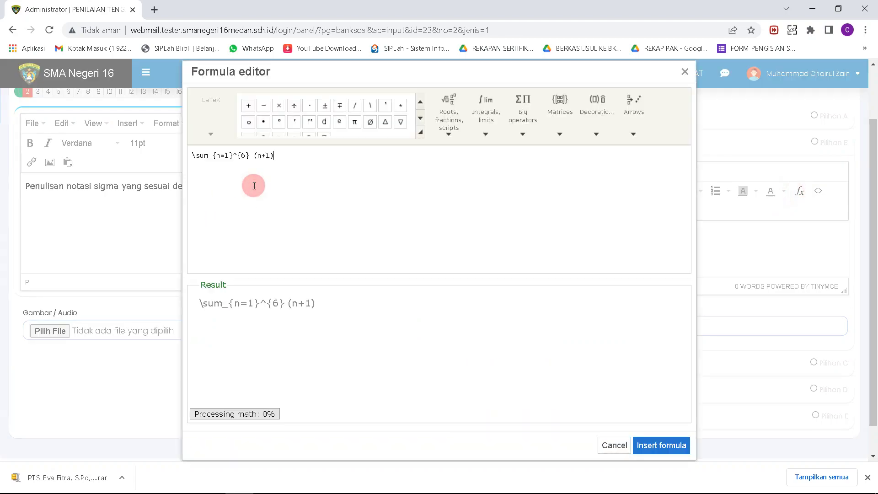
key(alt+Tab)
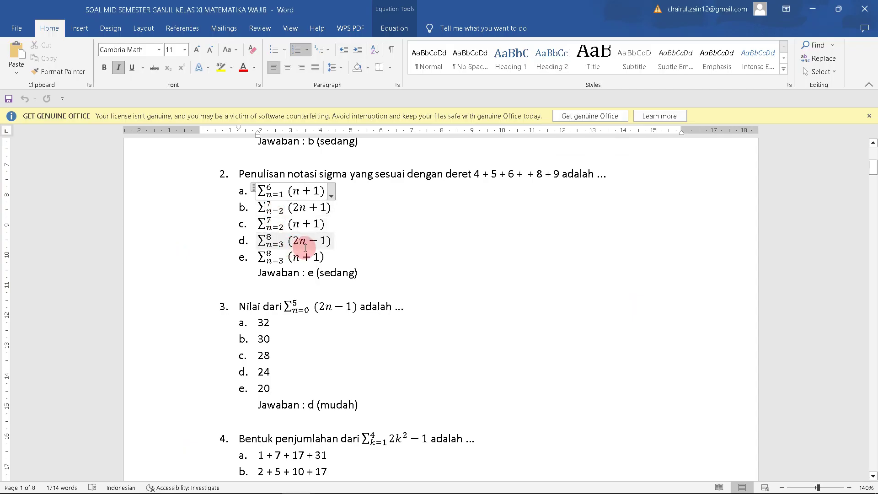
key(alt+Tab)
click(229, 156)
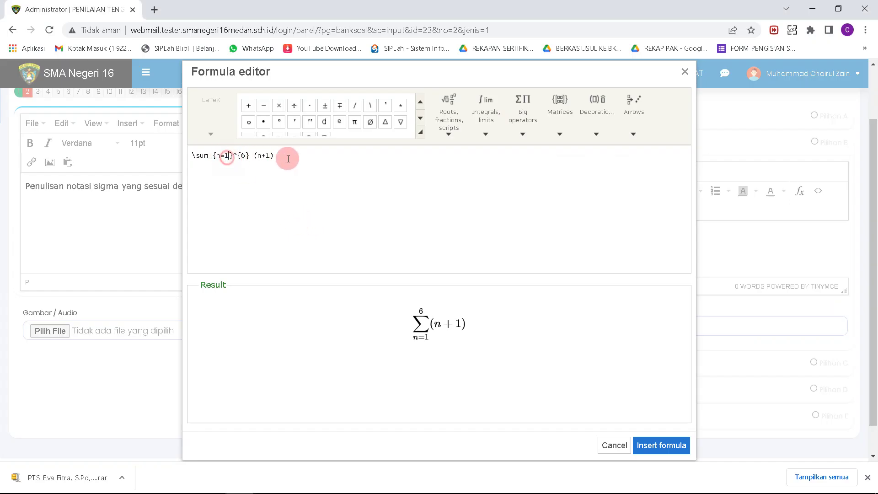
key(BackSpace)
text(2)
Step: Set the upper limit to 7 and the term to (2n+1) as in Word's option b, and insert the formula into Pilihan Jawaban B
key(Right)
key(Right)
key(Right)
key(Right)
key(BackSpace)
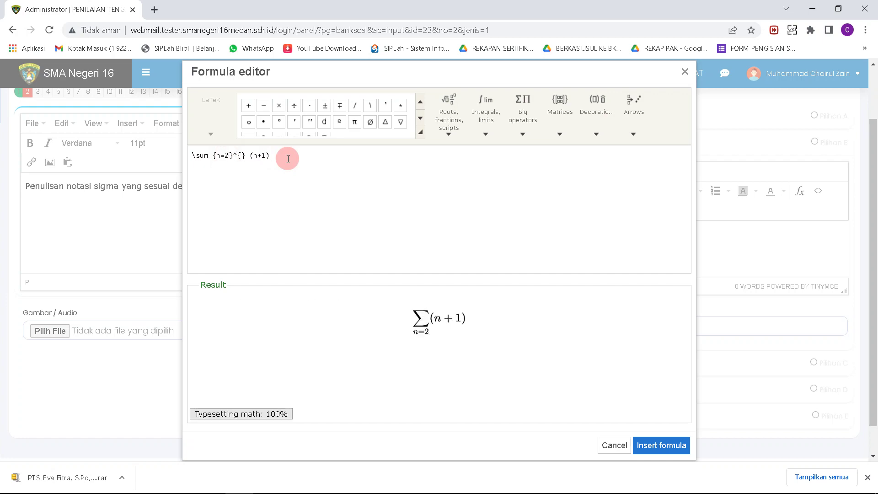
key(alt+Tab)
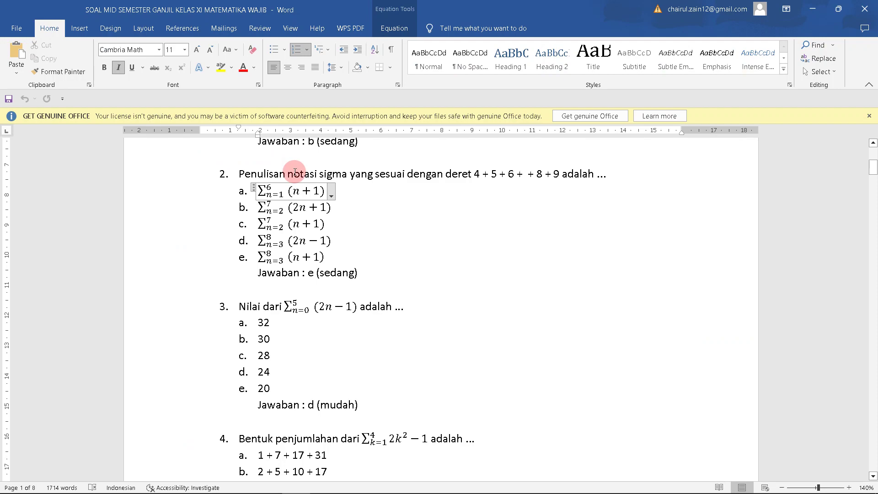
key(alt+Tab)
text(7}()
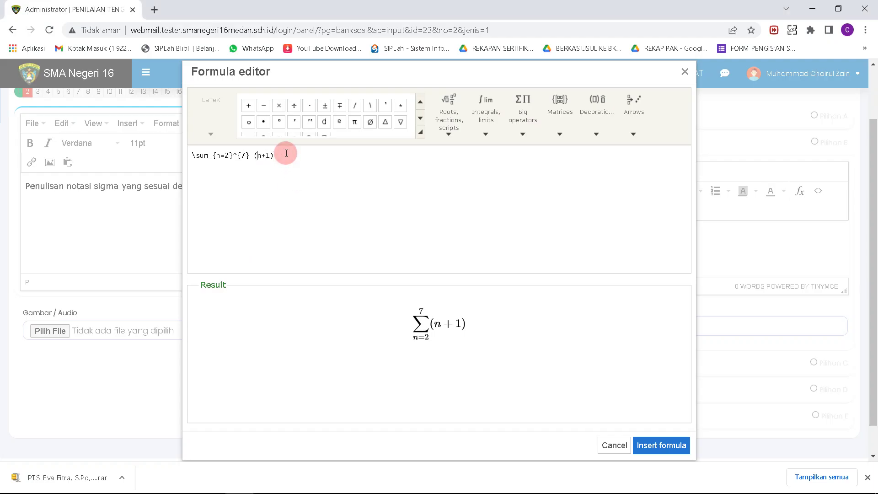
text(2)
click(662, 445)
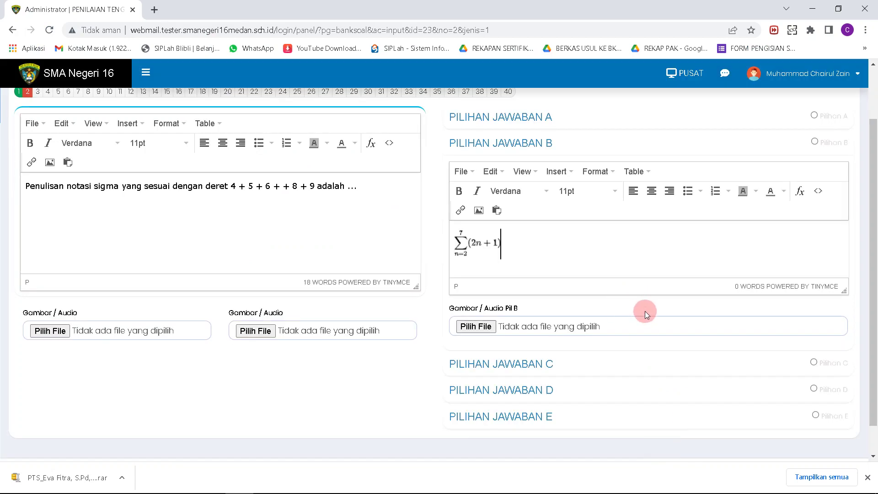
Step: Paste the copied sum into the formula editor of Pilihan Jawaban C, check option c in Word and set the lower limit to n=2
click(513, 364)
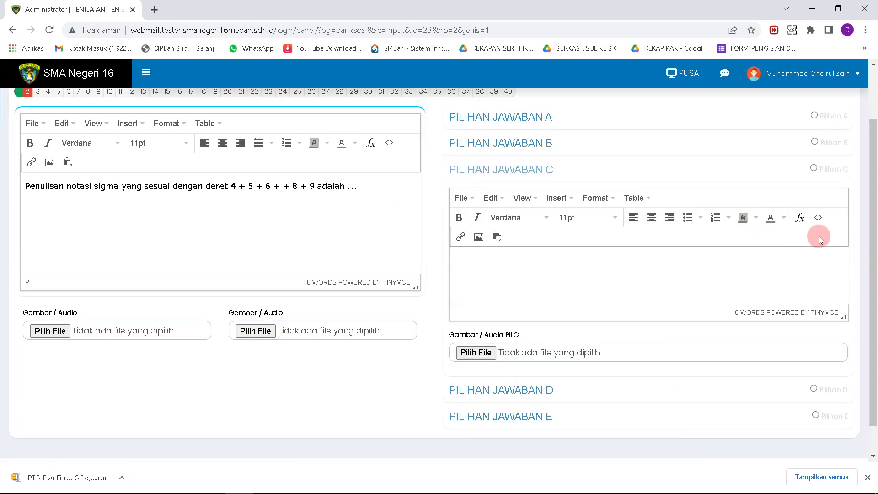
click(800, 218)
key(ctrl+v)
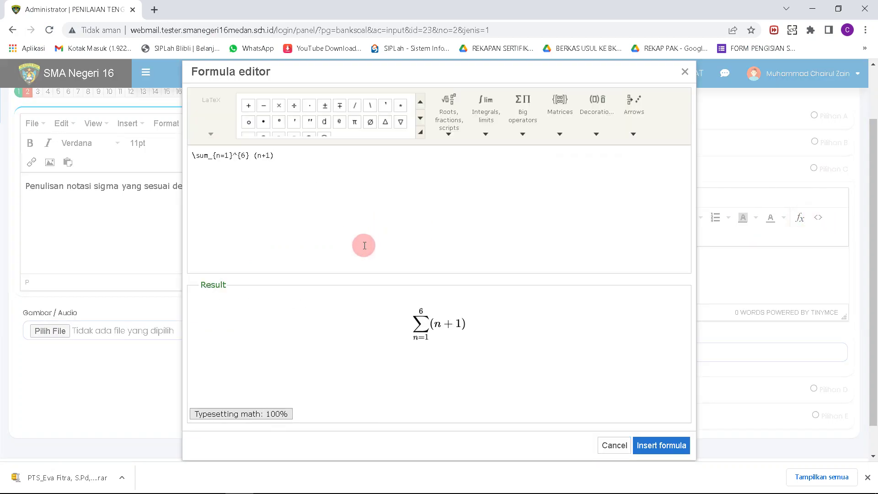
key(alt+Tab)
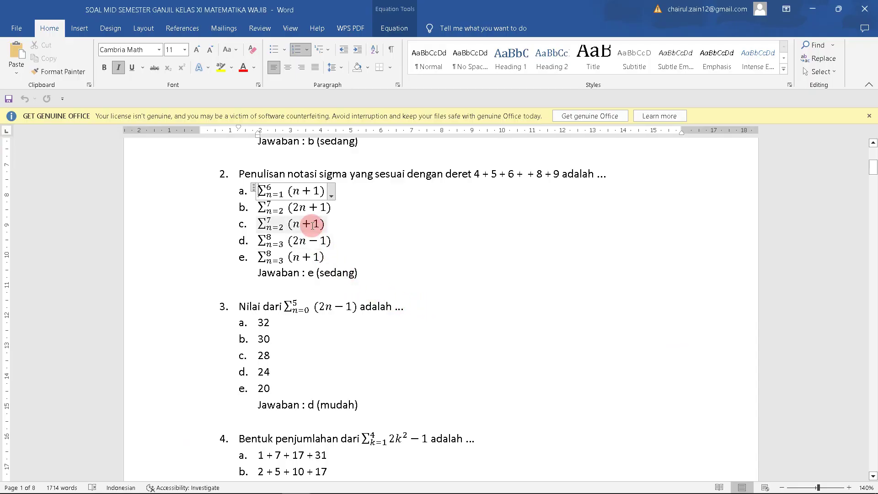
key(alt+Tab)
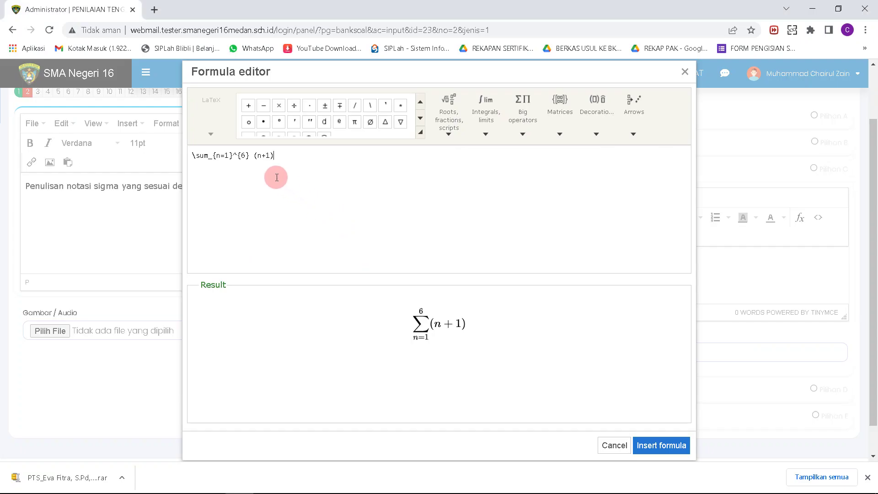
click(225, 156)
key(BackSpace)
text(2)
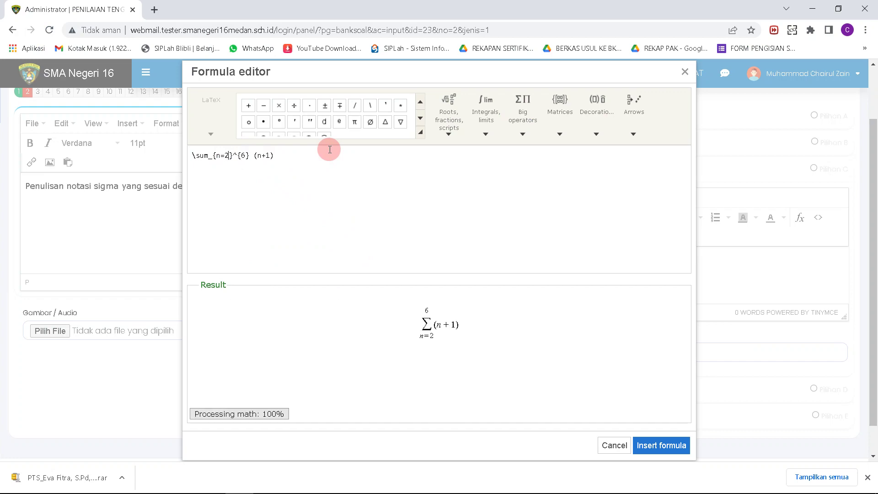
Step: Set the sum's upper limit to 7, check option c in Word and insert the formula into Pilihan Jawaban C
key(Right)
key(Right)
key(Right)
key(Right)
key(BackSpace)
text(7)
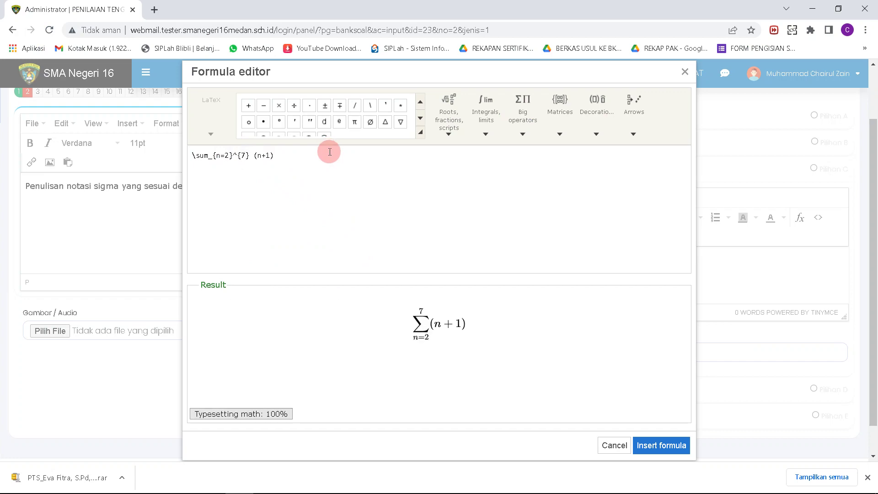
key(alt+Tab)
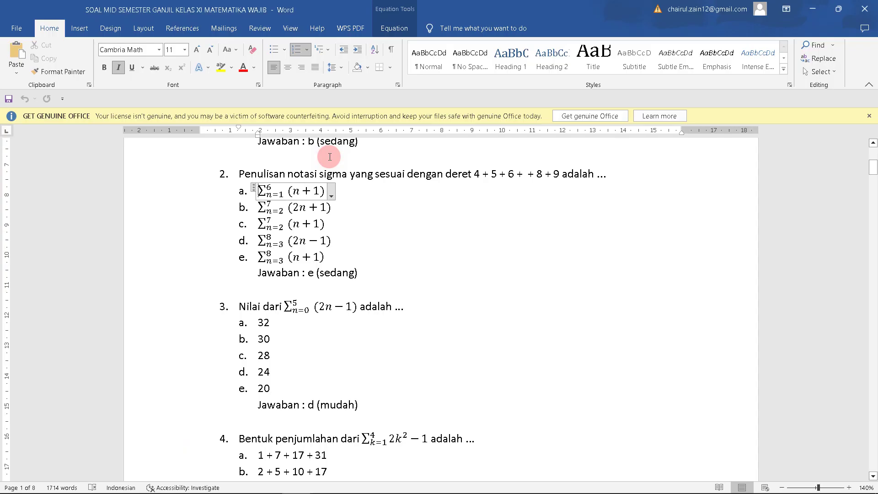
key(alt+Tab)
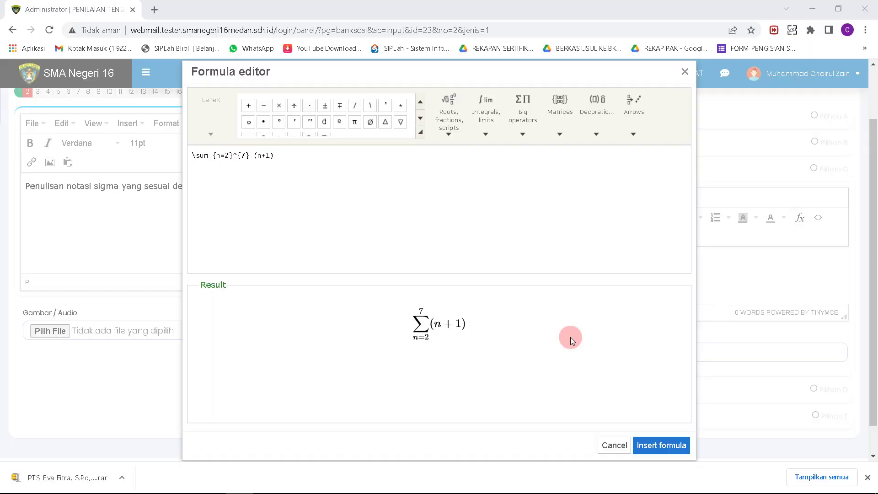
click(661, 445)
Step: Paste the copied sum \sum_{n=1}^{6} (n+1) into the formula editor of Pilihan Jawaban D and check option d in Word
scroll(872, 294, down, 1)
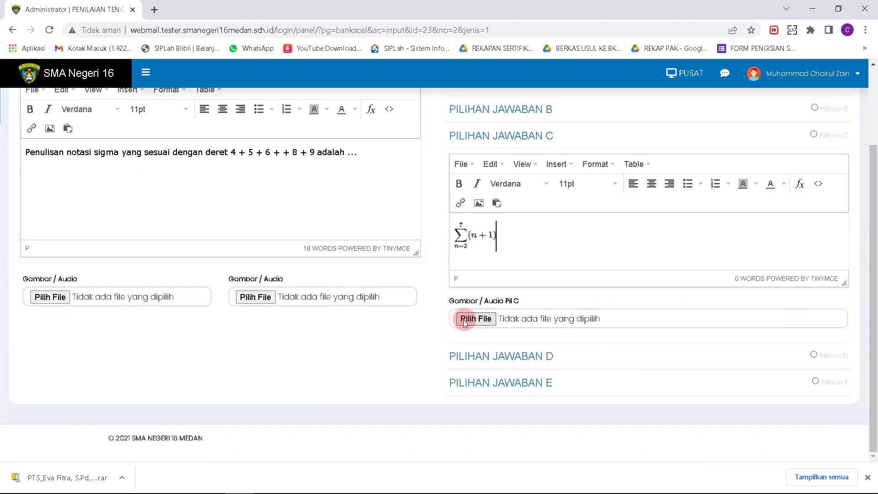
click(479, 358)
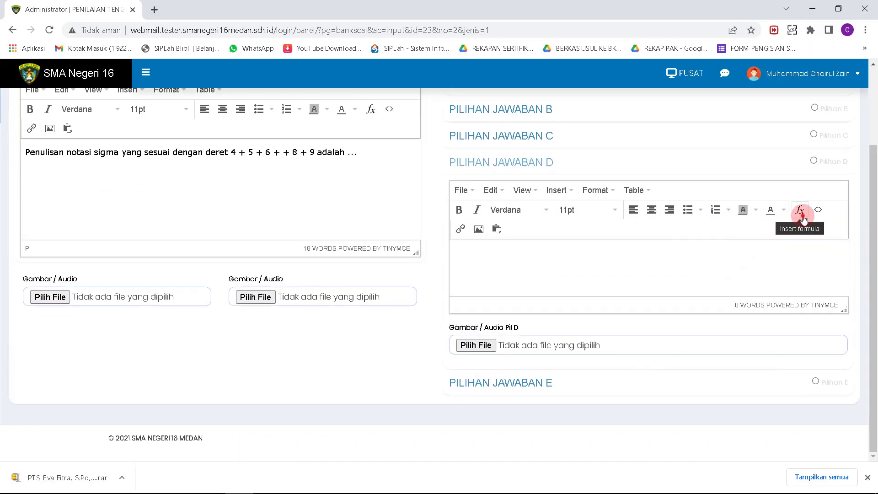
click(799, 211)
text(\sum_{n=1}^{6} (n+1))
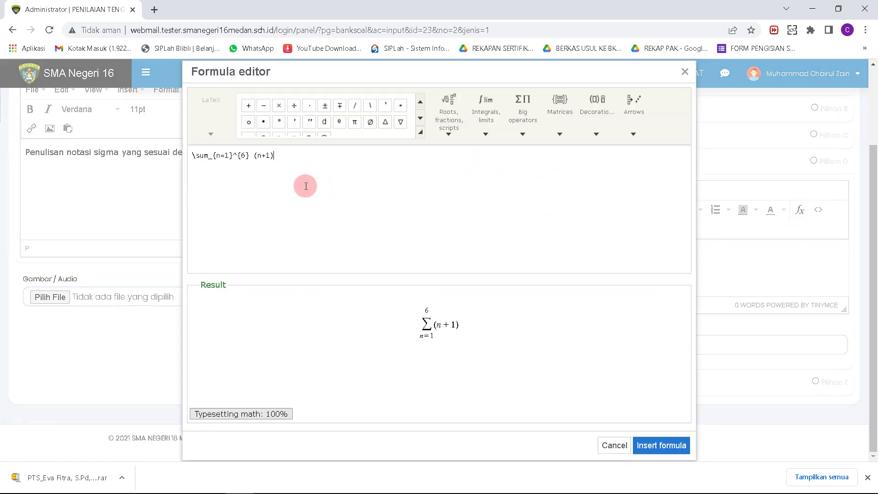
key(alt+Tab)
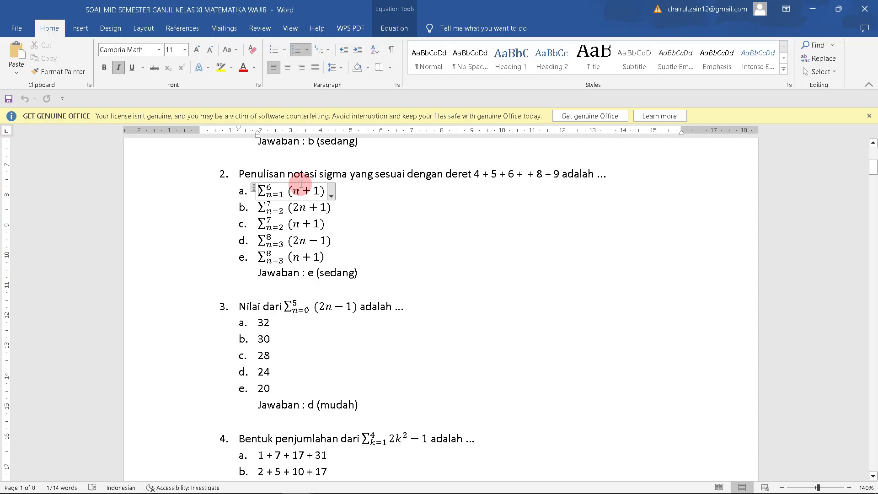
click(277, 240)
key(alt+Tab)
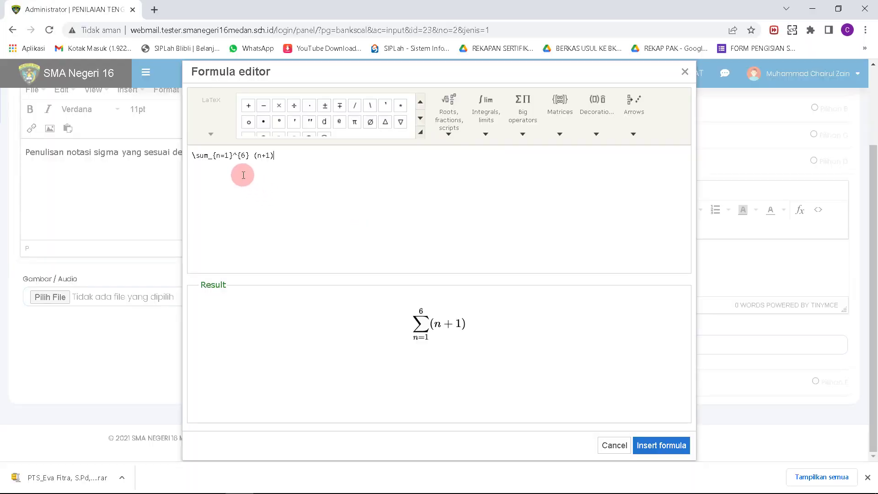
Step: Set the lower limit of the Pilihan Jawaban D sum to n=3 and its upper limit to 8
click(225, 155)
key(BackSpace)
text(3)
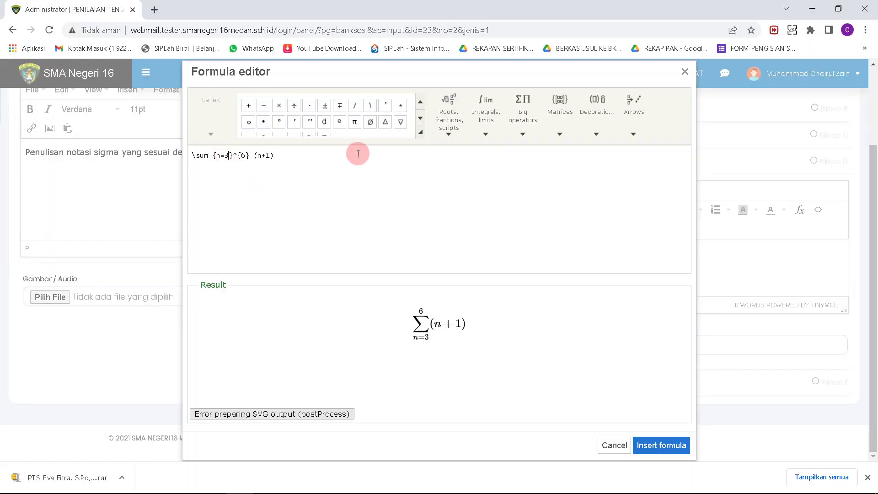
key(Delete)
text(8)
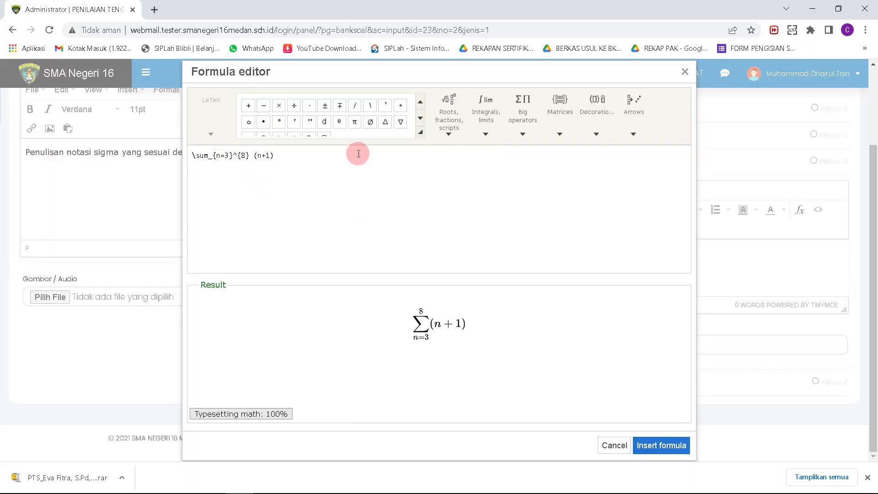
Step: Compare with Word's option d, set the term to (2n-1) and insert the formula into Pilihan Jawaban D
key(alt+Tab)
key(alt+Tab)
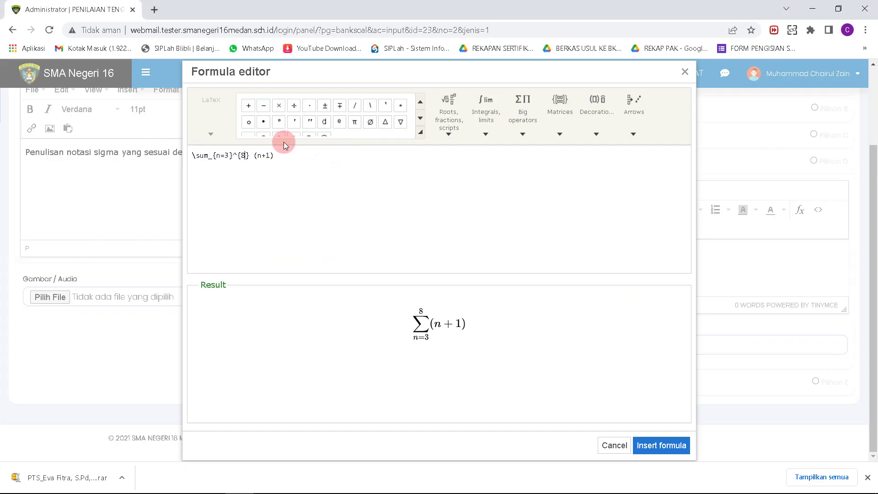
click(254, 156)
text(2)
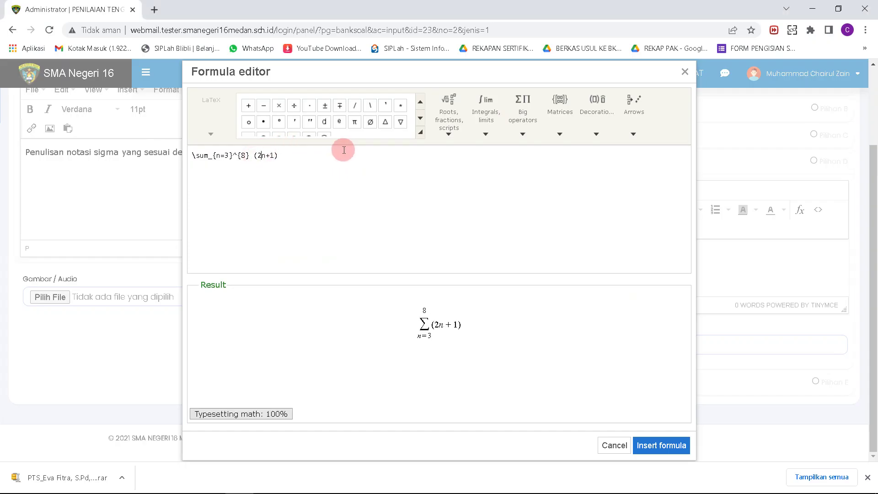
key(BackSpace)
text(-)
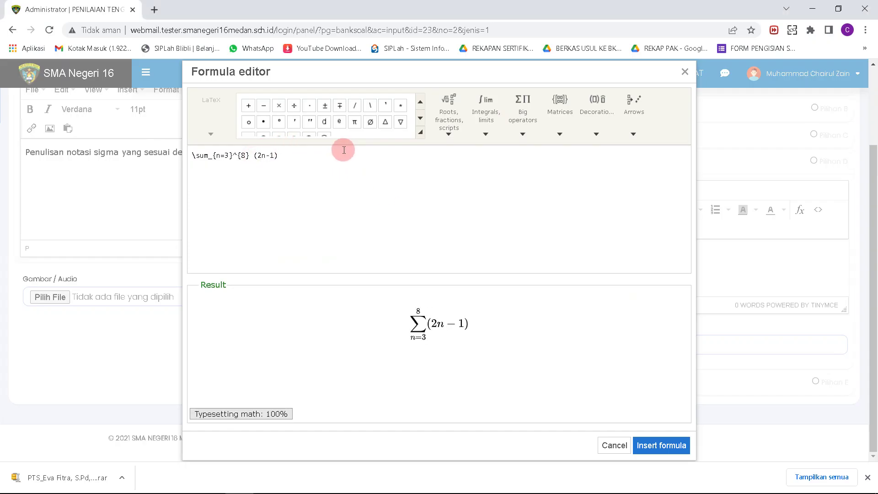
click(673, 443)
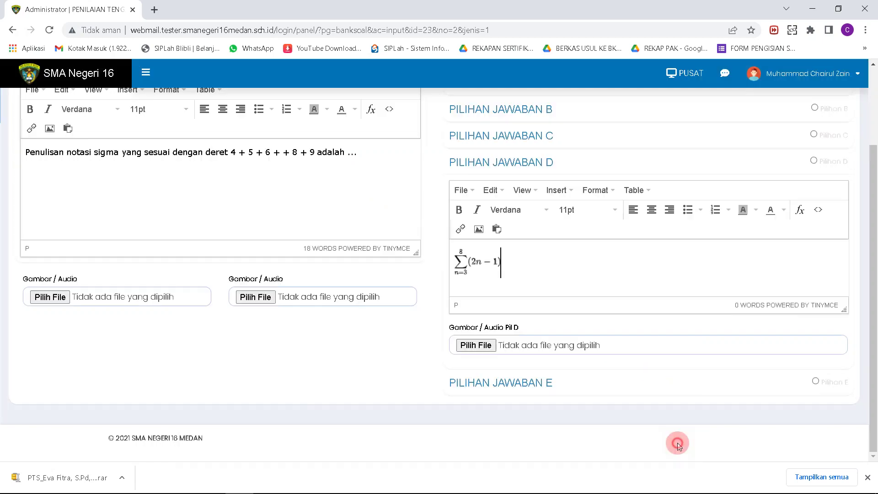
Step: Check option e in Word and paste the copied sum \sum_{n=1}^{6} (n+1) into the formula editor of Pilihan Jawaban E
click(490, 383)
key(alt+Tab)
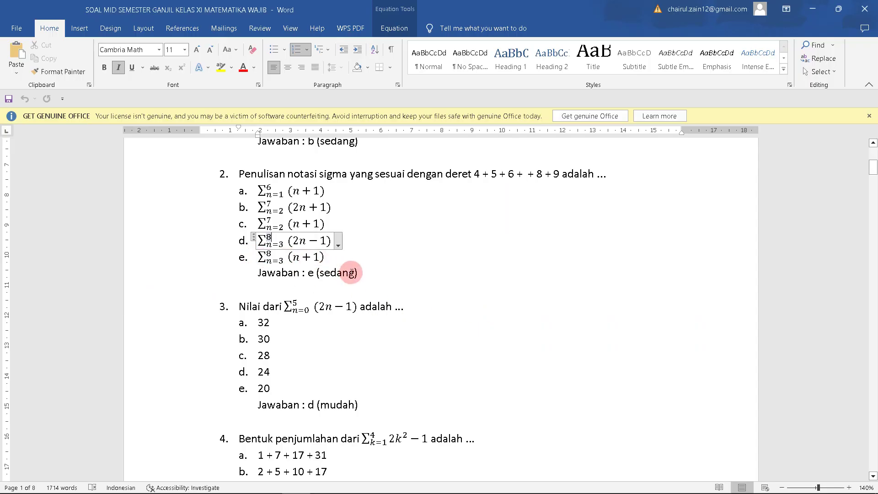
key(alt+Tab)
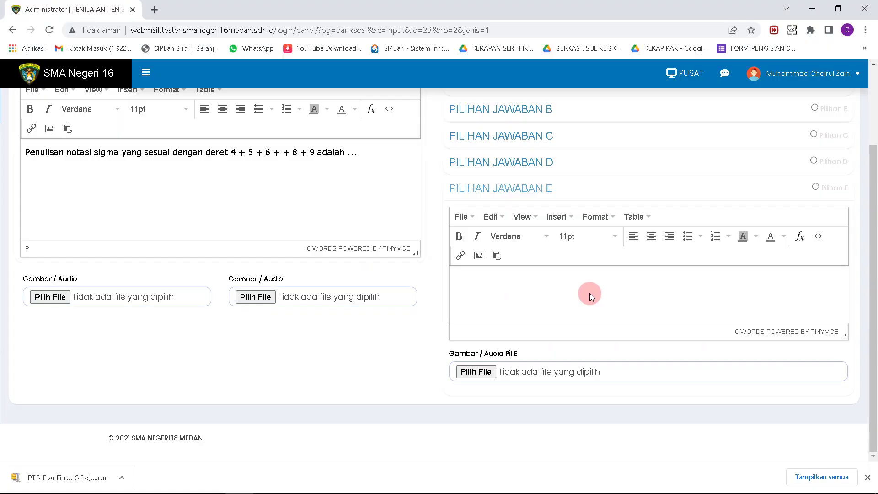
click(799, 237)
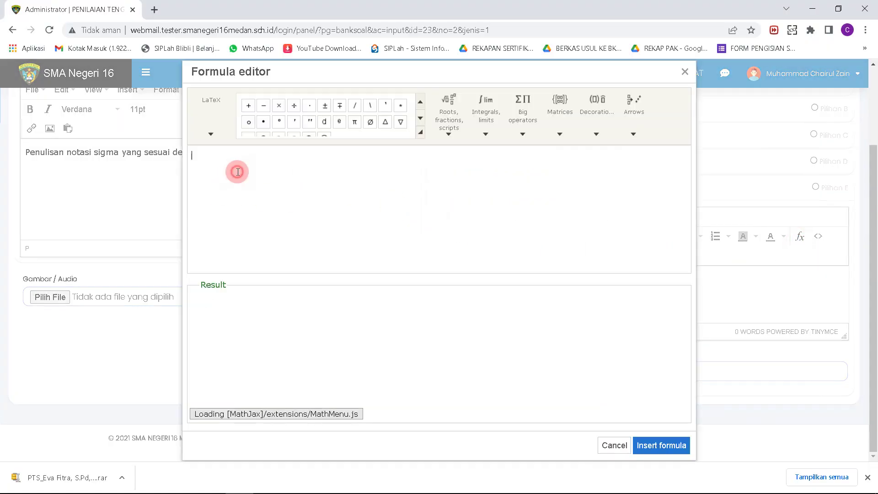
click(237, 171)
text(\sum_{n=1}^{6} (n+1))
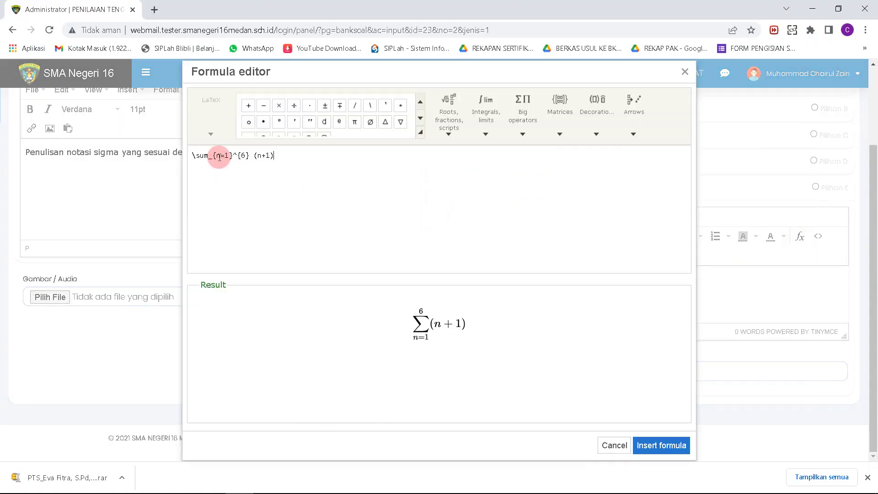
Step: Set the sum's limits to n=3 and 8 as in Word's option e, and insert the formula into Pilihan Jawaban E
key(BackSpace)
text(3)
key(Right)
key(Right)
key(Right)
key(Right)
key(BackSpace)
text(8)
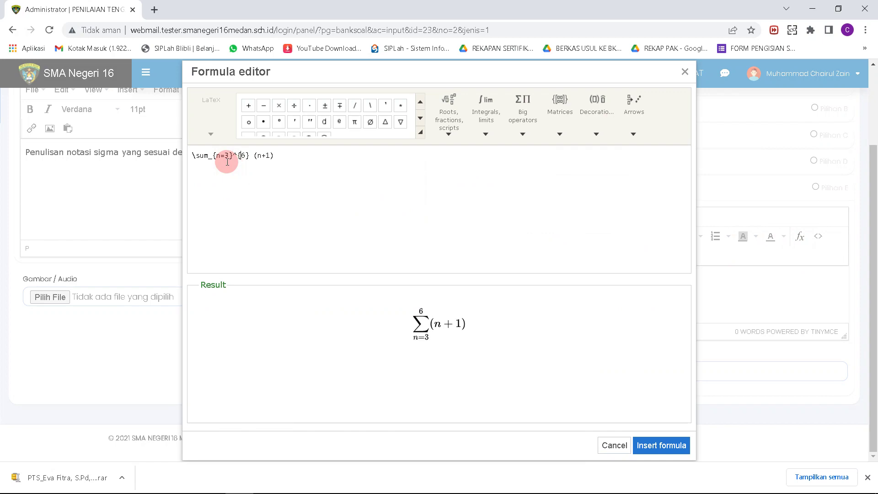
key(alt+Tab)
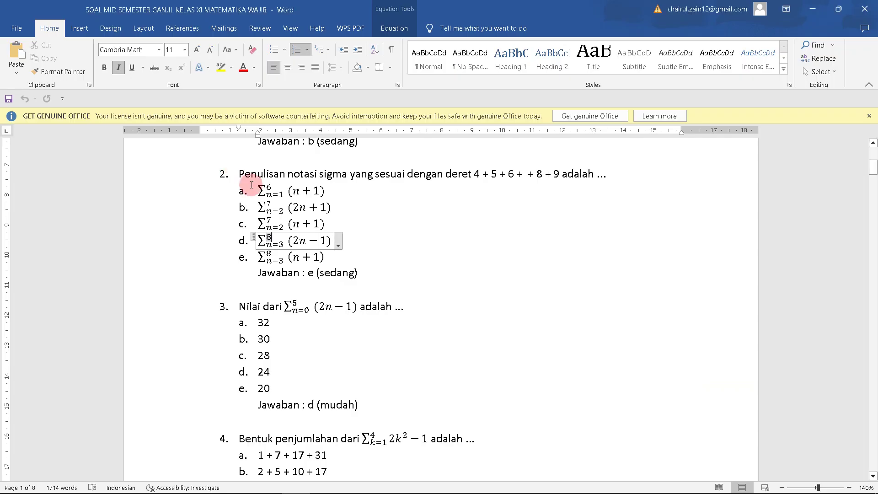
key(alt+Tab)
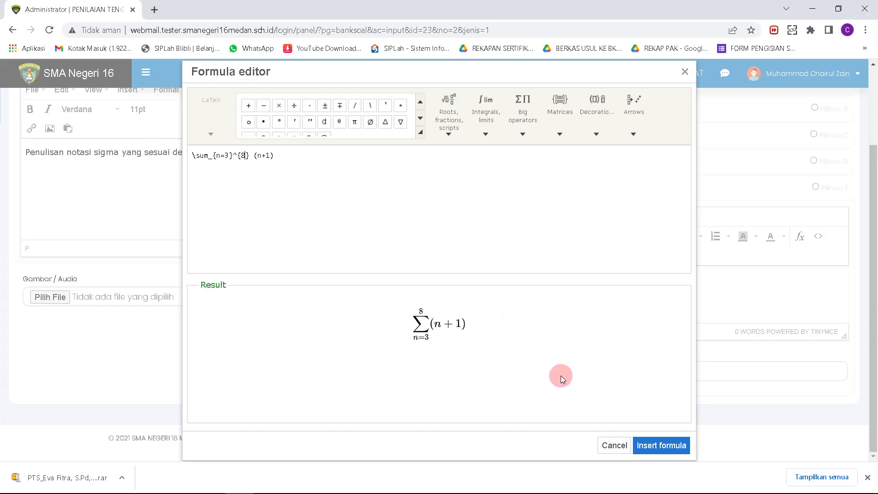
click(655, 446)
Step: Check question 2's answer key in Word, mark Pilihan E as the correct answer and save the question
key(alt+Tab)
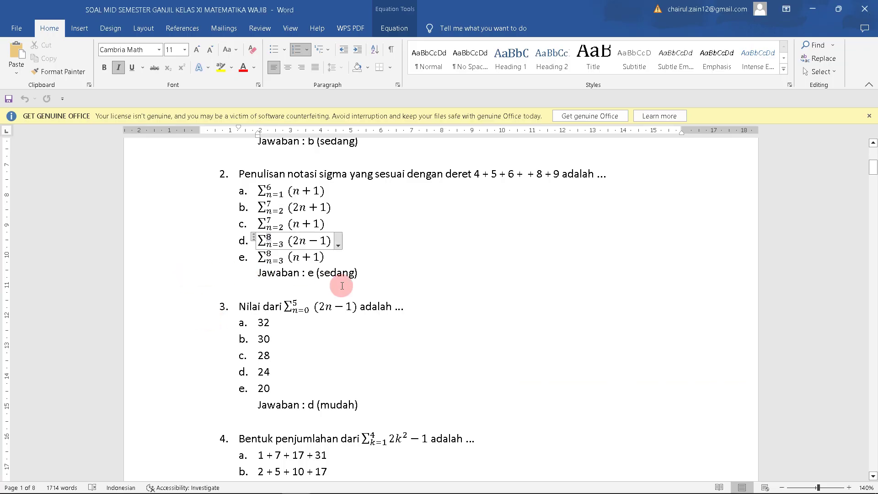
click(340, 276)
key(alt+Tab)
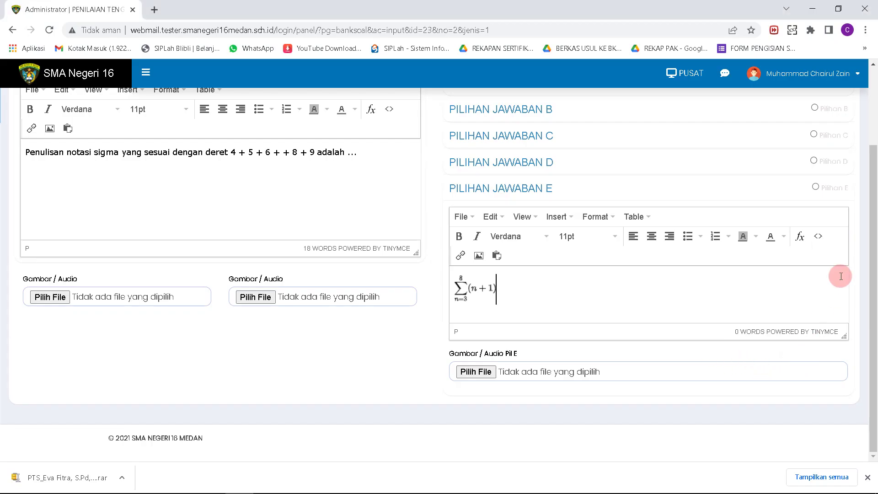
click(832, 192)
scroll(823, 192, up, 2)
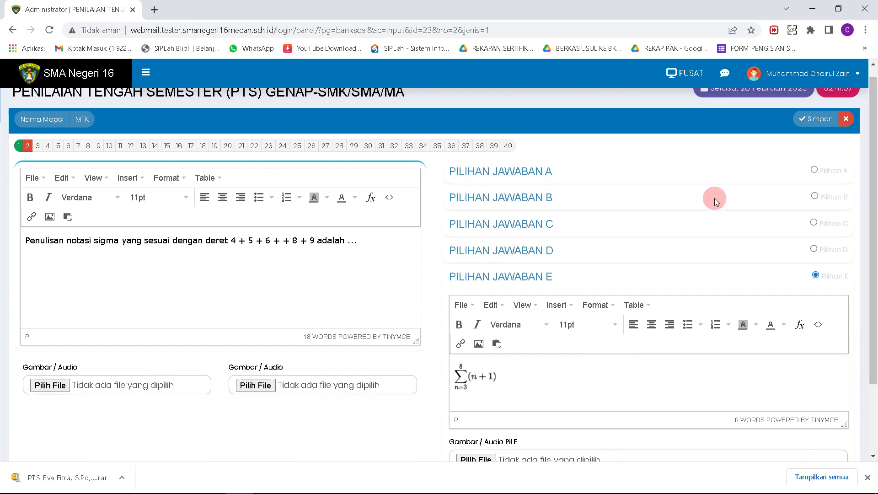
click(817, 117)
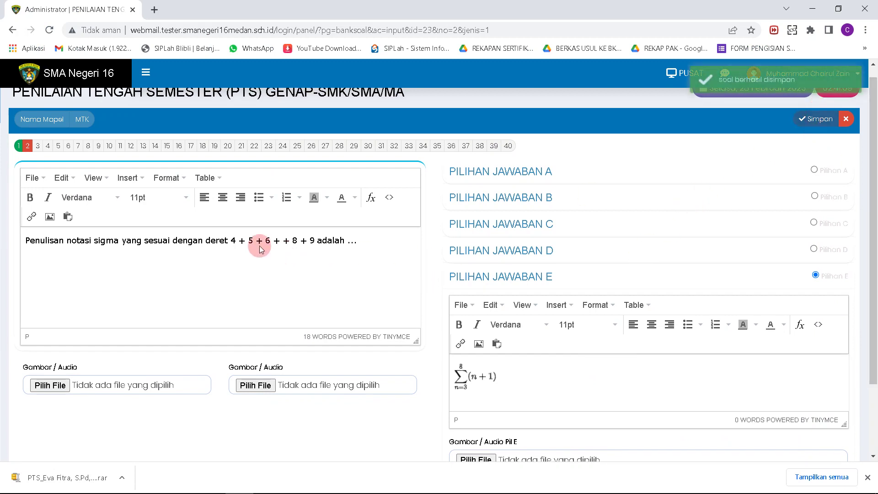
Step: Return to question 1, expand Pilihan Jawaban A and select its sum formula
click(67, 237)
click(19, 146)
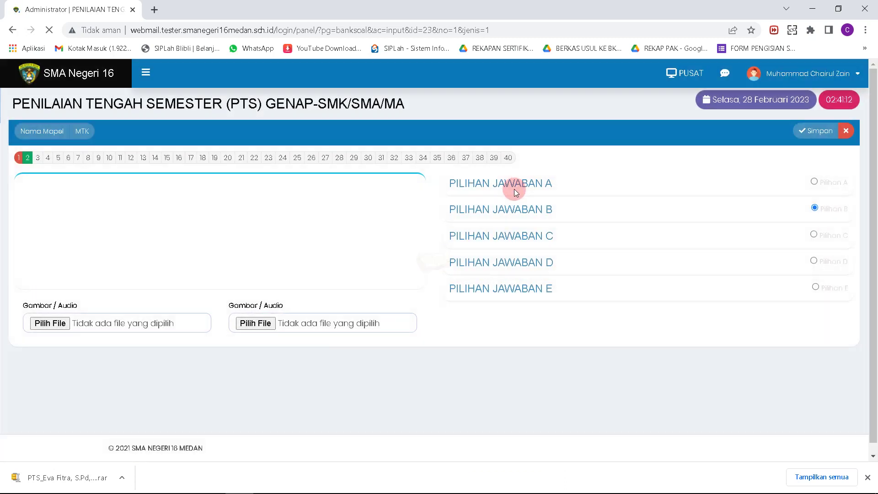
click(497, 189)
click(488, 287)
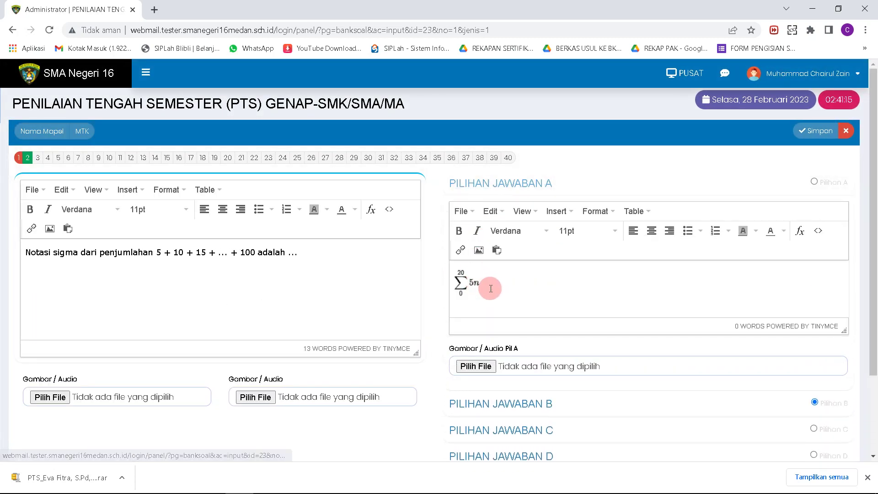
click(513, 270)
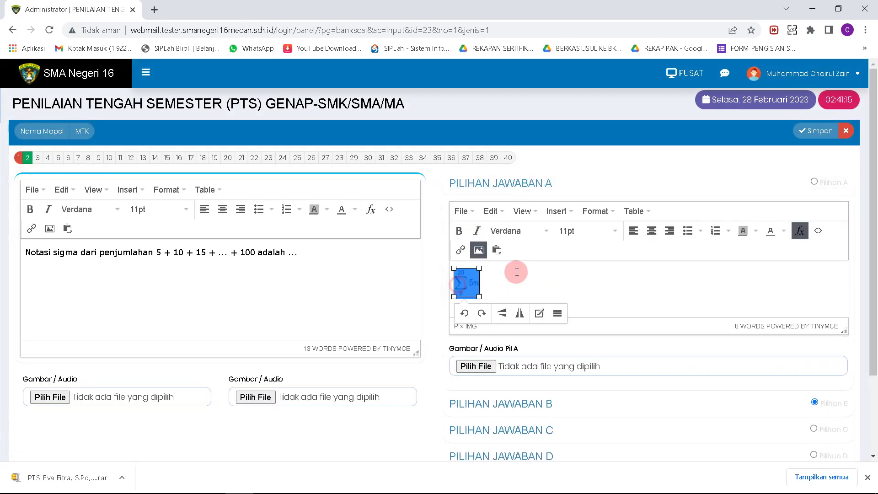
Step: Check the notation in Word, set the lower limit of Pilihan Jawaban A's sum to n=0 and insert the corrected formula
click(800, 230)
key(alt+Tab)
scroll(253, 227, up, 3)
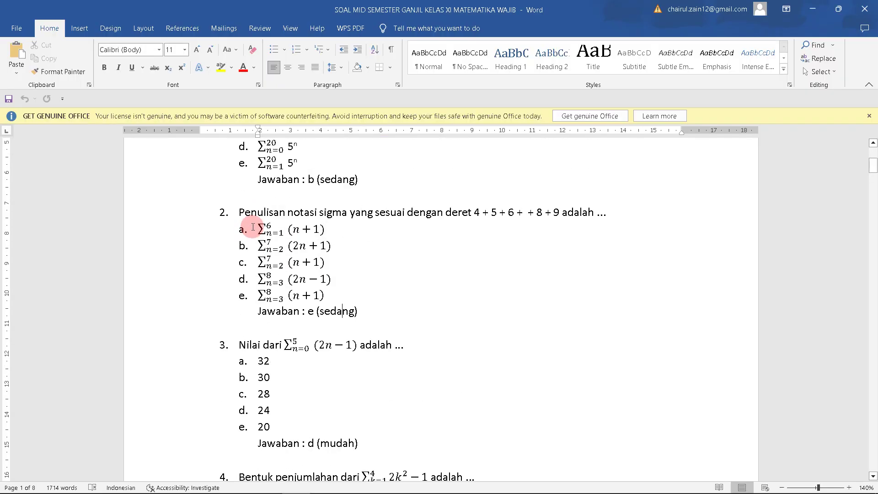
key(alt+Tab)
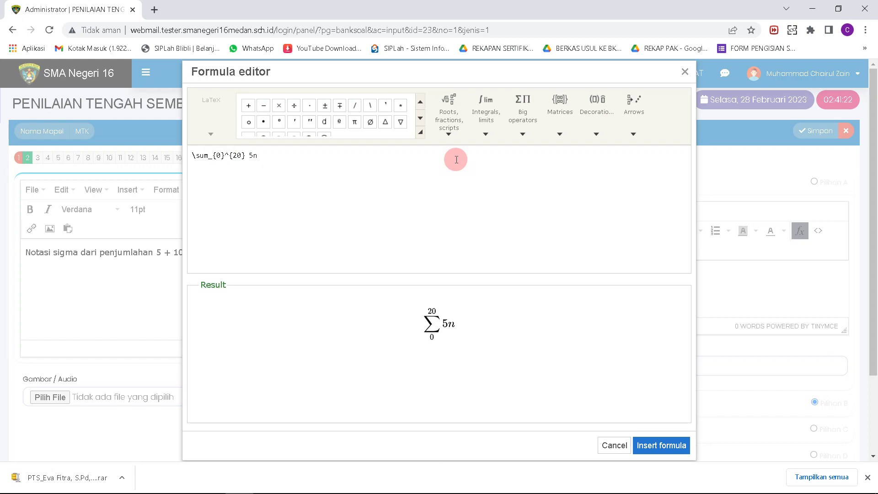
text(n=)
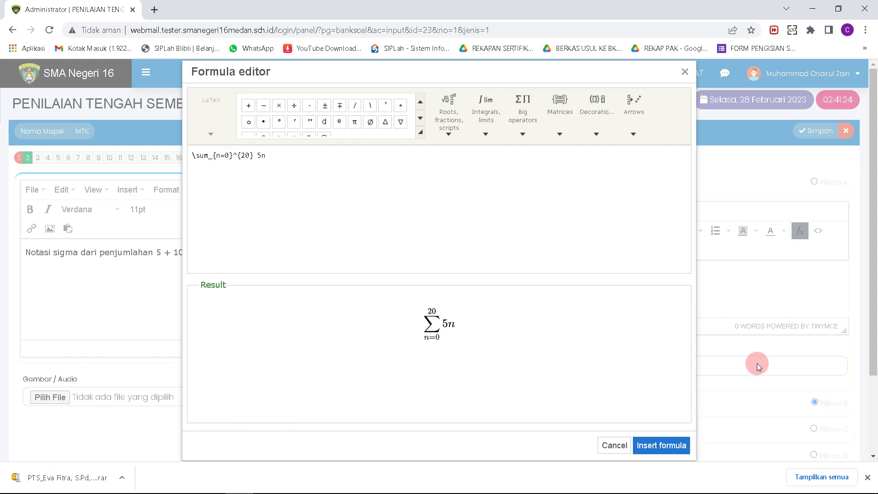
click(646, 445)
Step: Set the lower limit of Pilihan Jawaban B's sum to n=1 and insert the corrected formula
scroll(557, 330, down, 1)
click(519, 347)
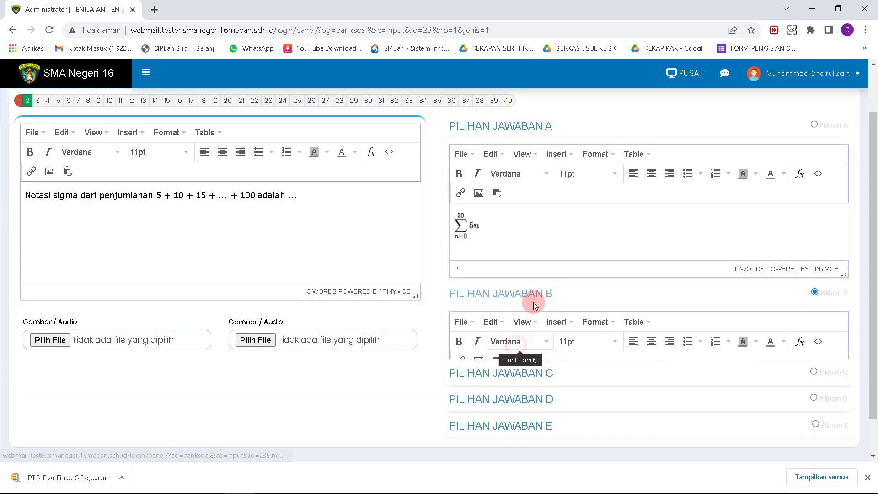
click(467, 247)
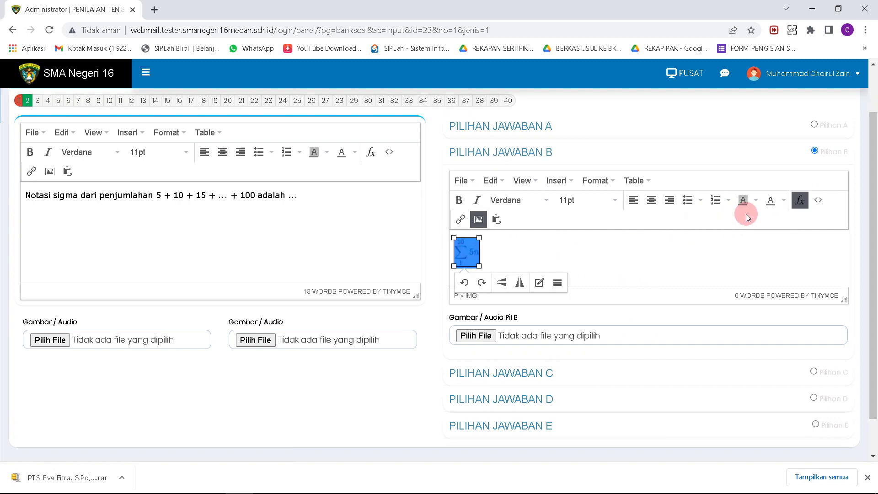
click(800, 201)
drag(216, 153, 245, 152)
click(311, 163)
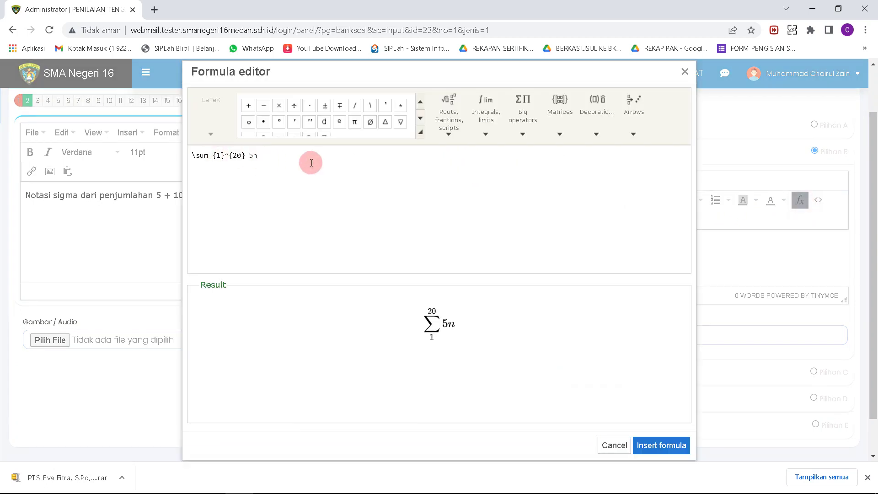
text(n)
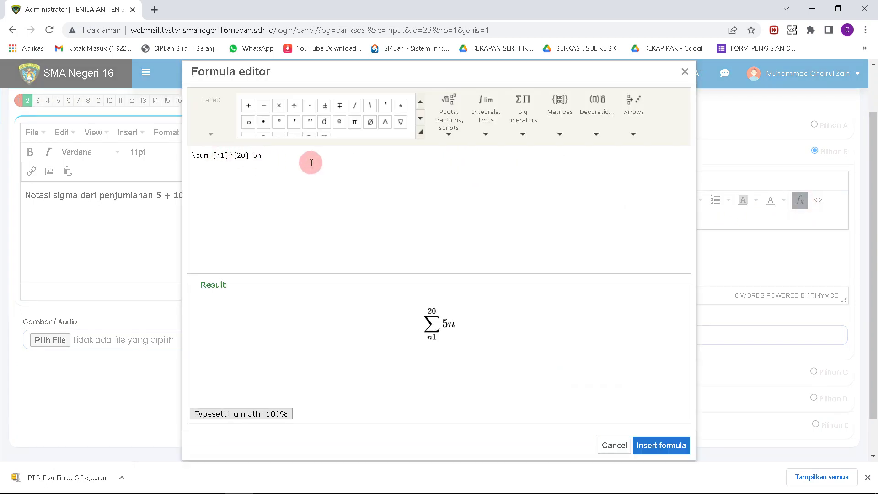
text(=-)
key(BackSpace)
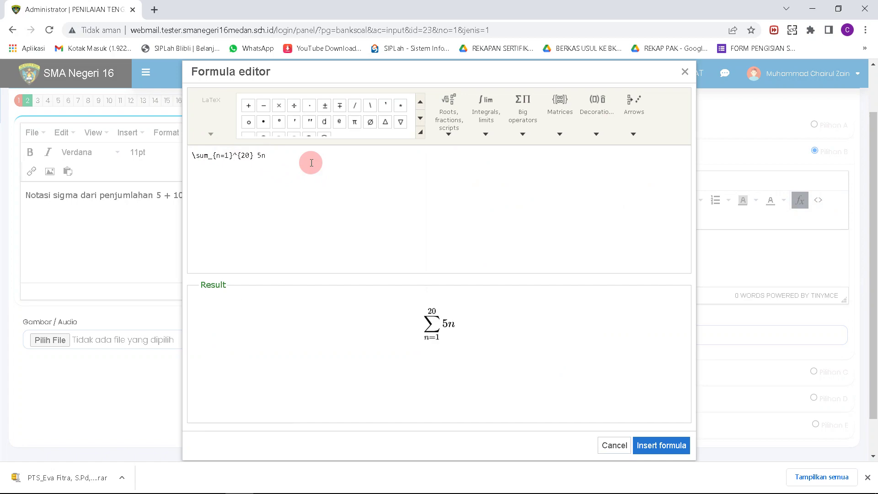
click(646, 445)
Step: Set the lower limit of Pilihan Jawaban C's sum to n=1 and insert the corrected formula
scroll(628, 319, down, 1)
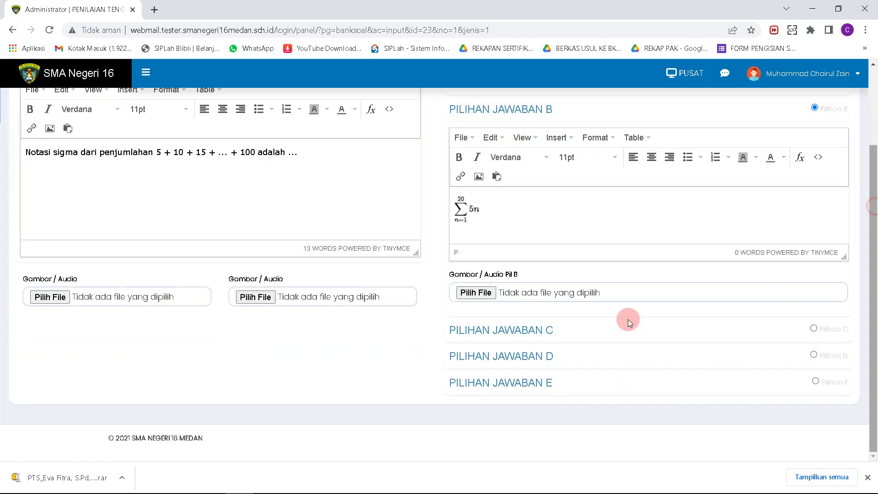
click(551, 325)
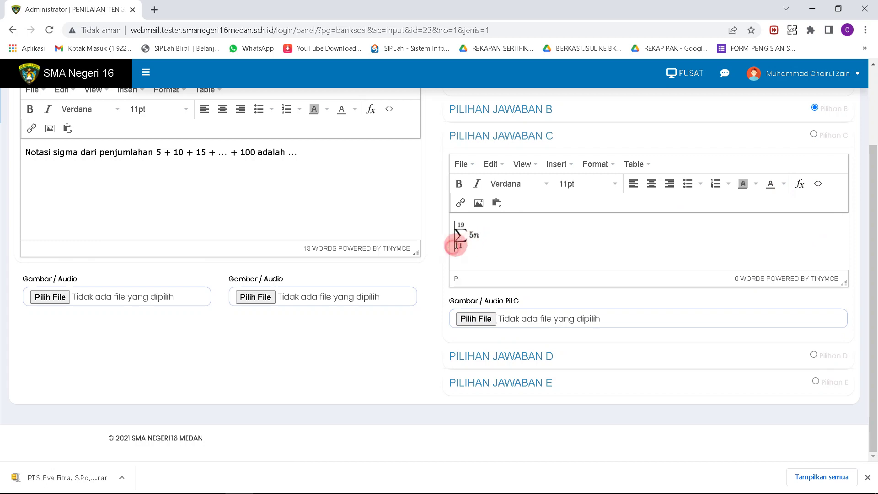
click(459, 236)
click(800, 184)
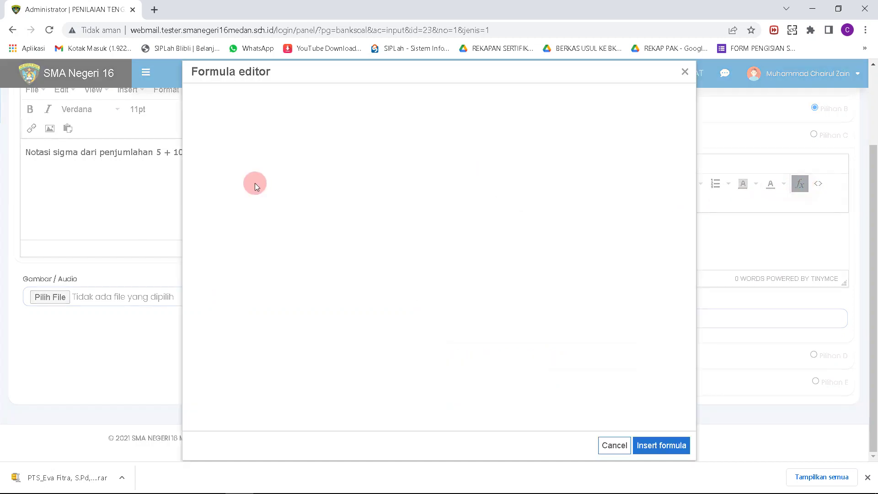
click(218, 155)
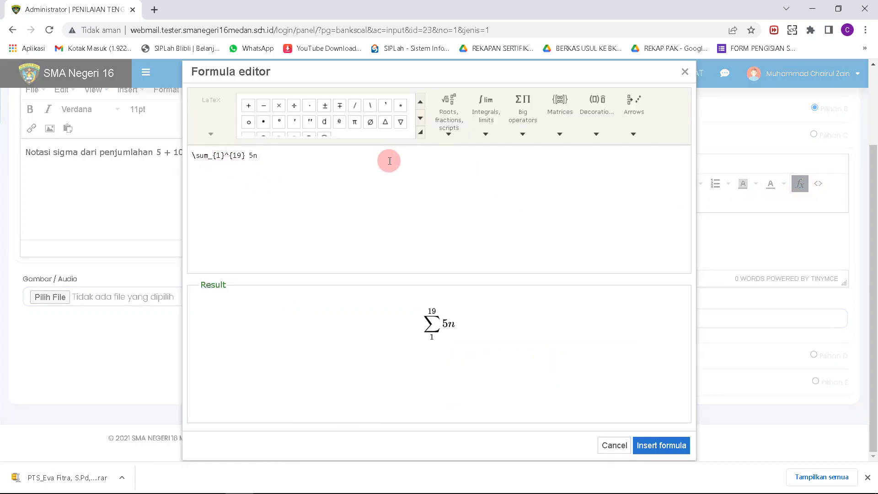
text(n=)
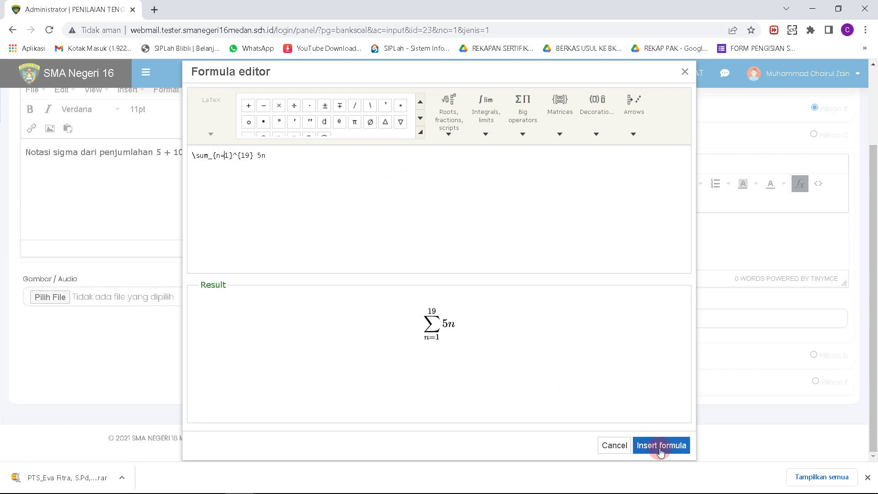
click(660, 447)
Step: Set the lower limit of Pilihan Jawaban D's sum to n=0 and insert the corrected formula
click(506, 357)
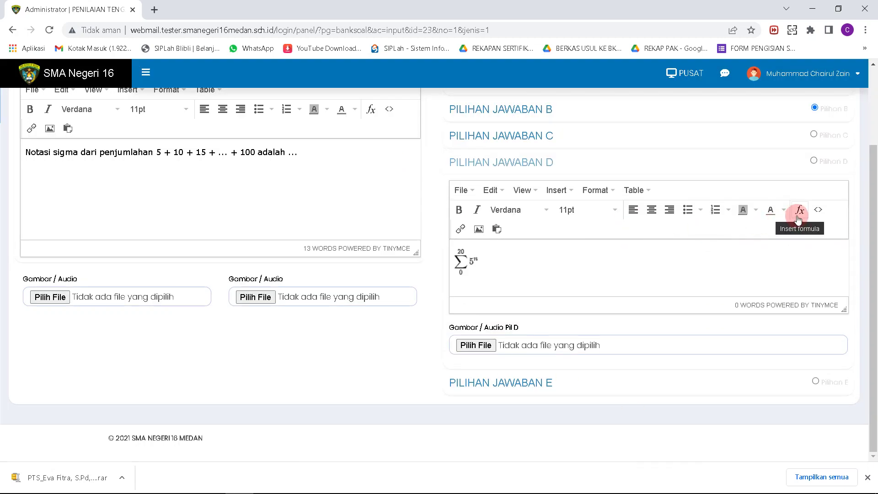
click(464, 264)
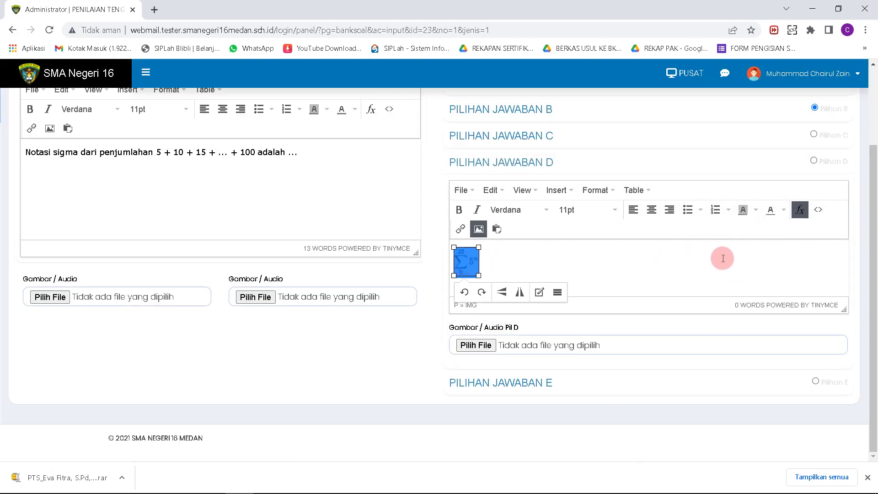
click(801, 209)
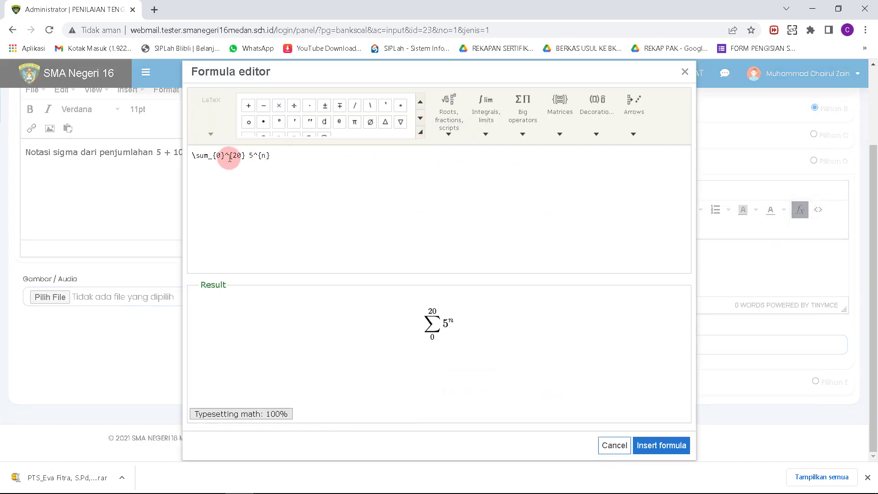
click(216, 156)
click(243, 155)
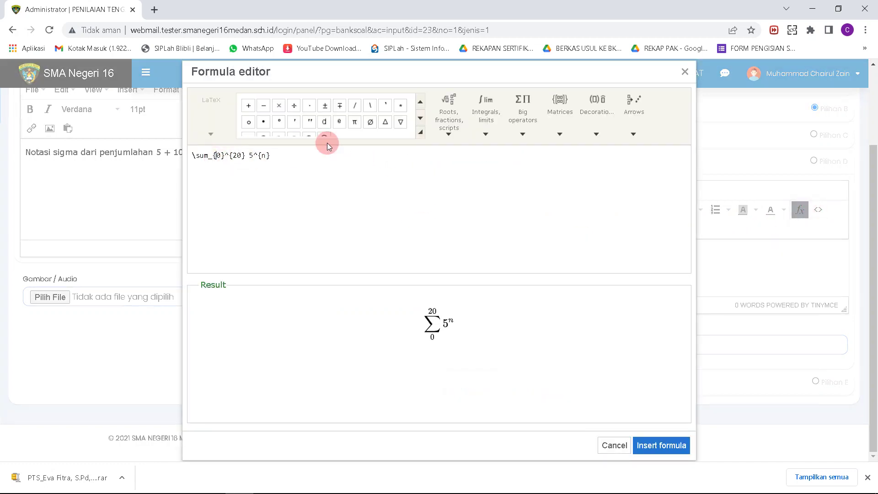
text(n=)
click(661, 445)
Step: Set the lower limit of Pilihan Jawaban E's sum to n=1, insert the corrected formula and save question 1
click(525, 382)
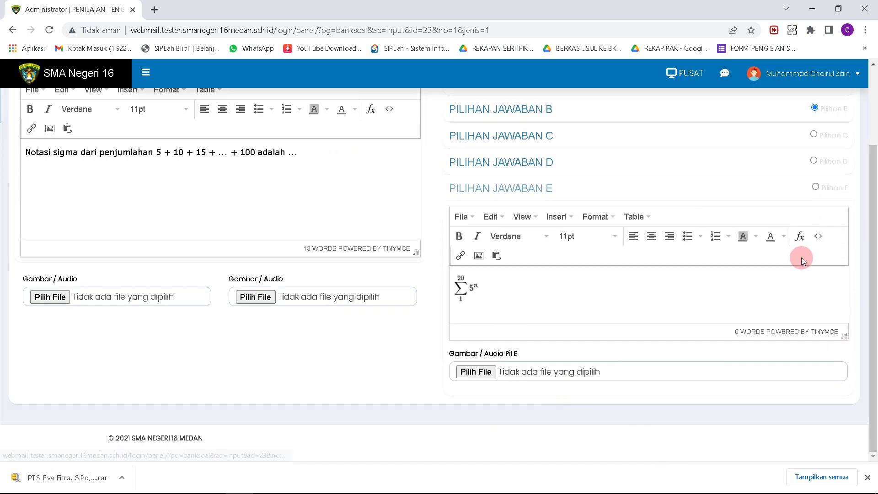
click(801, 237)
click(684, 71)
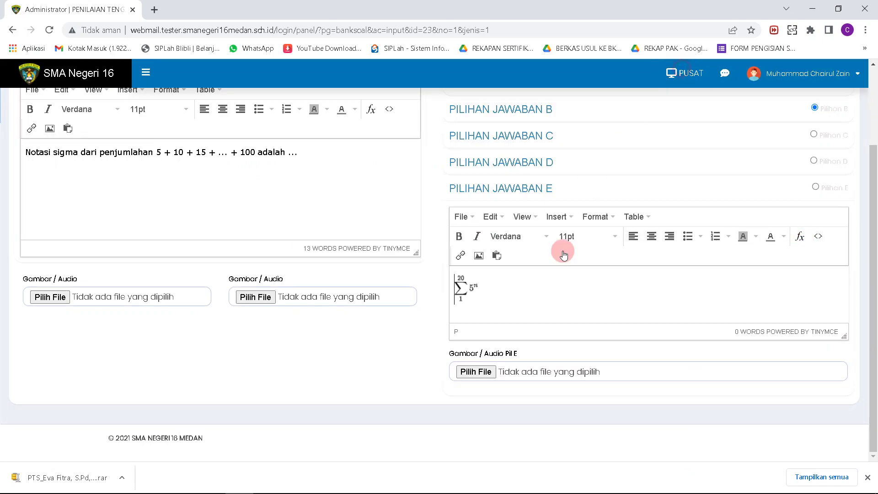
click(474, 291)
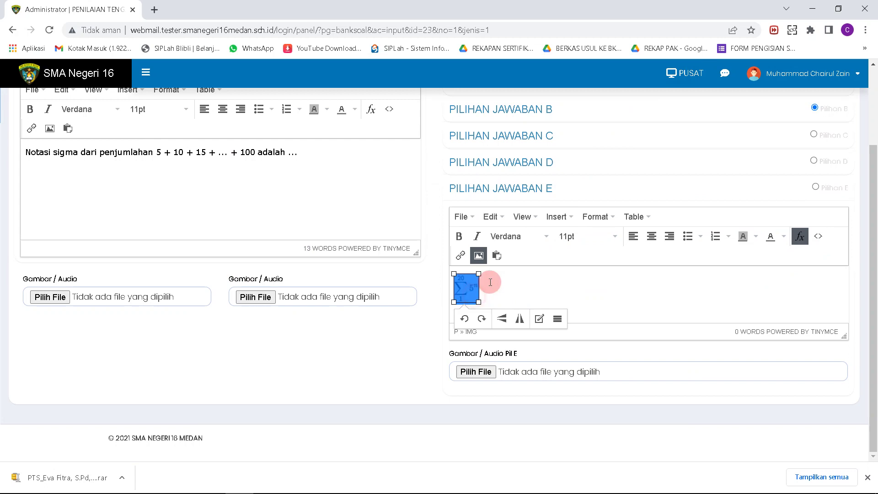
click(800, 236)
double_click(219, 155)
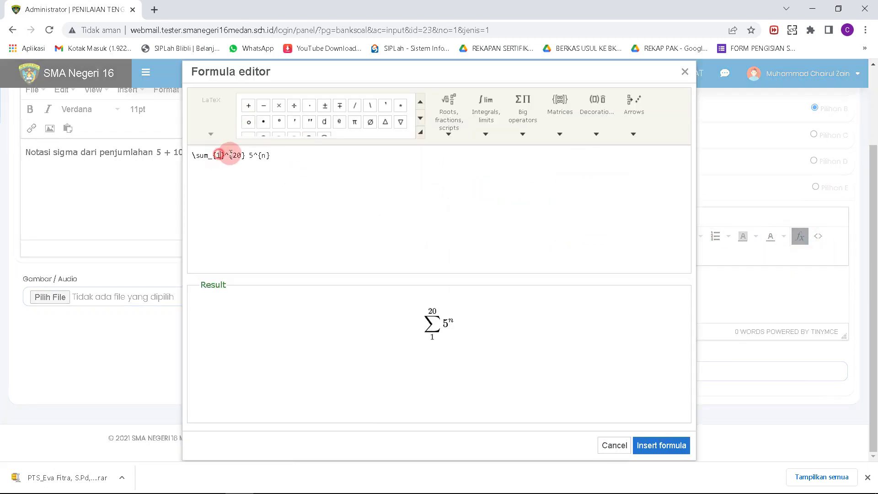
text(n)
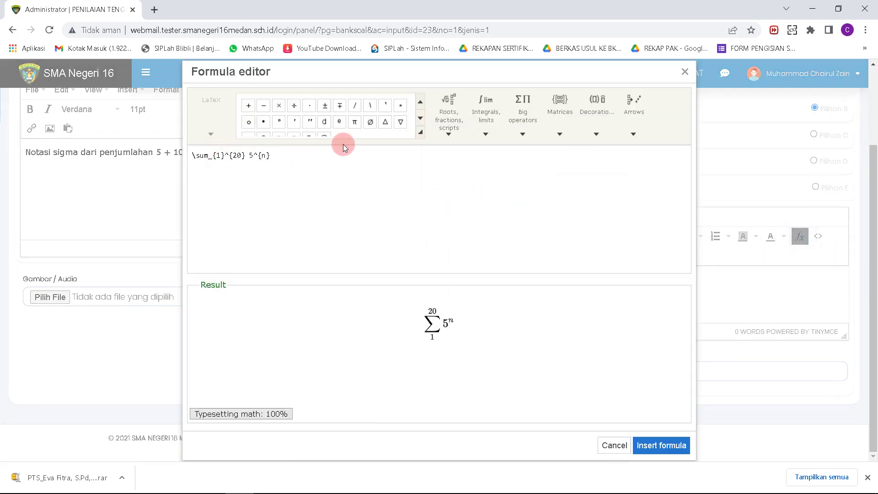
text(=)
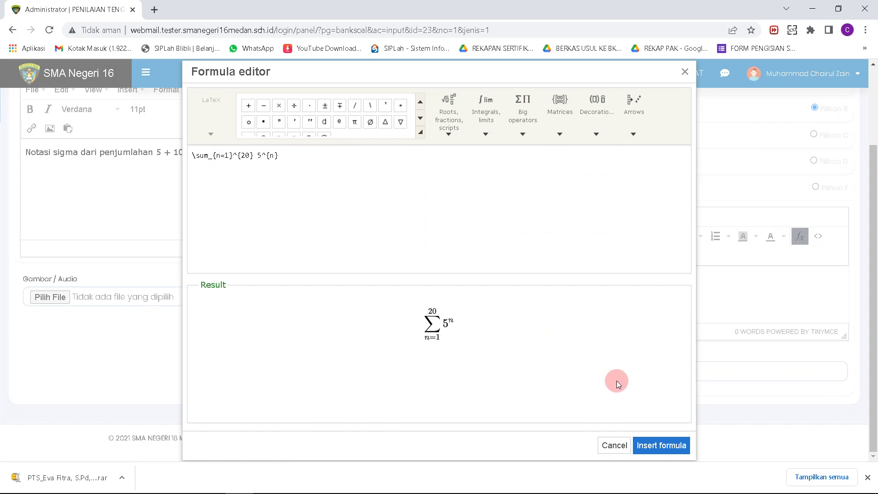
click(661, 445)
scroll(838, 211, up, 3)
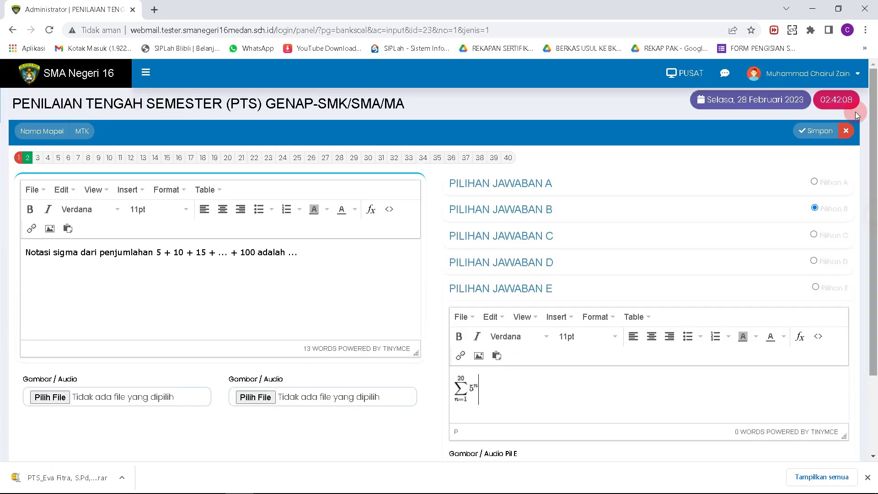
click(804, 131)
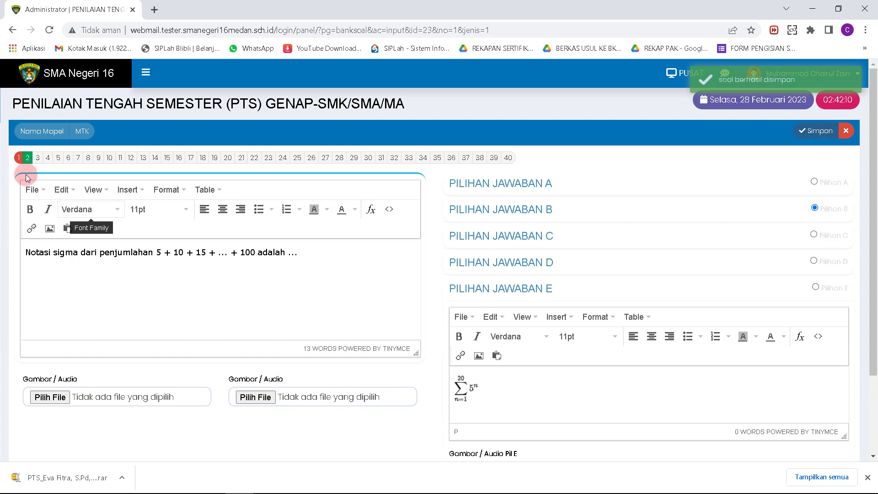
Step: Open question 3 in the question bank and switch to the Word document to review questions 3 and 4
click(38, 157)
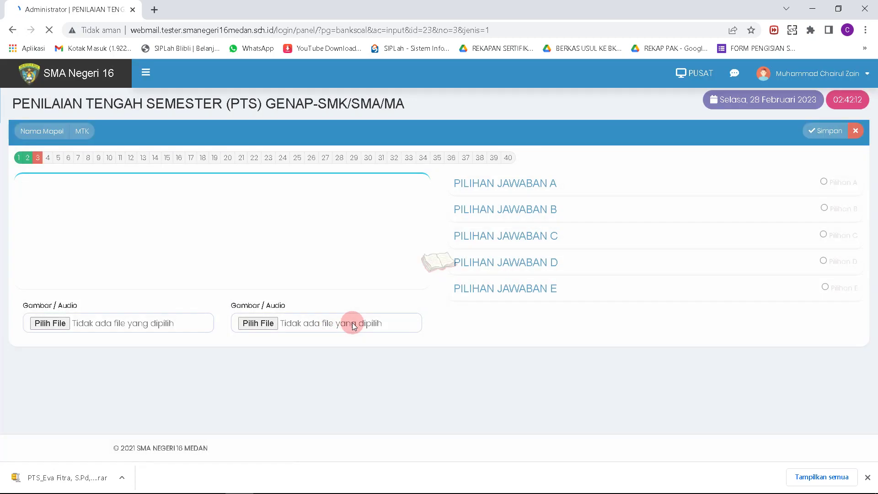
key(alt+Tab)
scroll(325, 362, down, 3)
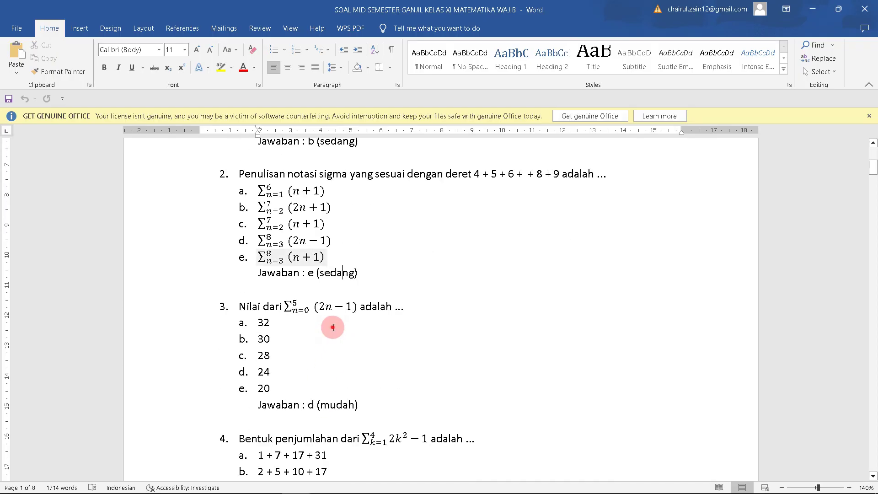
scroll(333, 327, down, 6)
click(397, 287)
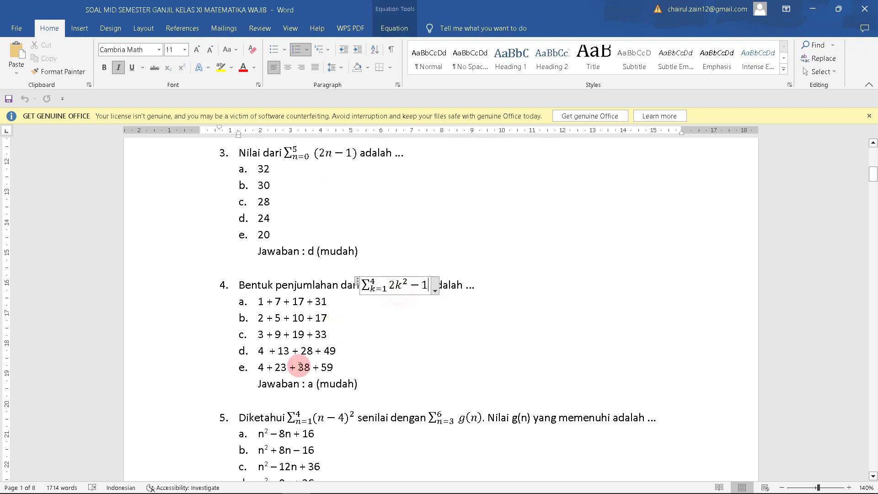
click(325, 350)
click(302, 183)
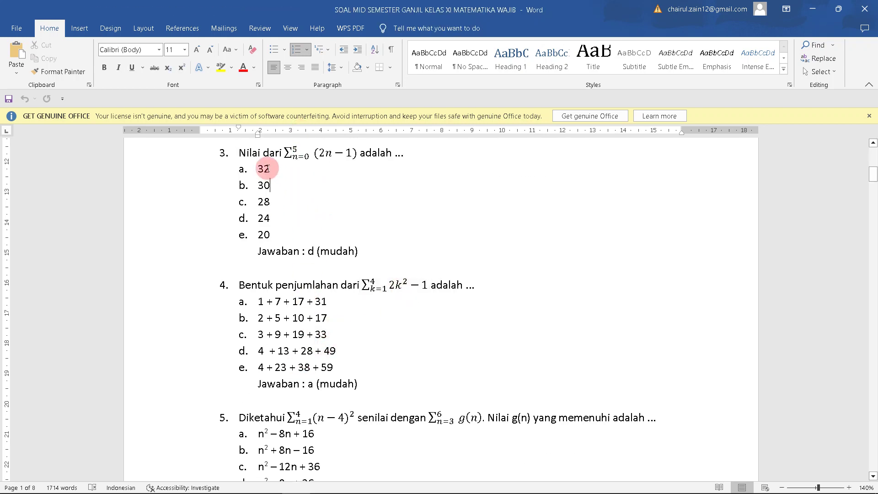
Step: Copy question 3's text from Word into the question field and remove the list numbering, leaving "Nilai dari adalah ..."
drag(239, 152, 406, 158)
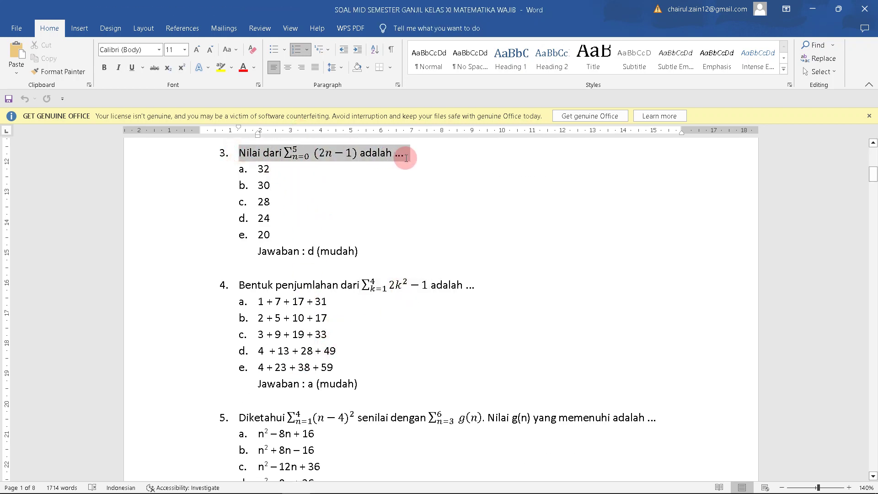
key(alt+Tab)
click(130, 254)
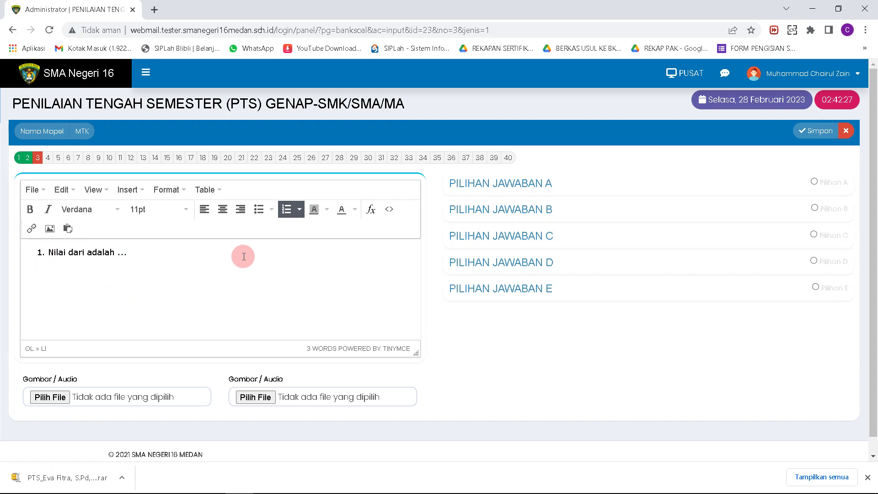
key(BackSpace)
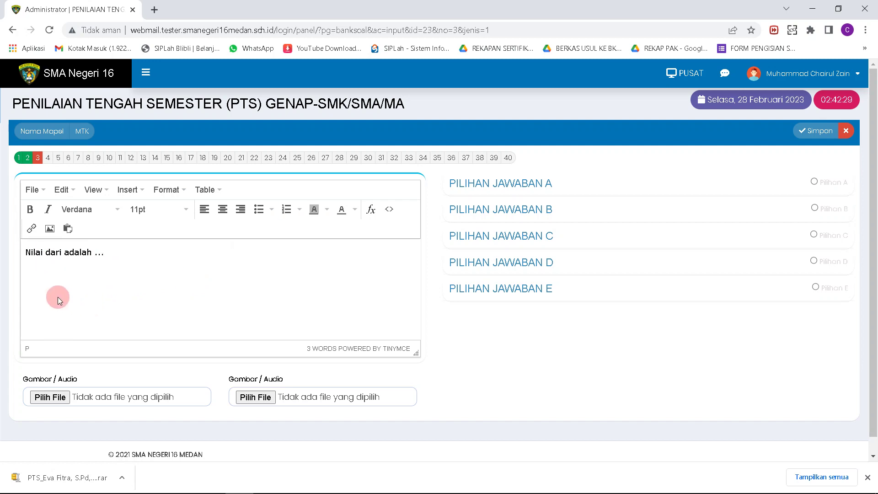
Step: Check question 3's formula in Word and start a new formula after "Nilai dari" with a sum that has lower and upper limits
key(alt+Tab)
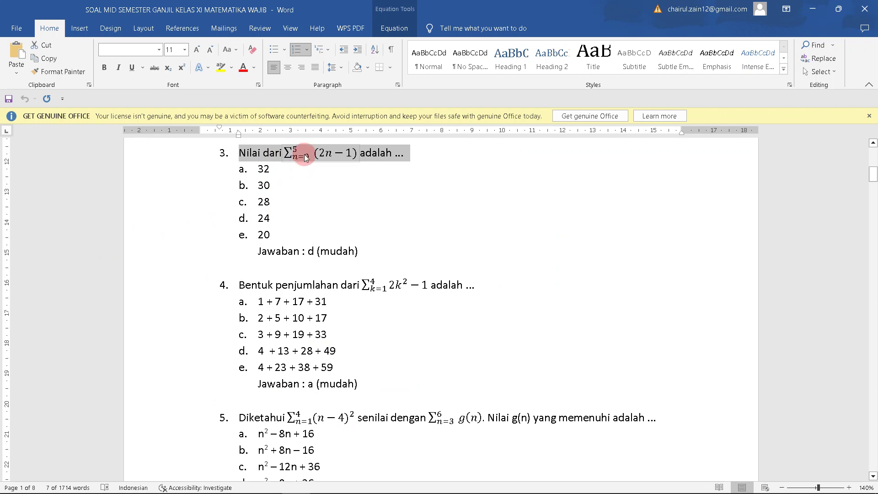
key(alt+Tab)
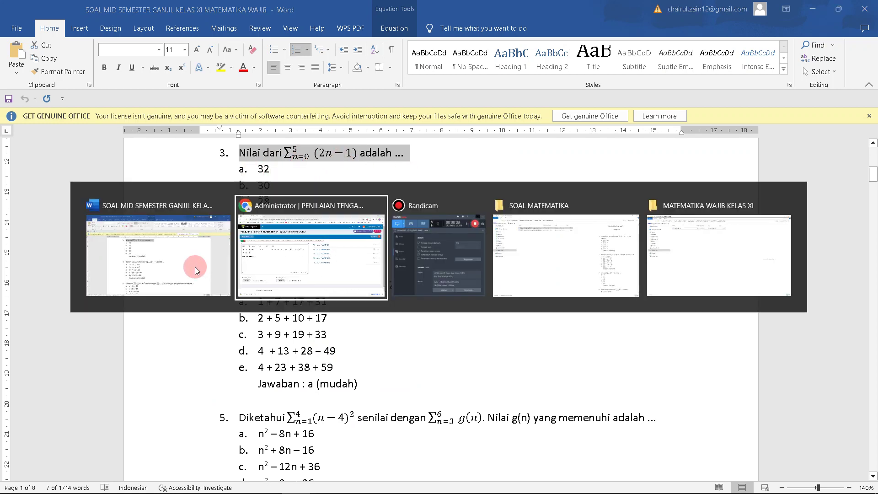
click(63, 251)
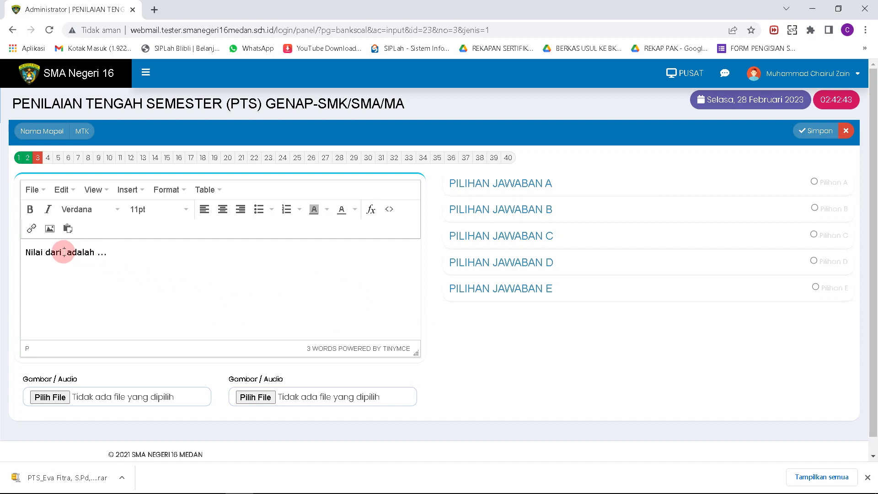
click(368, 211)
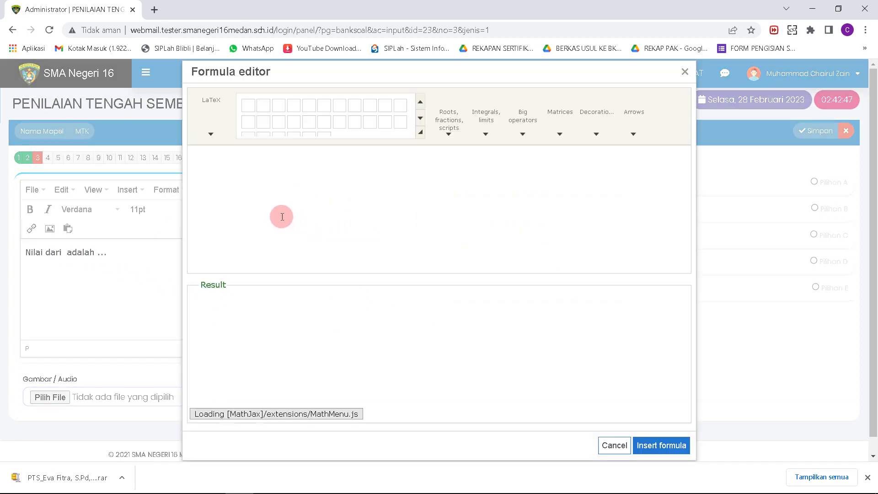
key(alt+Tab)
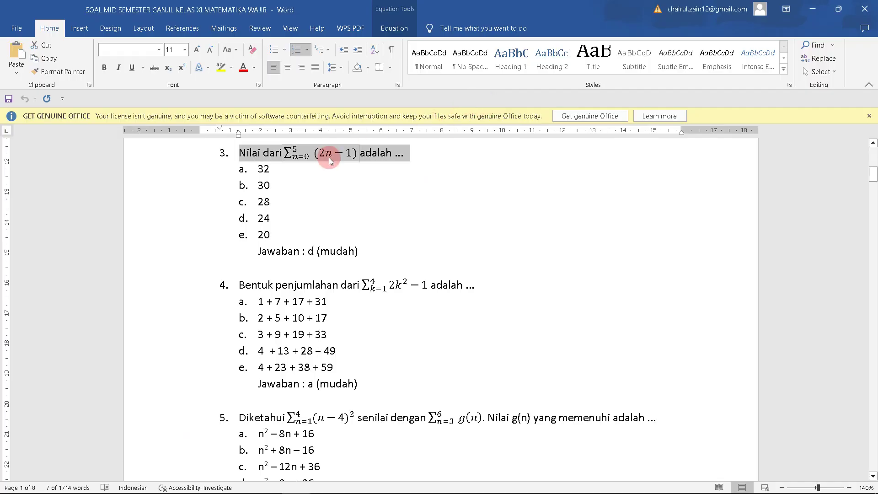
key(alt+Tab)
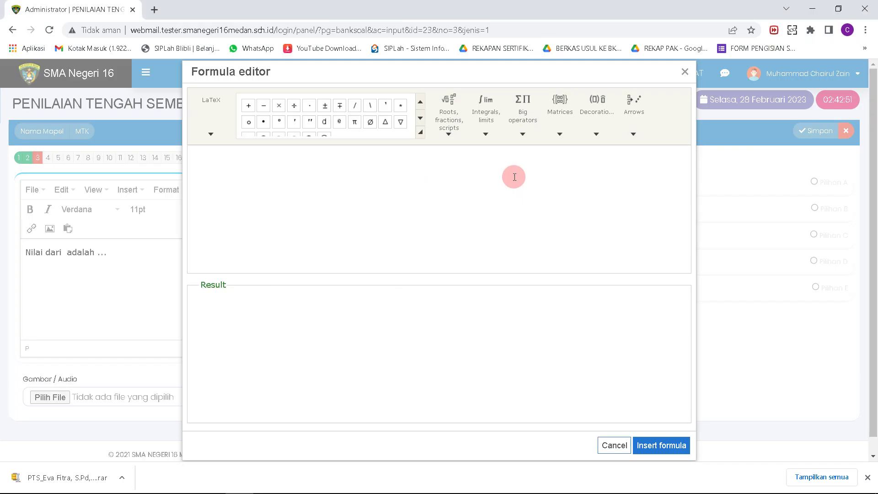
click(518, 116)
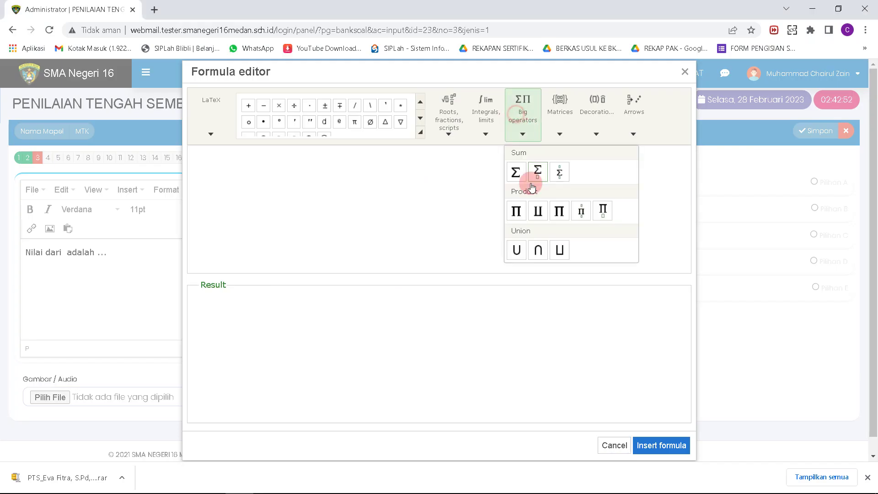
click(559, 173)
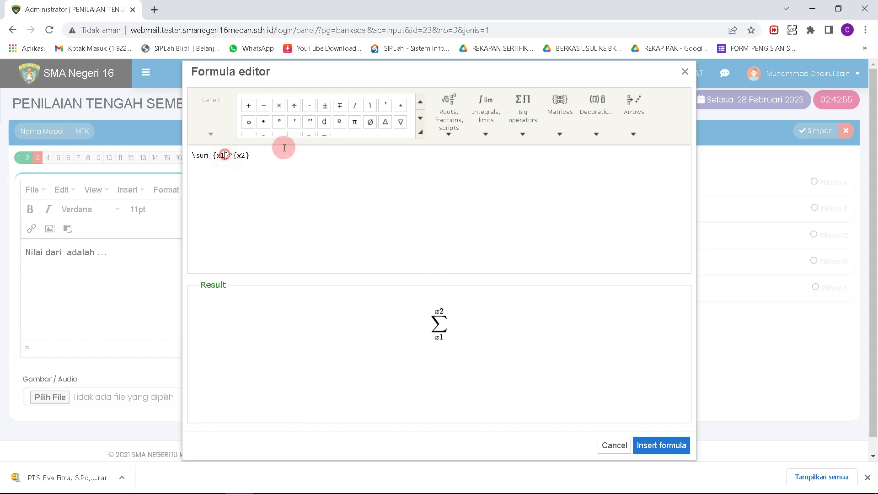
Step: Set the sum's lower limit to n=0, checking it against question 3 in the Word document
key(BackSpace)
key(BackSpace)
text(n=5)
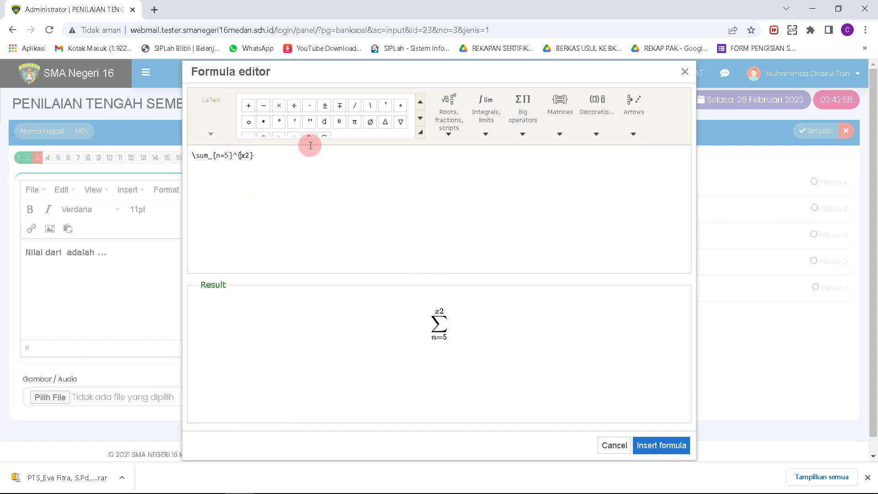
key(alt+Tab)
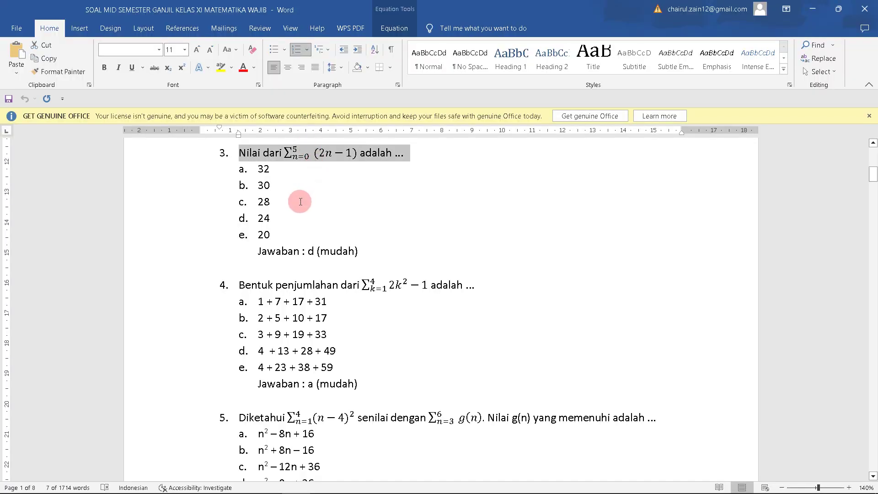
key(alt+Tab)
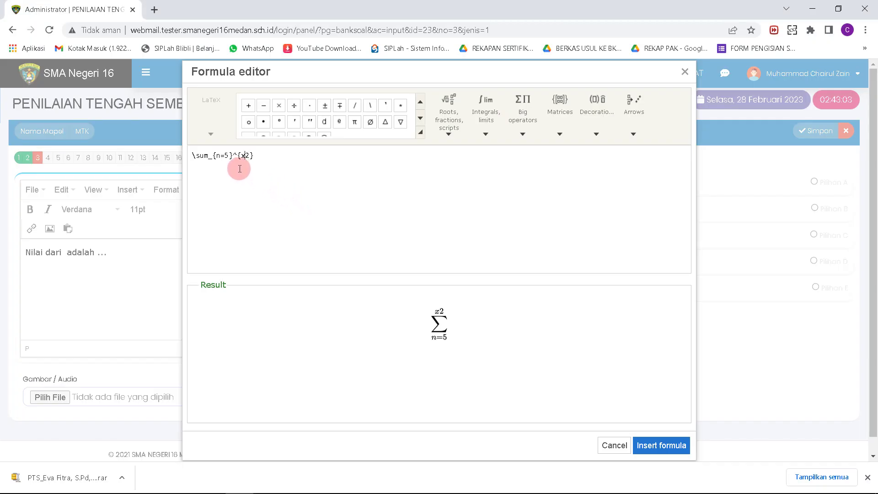
key(BackSpace)
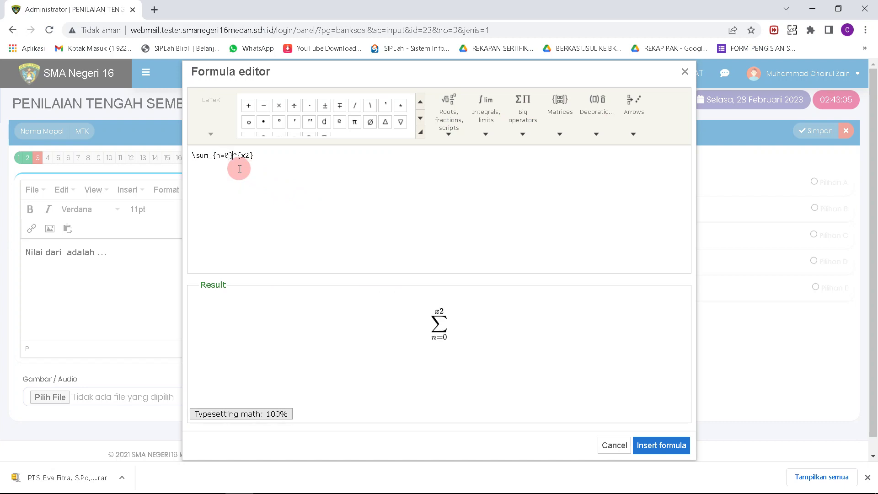
Step: Replace the x2 placeholder in the sum's upper limit with 5
key(Right)
key(Right)
key(Right)
key(Right)
key(BackSpace)
key(BackSpace)
text(5)
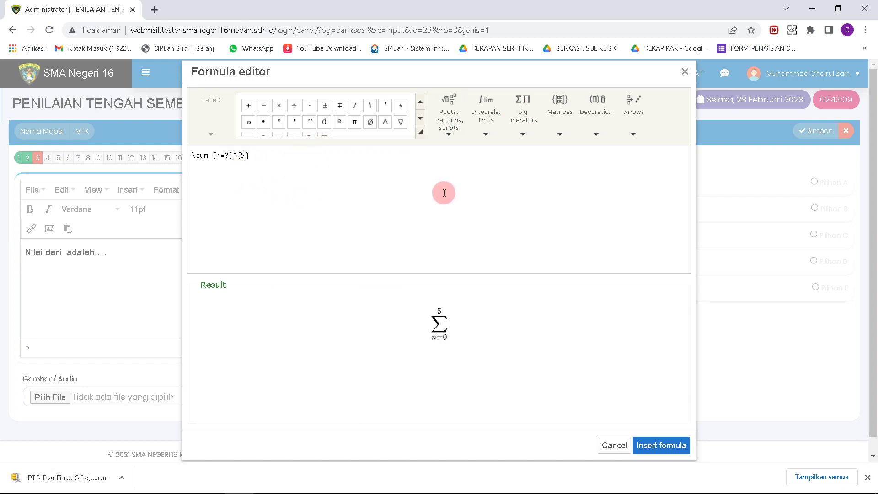
Step: Add (2n-1) after the sum, check it against the Word document and insert the formula into question 3's text
key(alt+Tab)
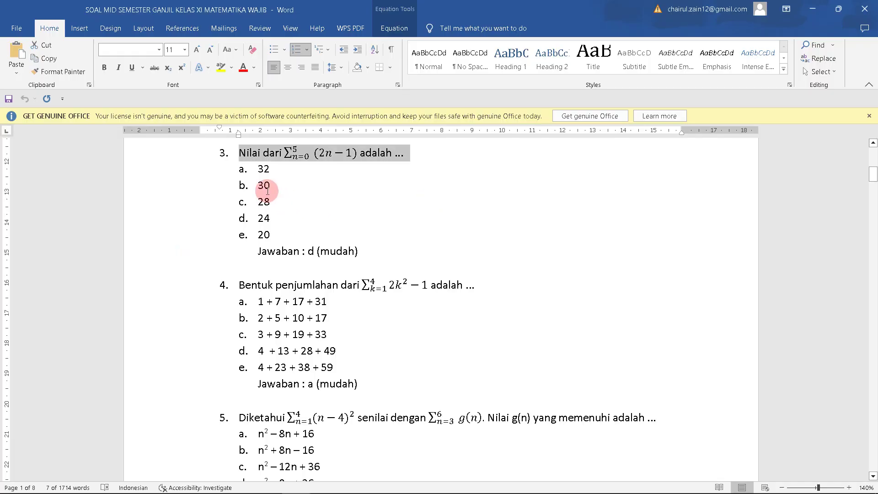
key(alt+Tab)
text(()
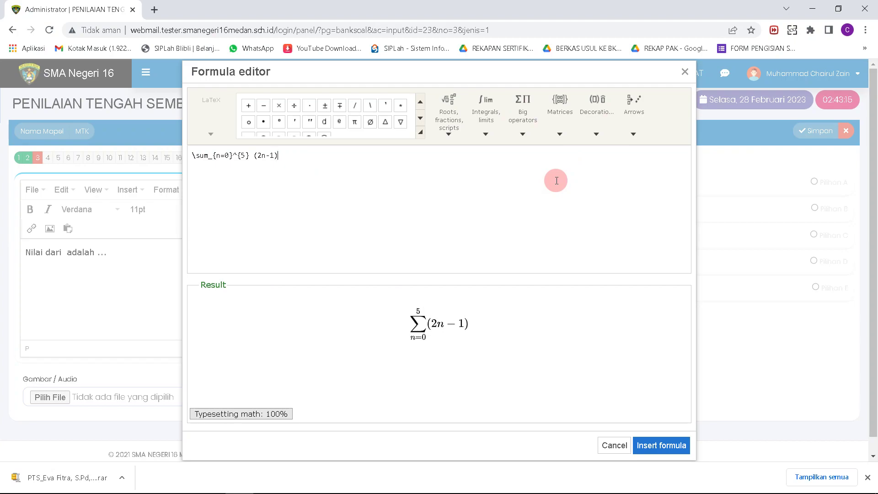
text(2n-1))
key(alt+Tab)
key(alt+Tab)
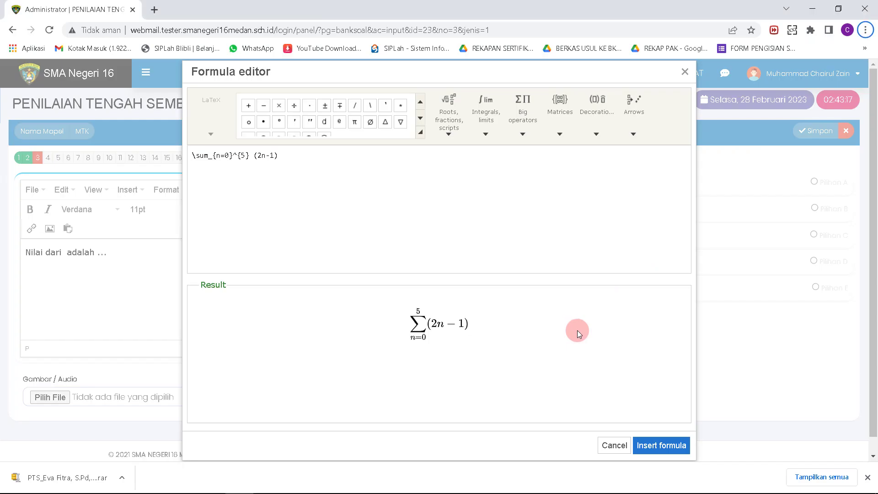
click(642, 447)
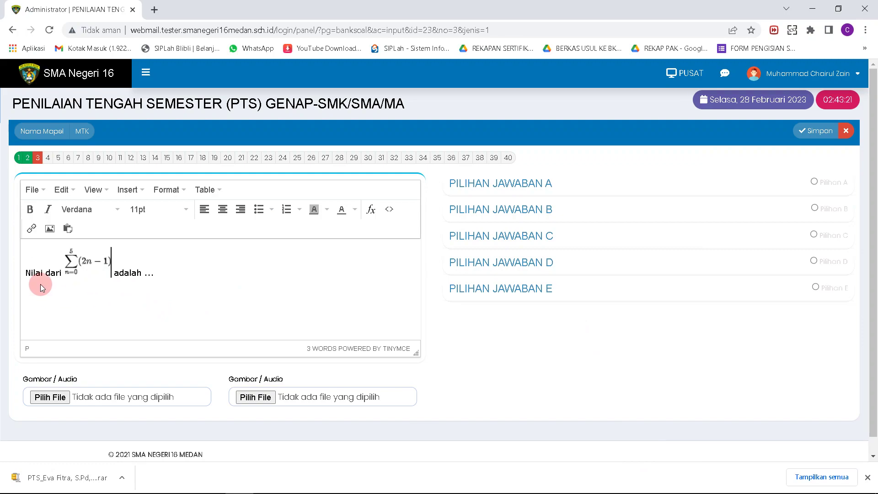
Step: Enter 32 as Pilihan Jawaban A of question 3, following option a in the Word document
key(alt+Tab)
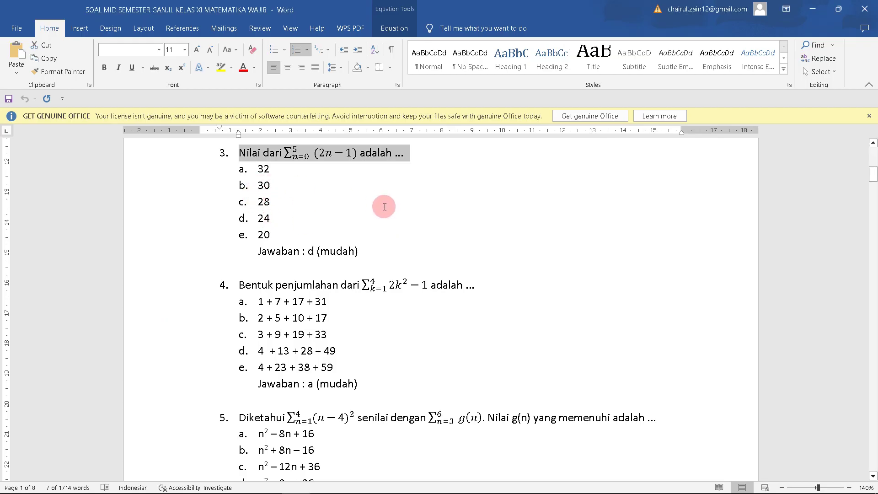
key(alt+Tab)
click(500, 183)
click(486, 293)
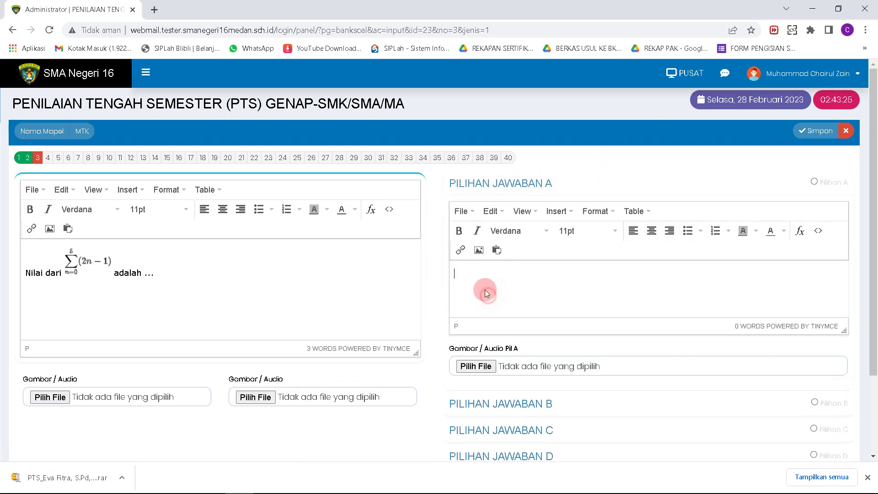
key(alt+Tab)
key(alt+Tab)
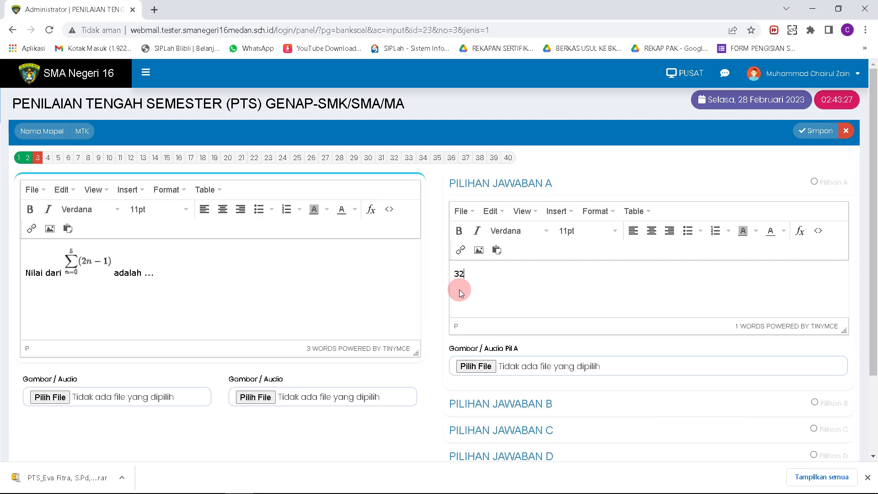
Step: Enter 30 as Pilihan Jawaban B and fill Pilihan Jawaban C with option c's value from the Word document
click(501, 403)
scroll(471, 325, down, 2)
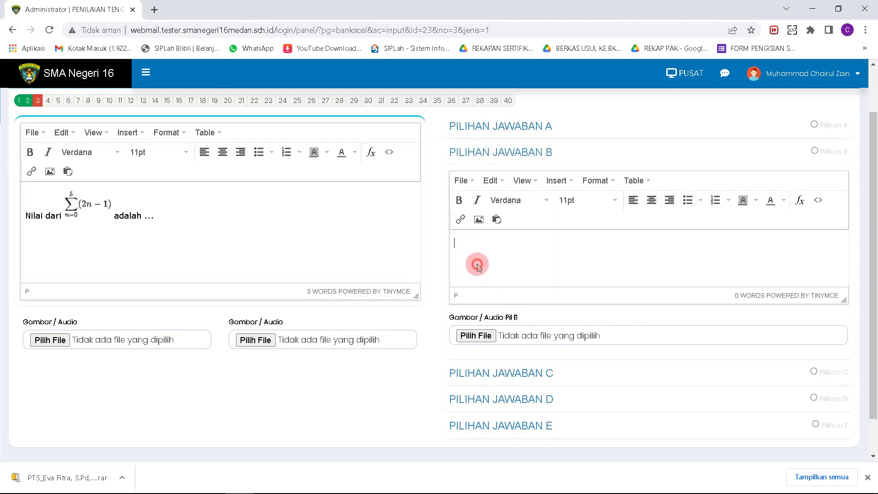
text(30)
key(alt+Tab)
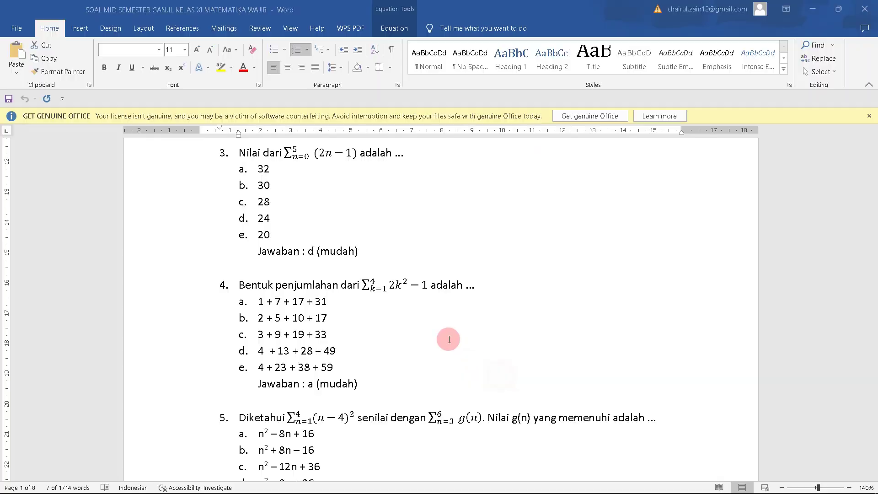
key(alt+Tab)
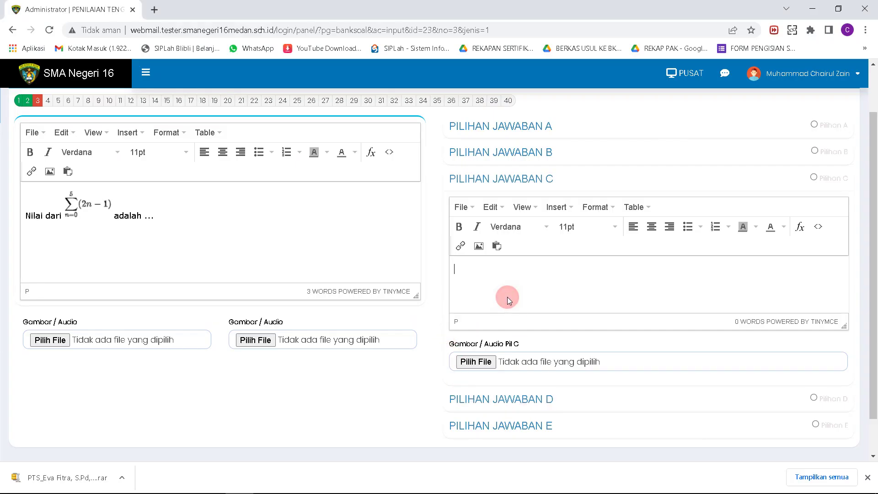
text(20)
Step: Enter 24 as Pilihan Jawaban D and 20 as Pilihan Jawaban E, checking both against the Word document
click(492, 396)
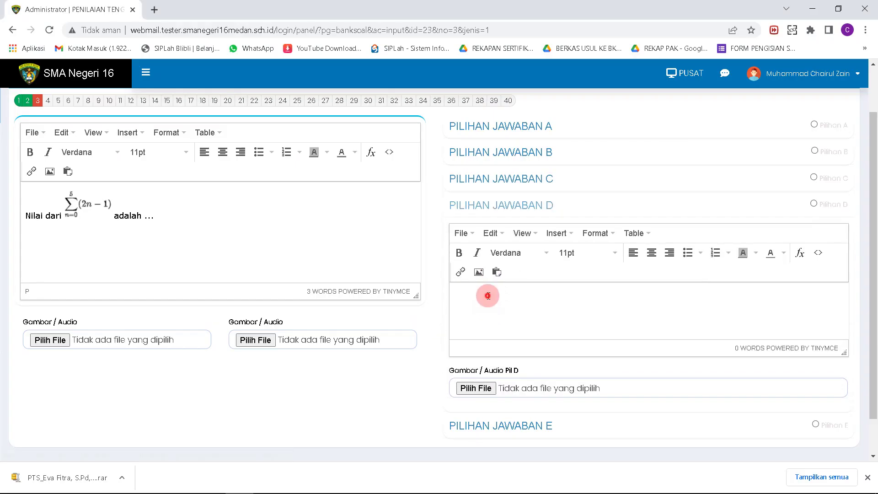
key(alt+Tab)
key(alt+Tab)
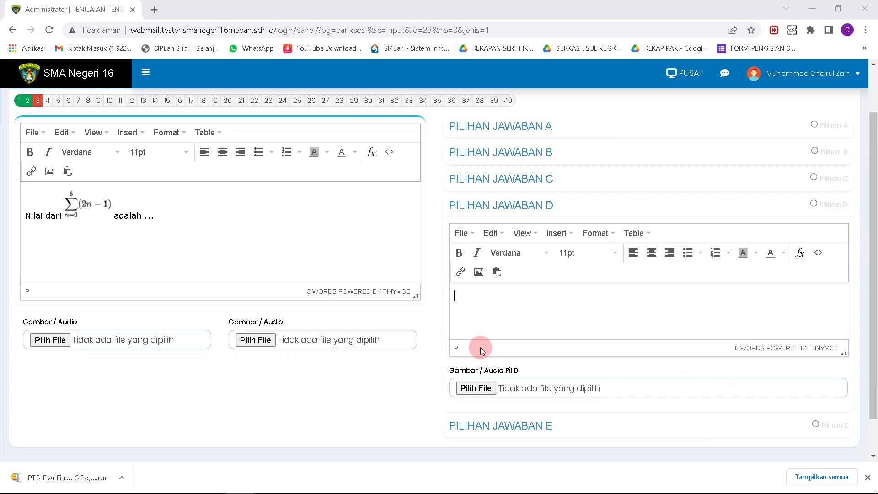
click(501, 426)
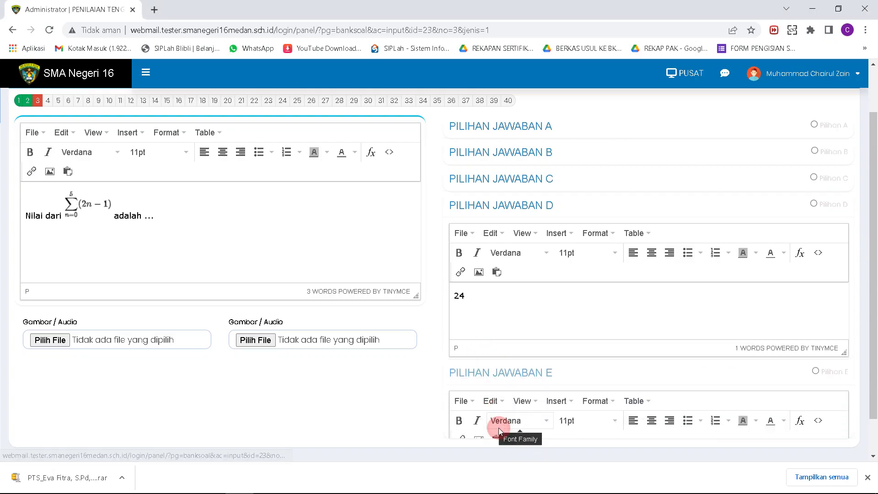
key(alt+Tab)
key(alt+Tab)
click(489, 344)
text(20)
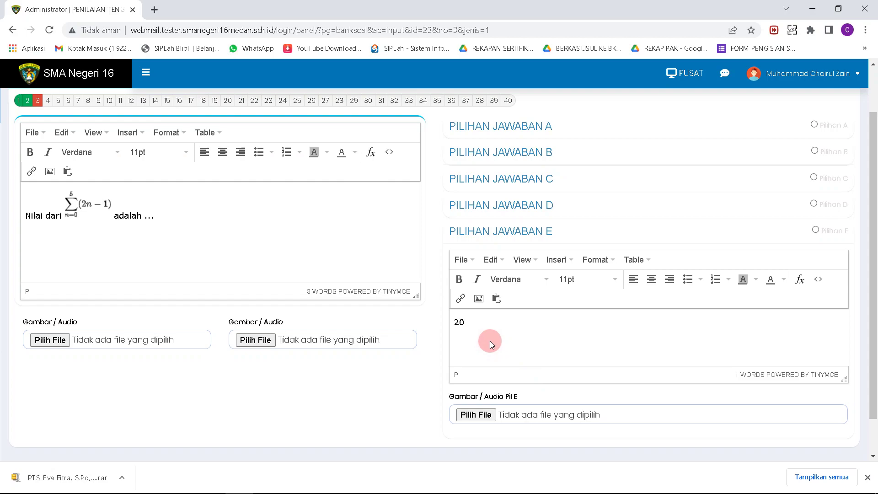
Step: Check the answer key in Word, mark Pilihan D as question 3's correct answer and save the question
key(alt+Tab)
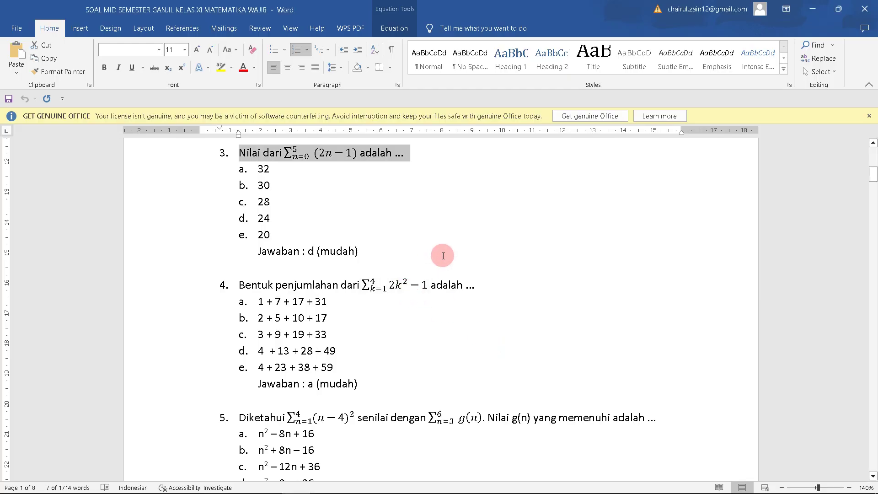
key(alt+Tab)
key(alt+Tab)
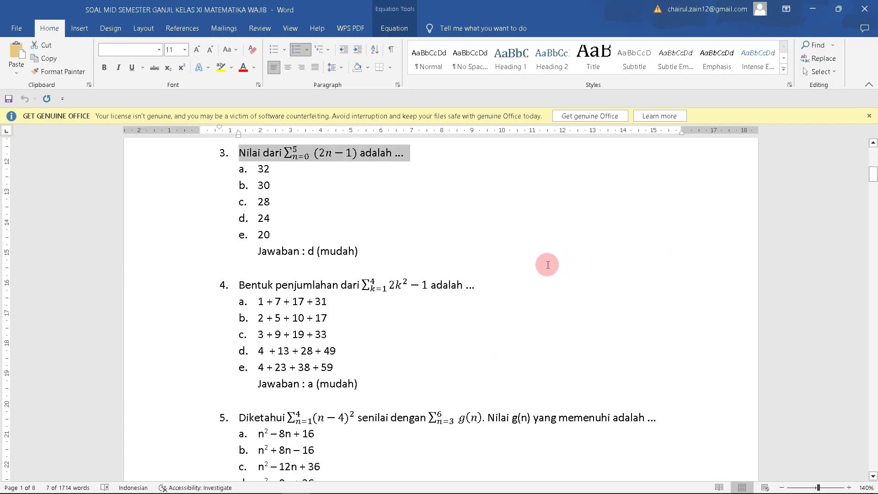
key(alt+Tab)
scroll(797, 125, up, 1)
click(798, 126)
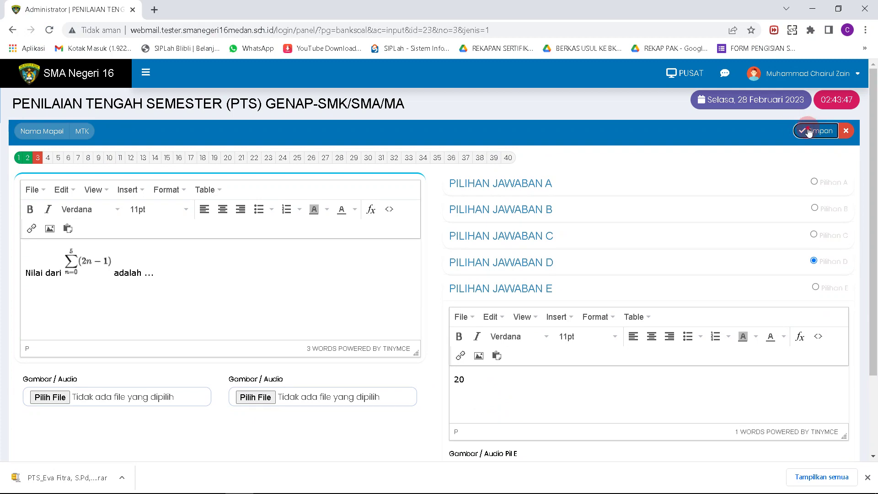
Step: Open question 4 and try the fraction and nth-root templates in the formula editor, clearing each one from the formula
click(49, 159)
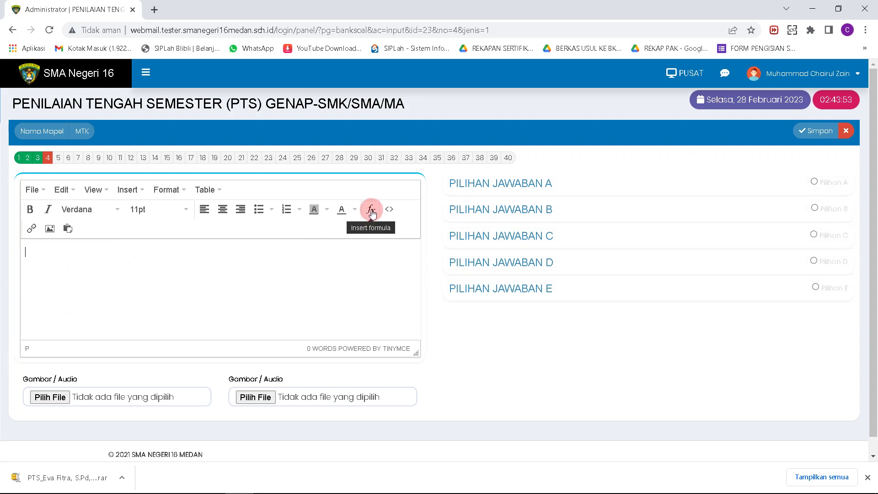
click(371, 212)
click(442, 112)
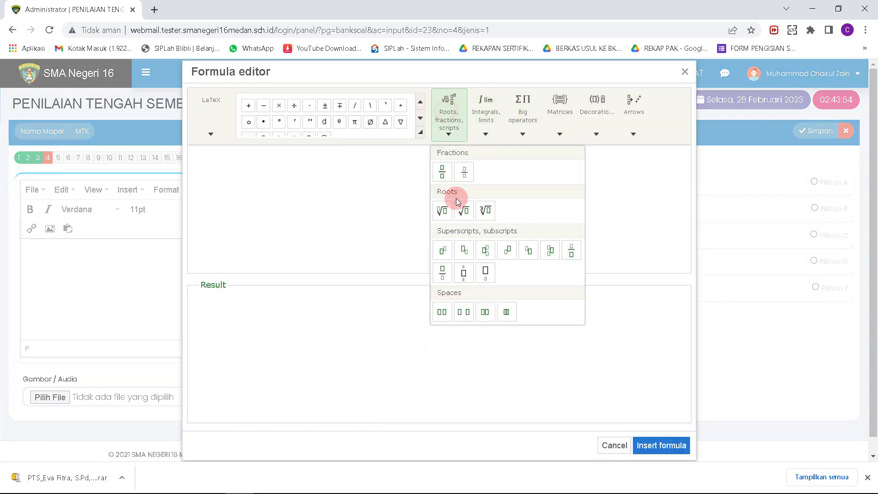
click(441, 173)
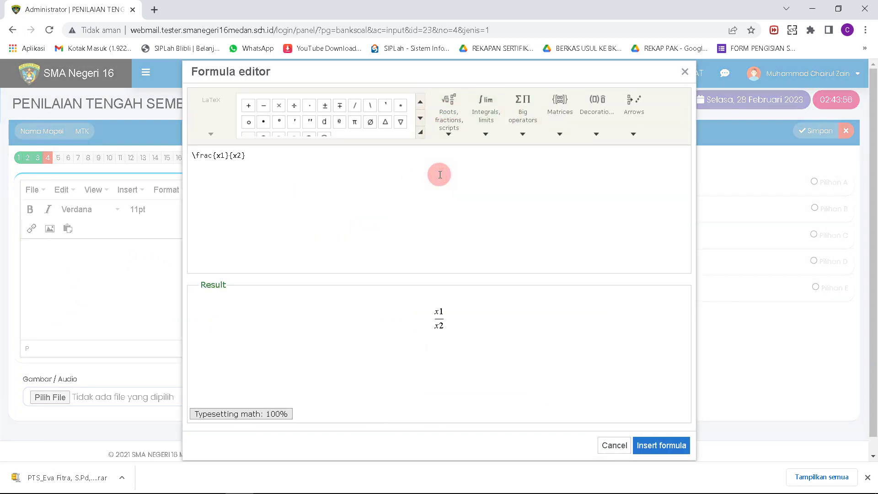
drag(379, 163, 156, 153)
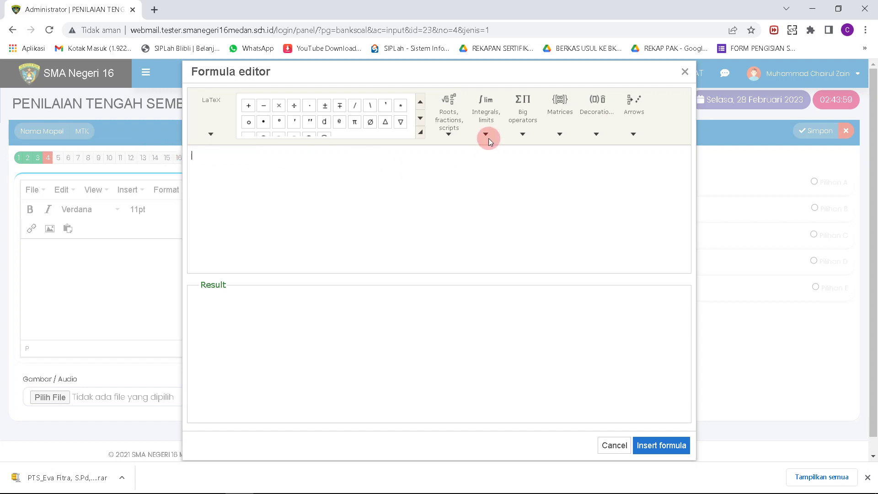
click(448, 132)
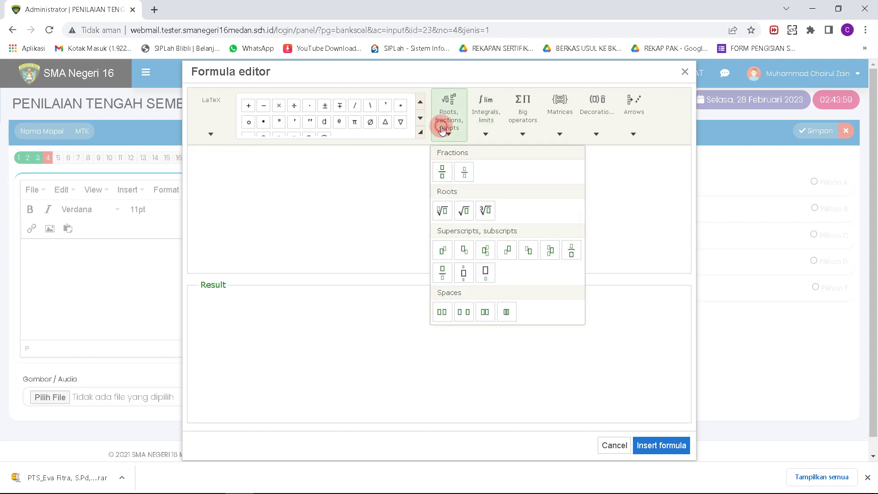
click(443, 211)
drag(278, 157, 78, 146)
key(BackSpace)
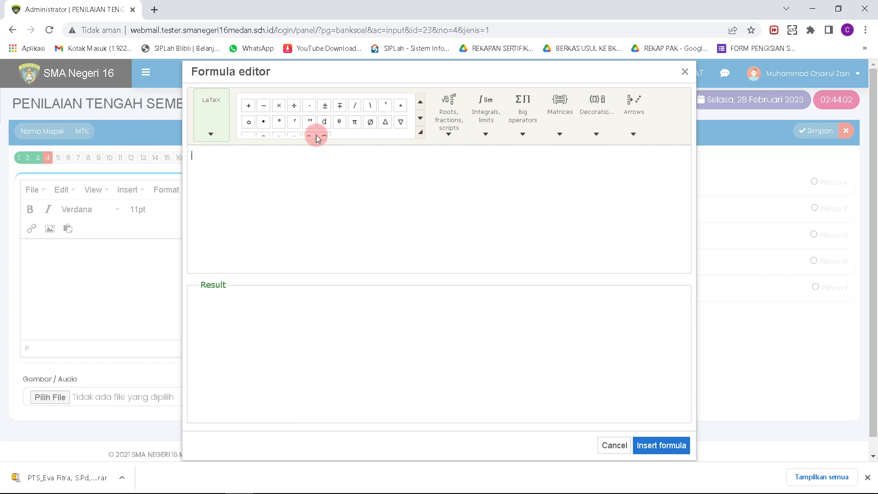
Step: Examine the formula editor's templates for roots and scripts, integrals and limits, big operators, matrices and decorations
click(446, 126)
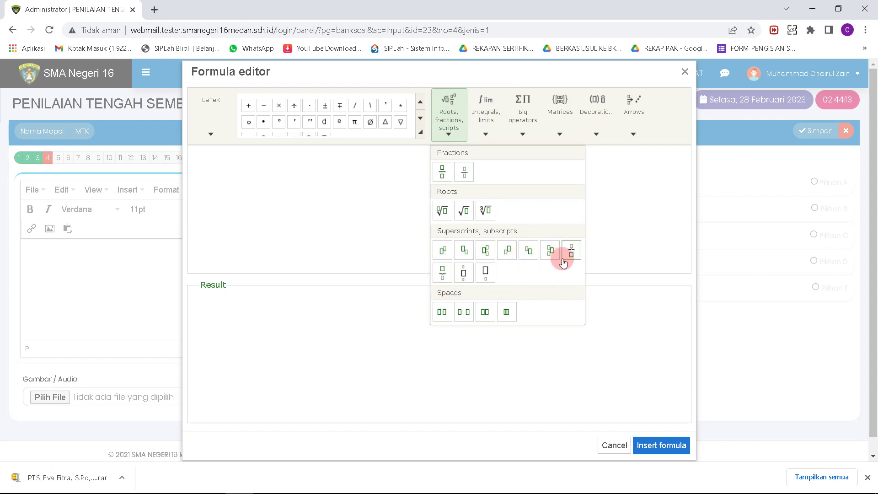
click(481, 117)
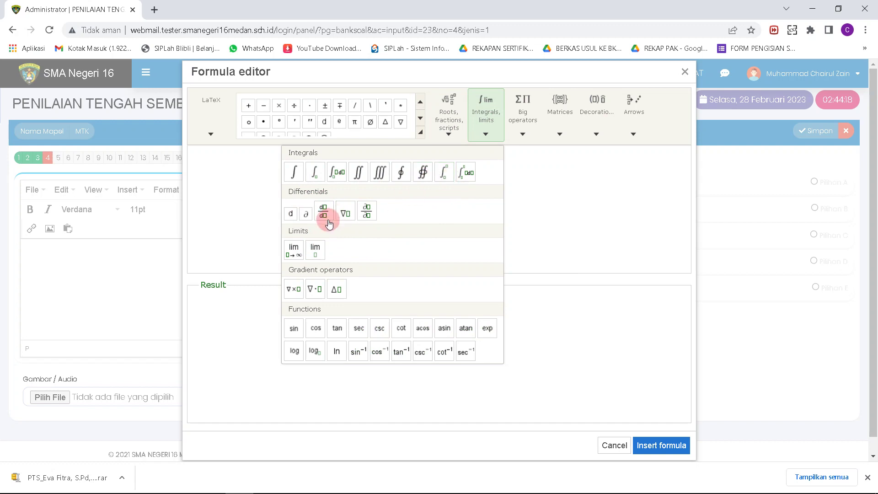
click(520, 123)
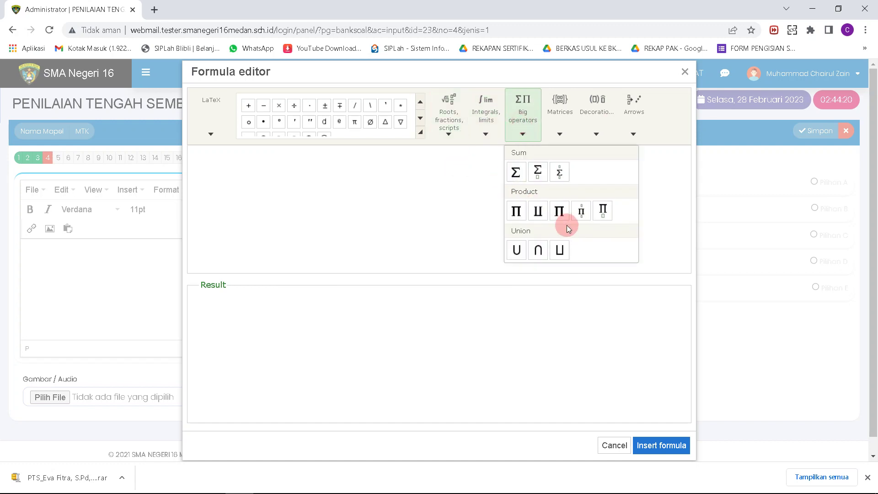
click(559, 112)
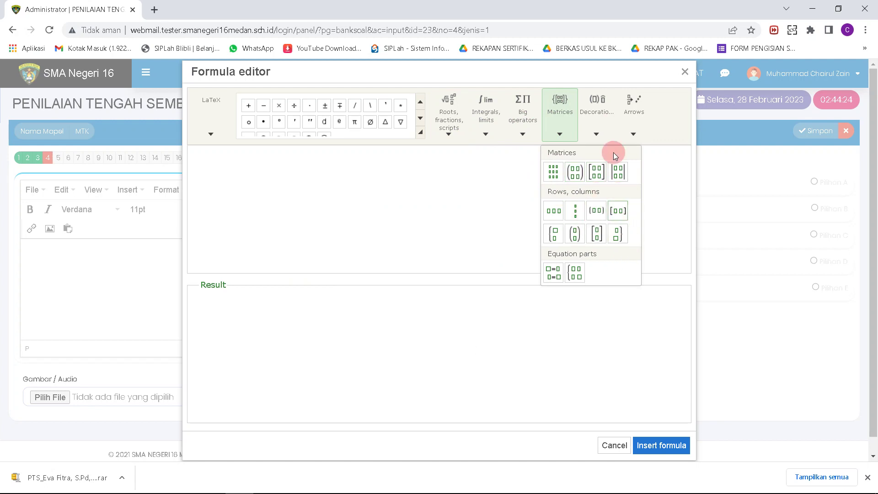
click(603, 97)
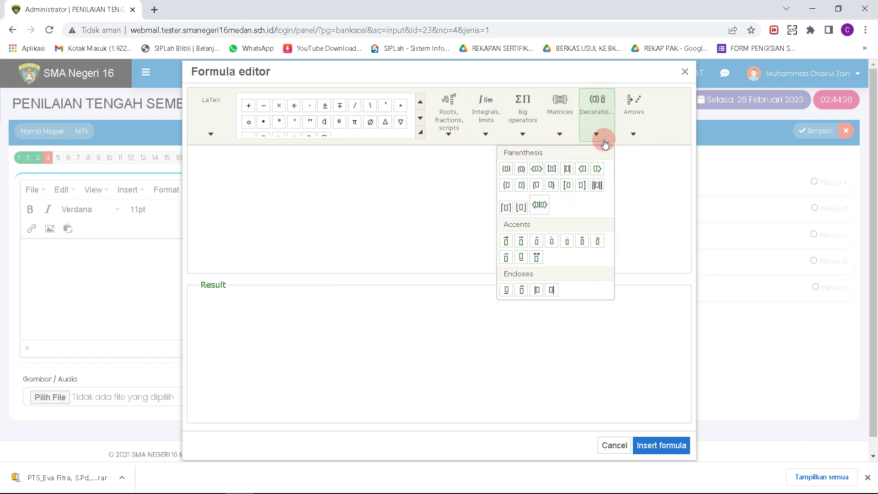
Step: Look through the Basic math, Greek letters and Other symbols sets and close the formula editor without inserting anything
click(421, 136)
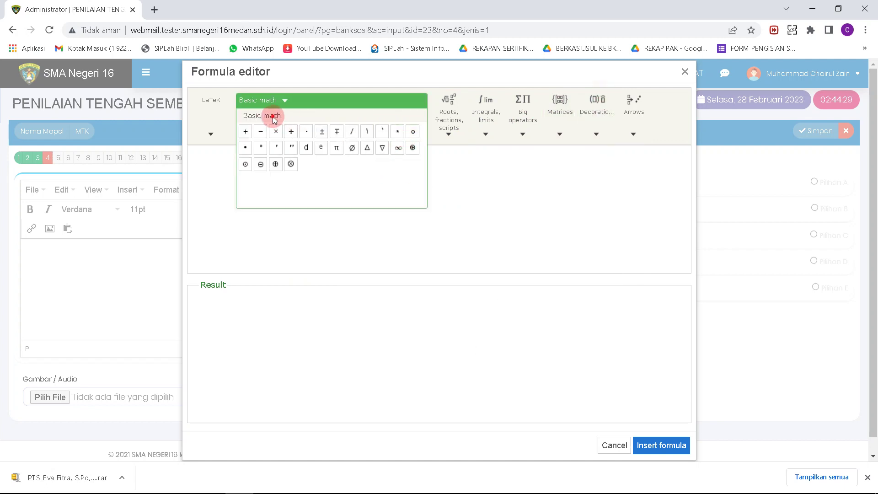
click(274, 114)
click(420, 132)
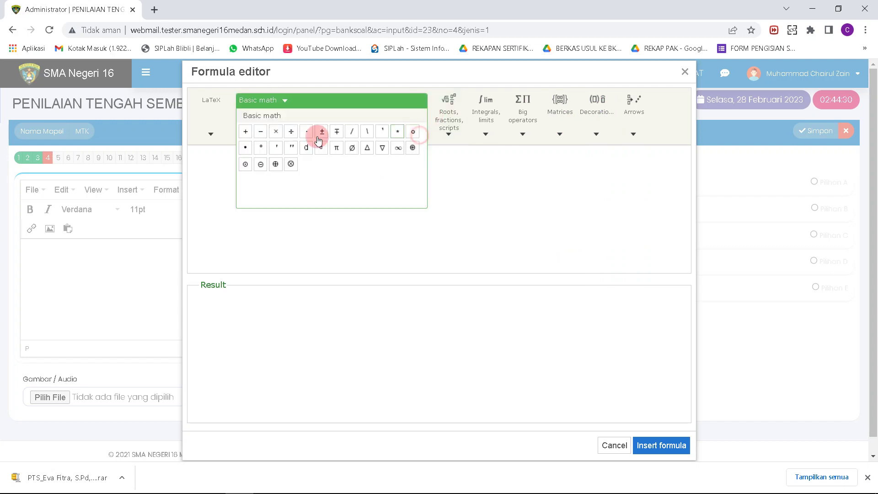
click(274, 103)
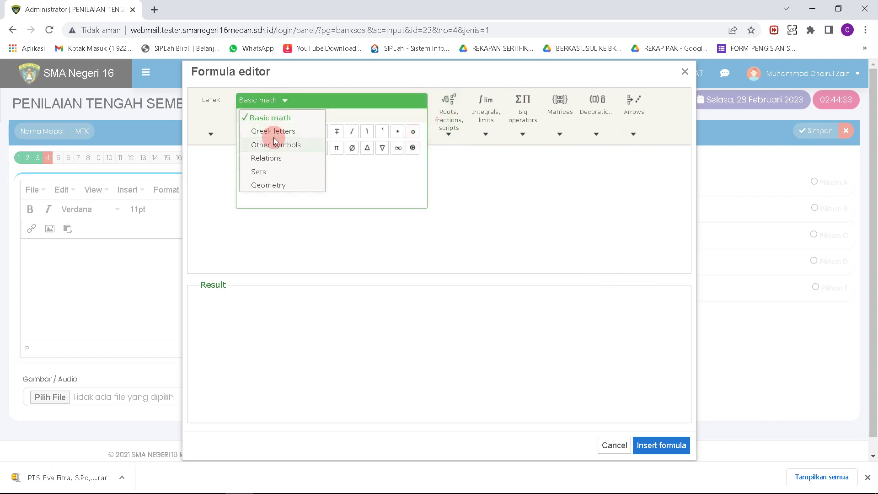
click(274, 143)
click(276, 100)
click(268, 131)
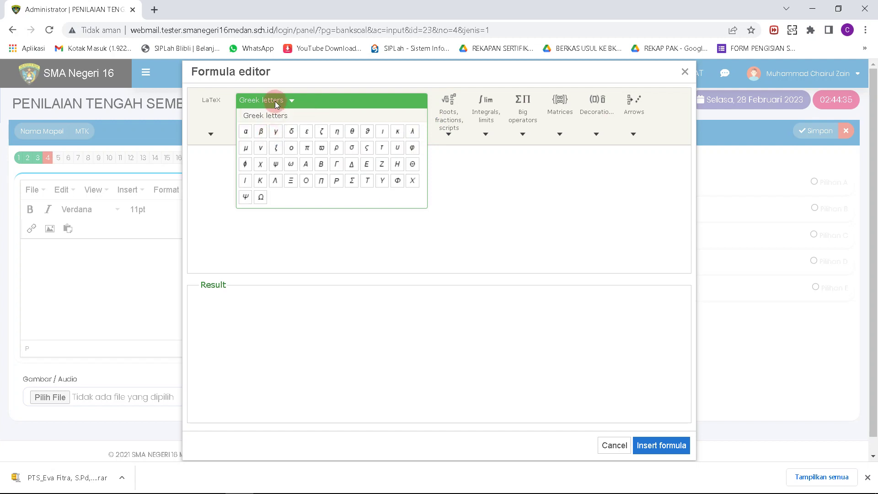
click(271, 100)
click(274, 145)
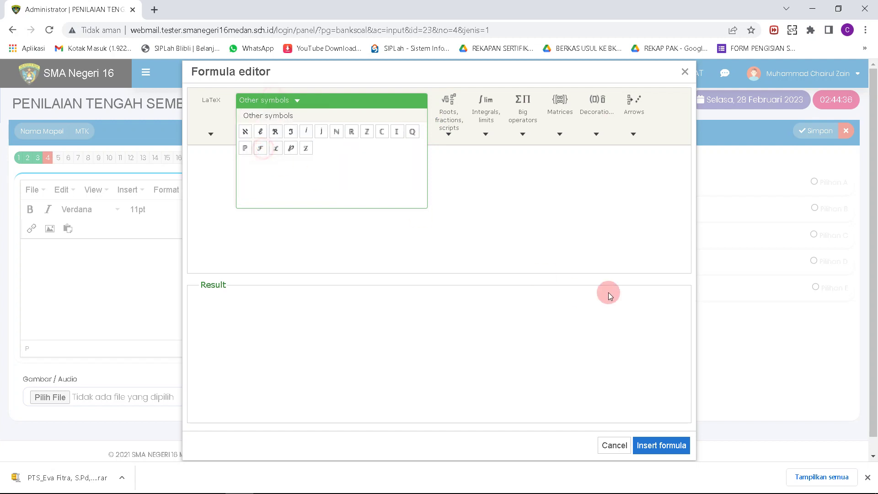
click(683, 73)
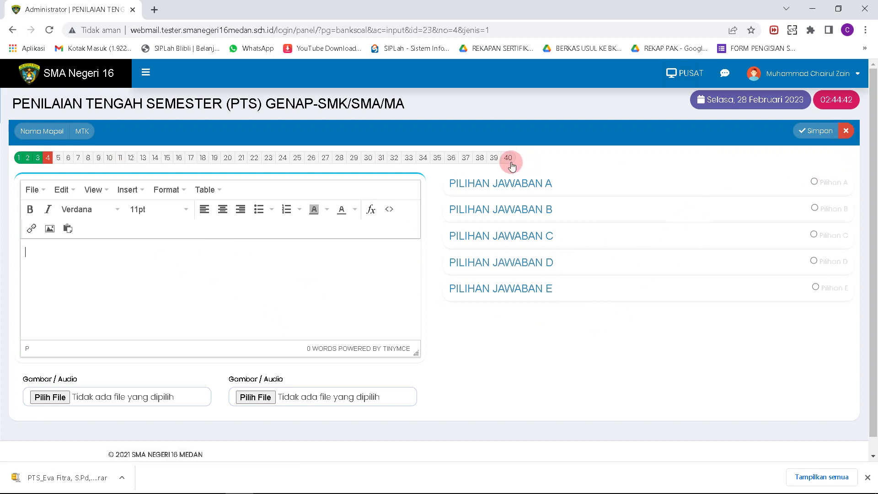
Step: Return to the MTK question list and review the wording, answer options and answer keys of questions 1 to 3
click(847, 131)
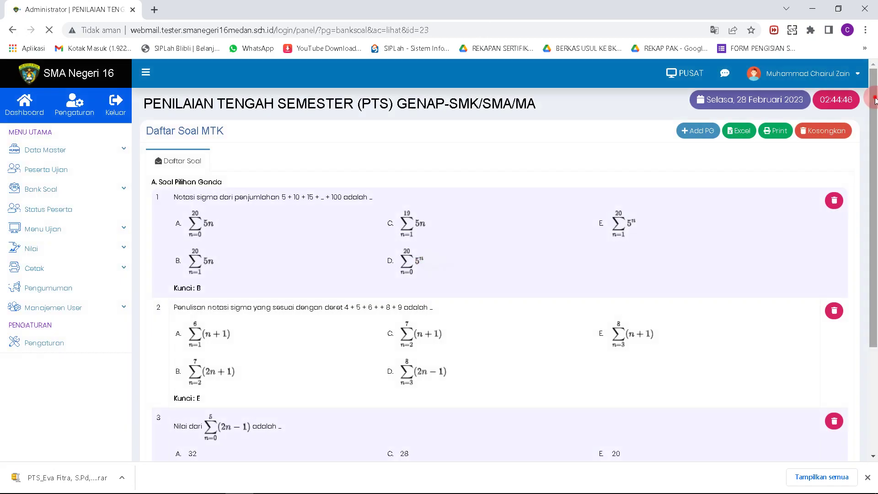
drag(875, 101, 872, 141)
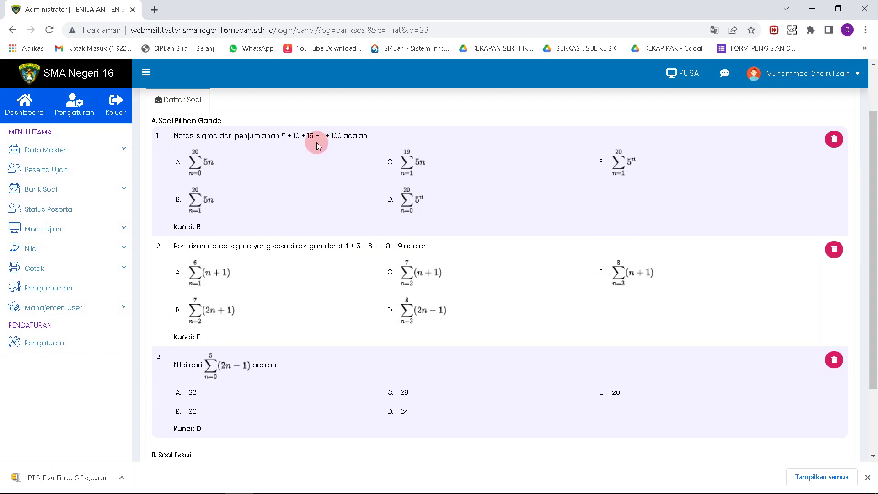
double_click(371, 136)
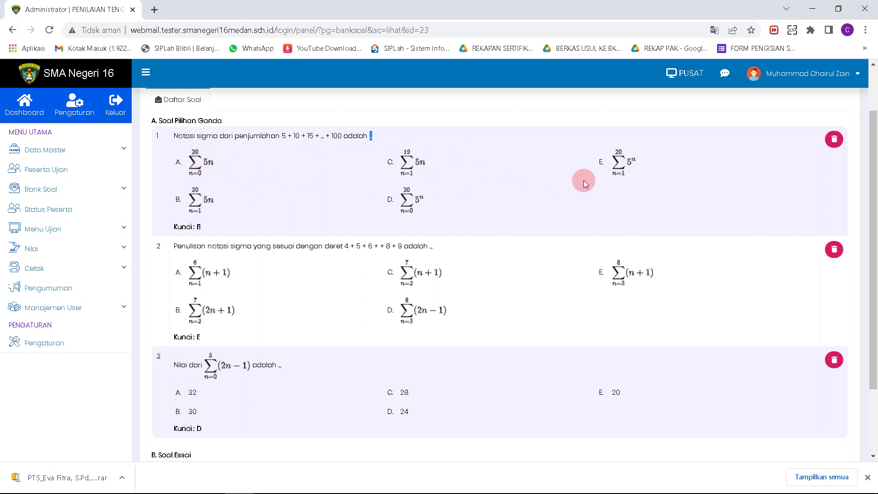
triple_click(183, 226)
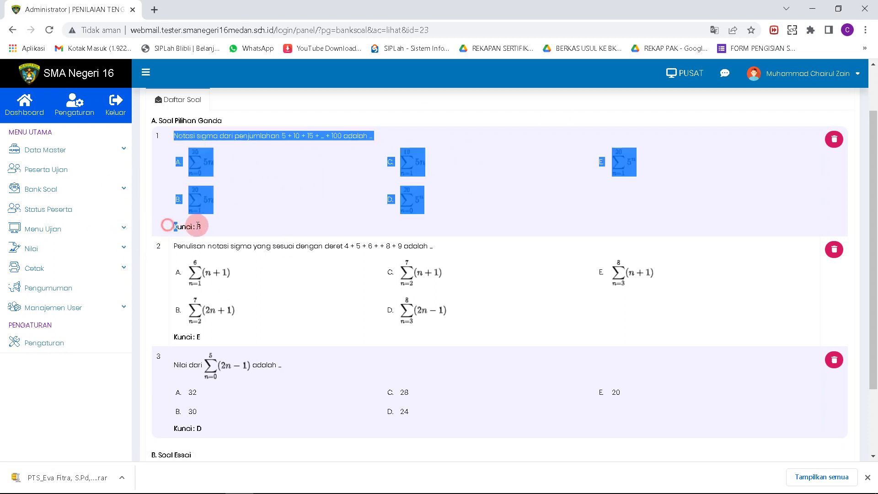
click(212, 229)
click(176, 163)
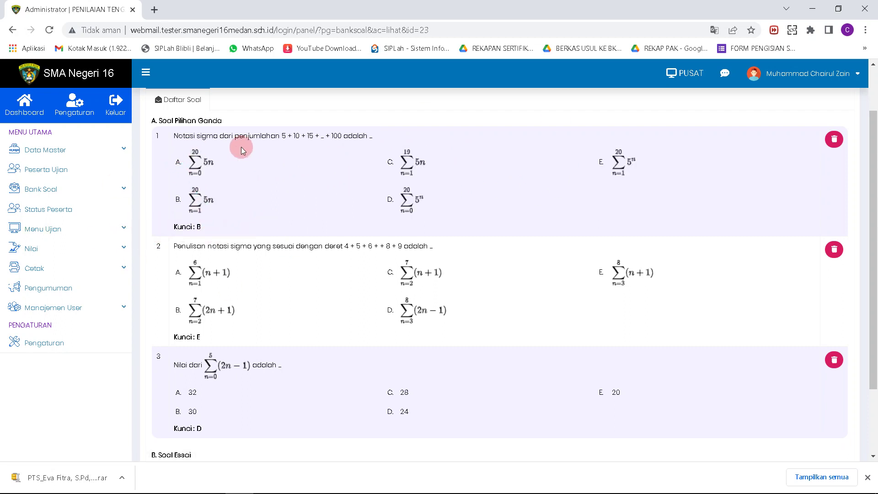
scroll(535, 317, down, 2)
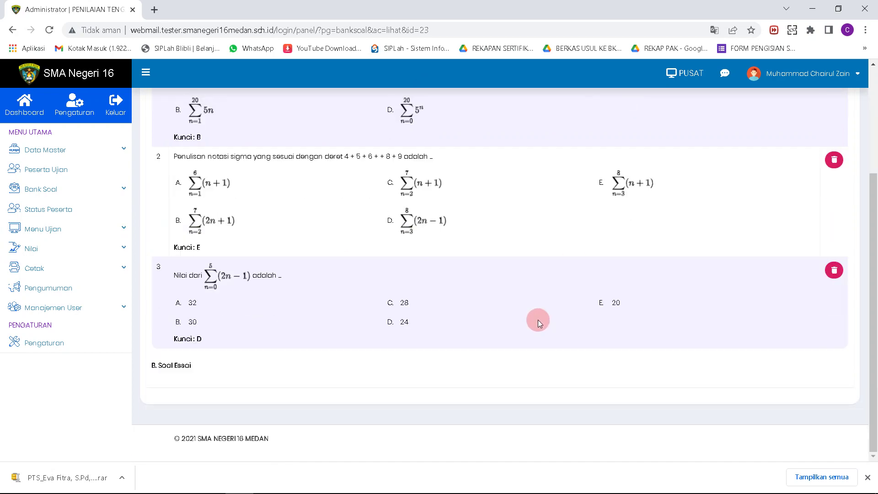
scroll(536, 323, up, 1)
scroll(536, 324, up, 2)
Step: Reopen the multiple-choice entry form, view questions 40 and 39, and close the form to return to the question list
click(709, 131)
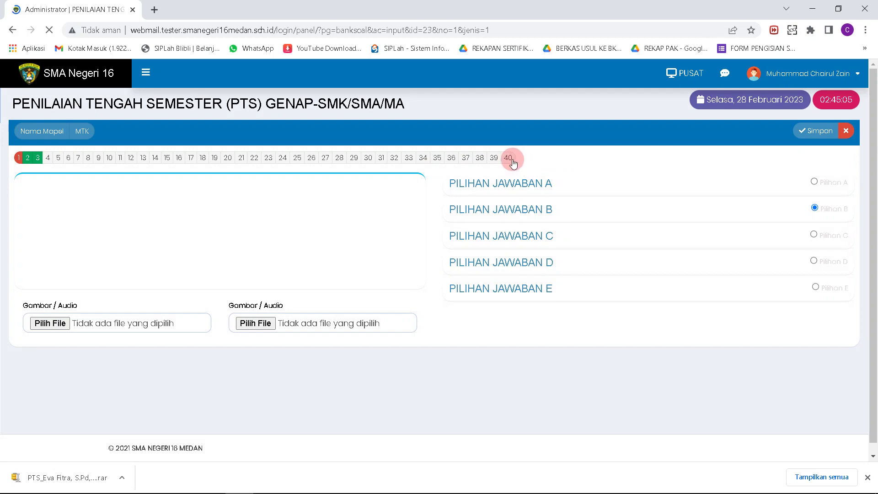
click(512, 162)
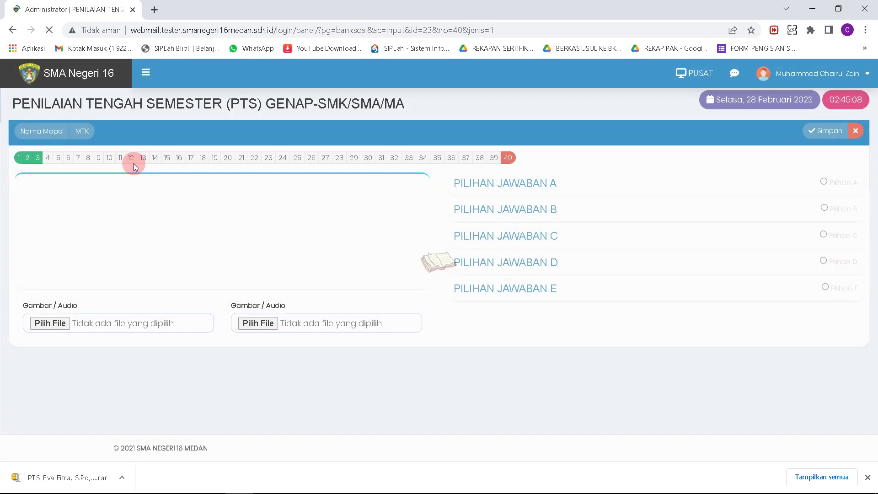
click(494, 157)
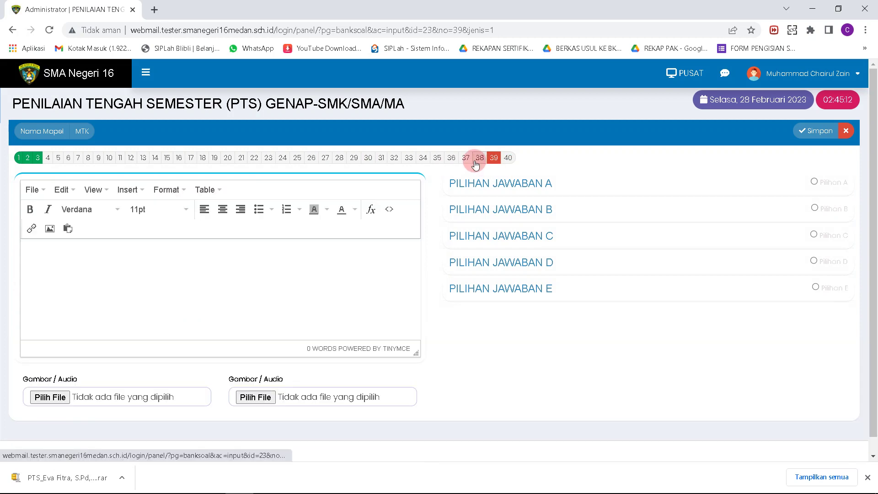
click(819, 134)
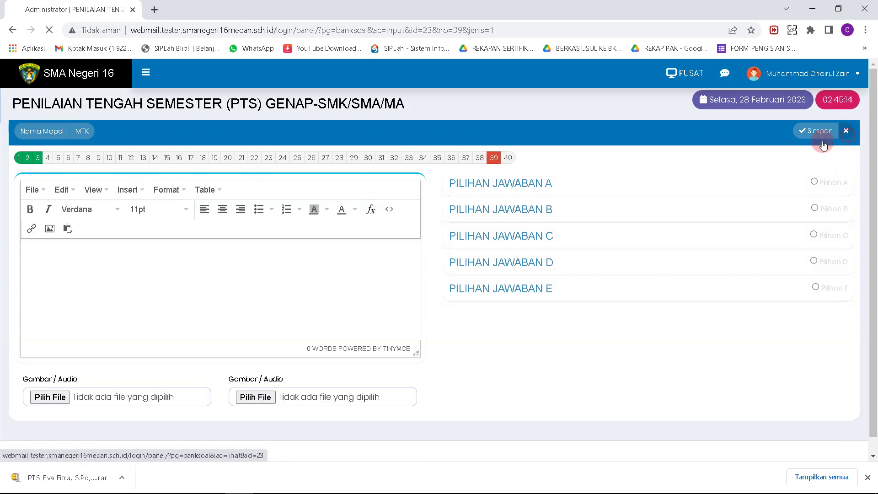